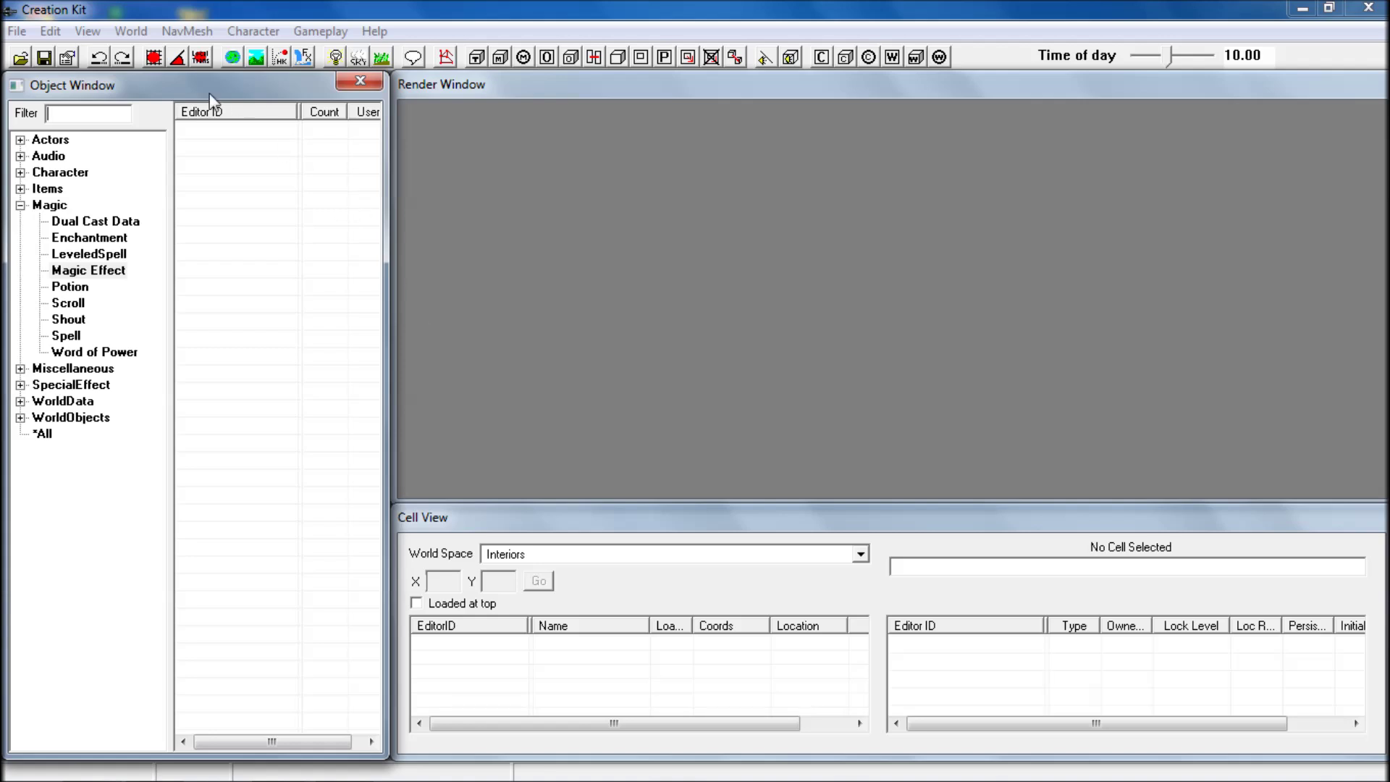
- Load the Skyrim.esm and Update.esm master files, accepting all loading warnings
click(21, 60)
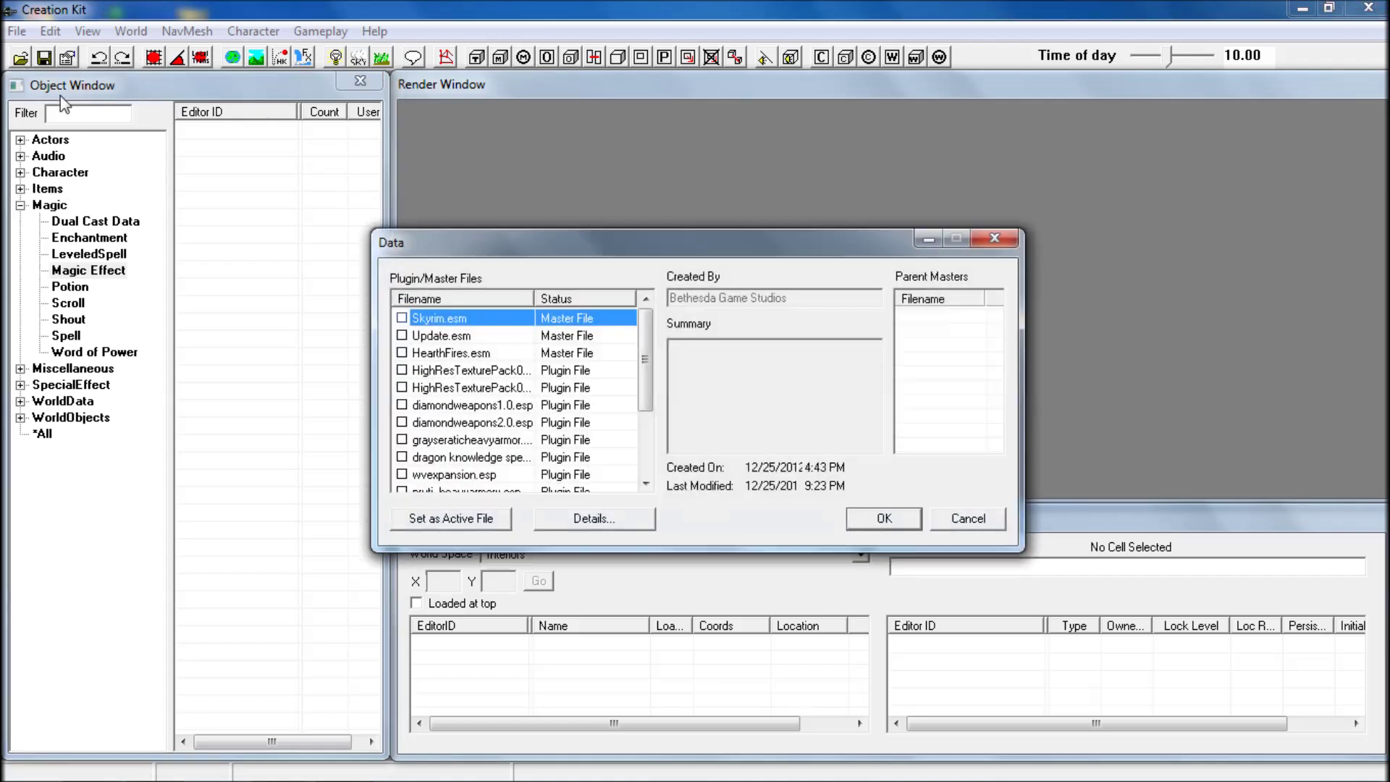
double_click(431, 318)
double_click(438, 336)
click(882, 520)
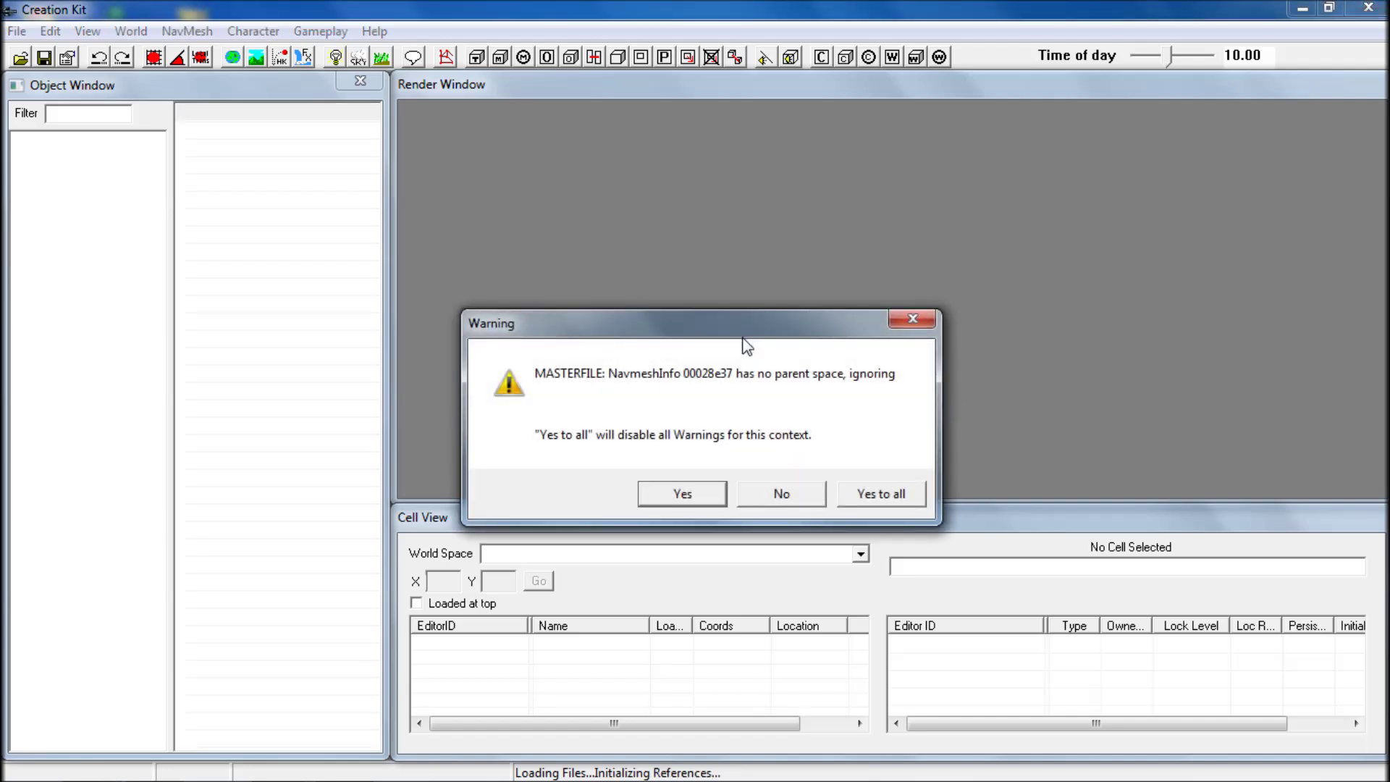
click(876, 503)
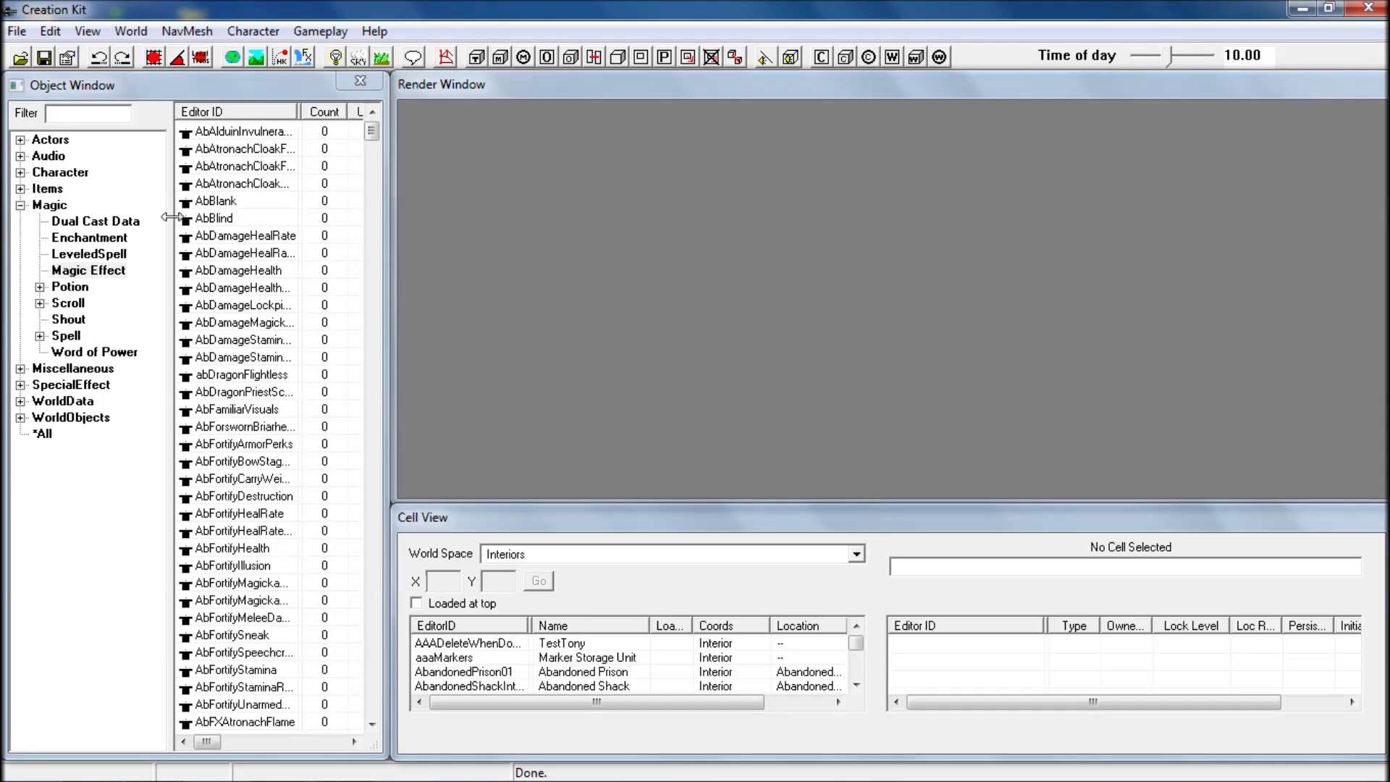
- Collapse the Magic category and list the Race objects of the Character category
click(21, 206)
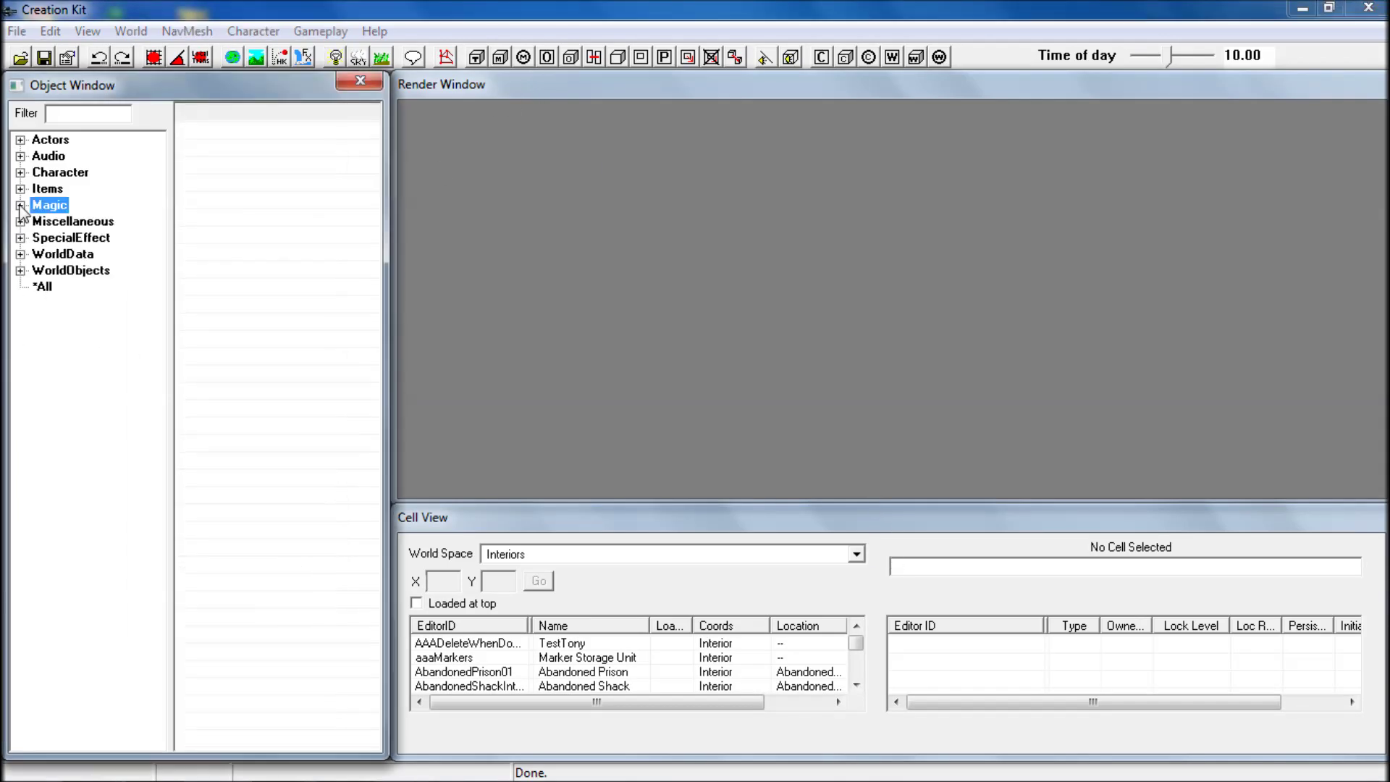
click(20, 140)
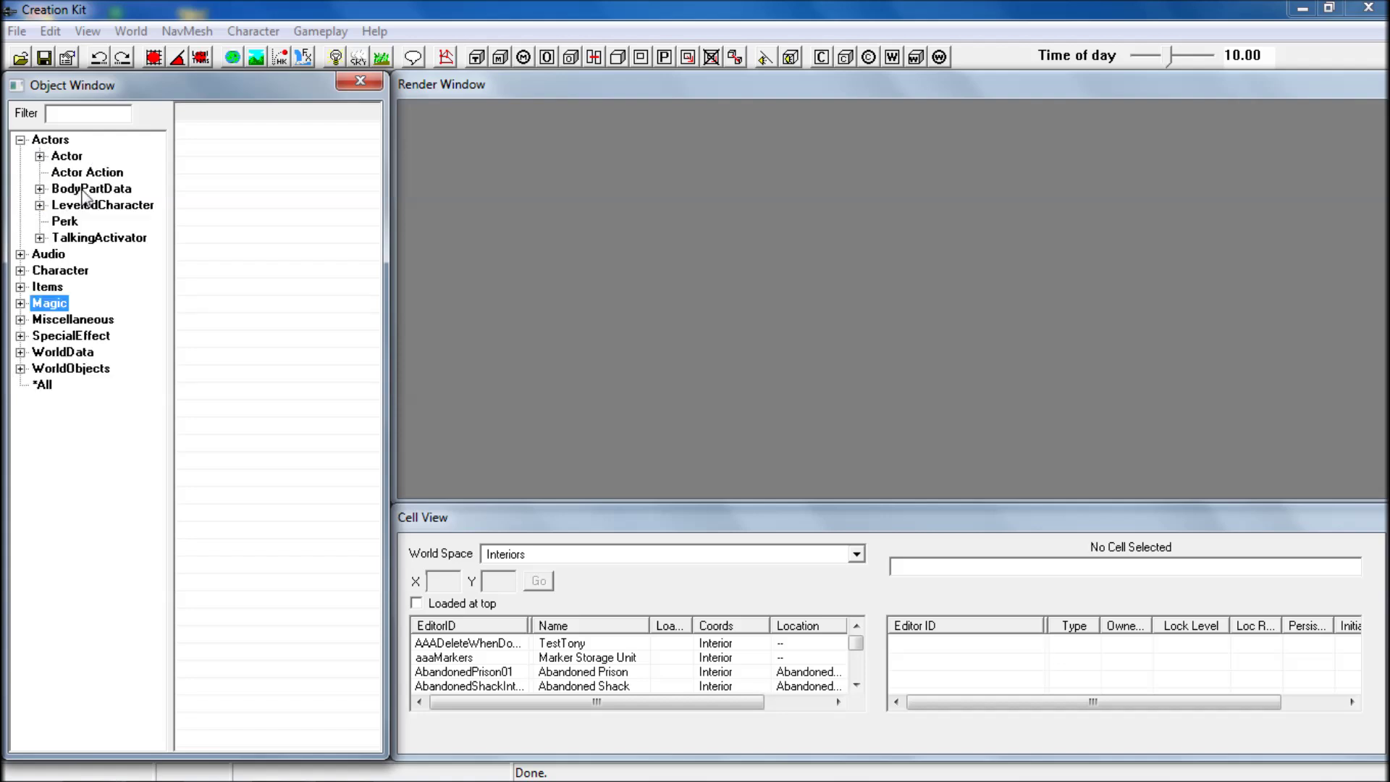
click(40, 157)
click(39, 157)
click(21, 140)
click(21, 172)
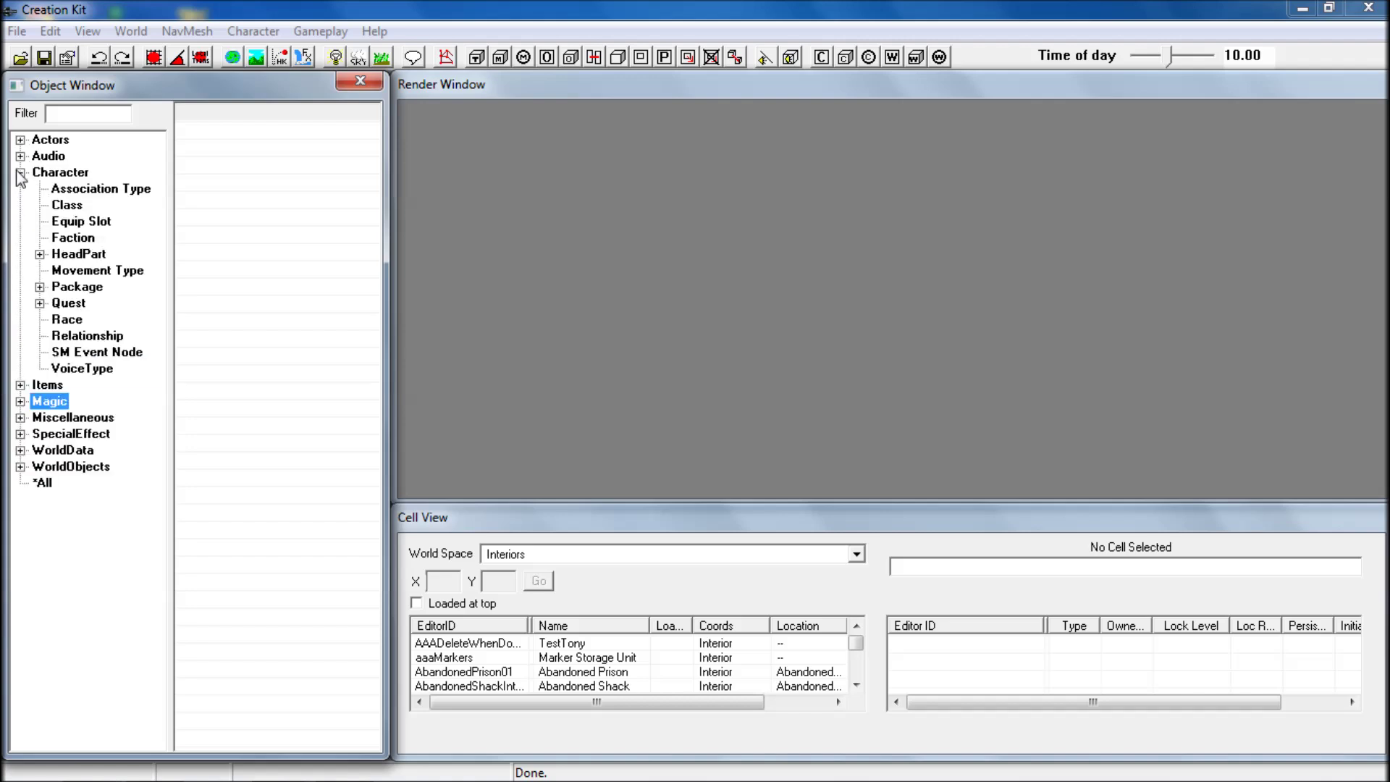
click(70, 321)
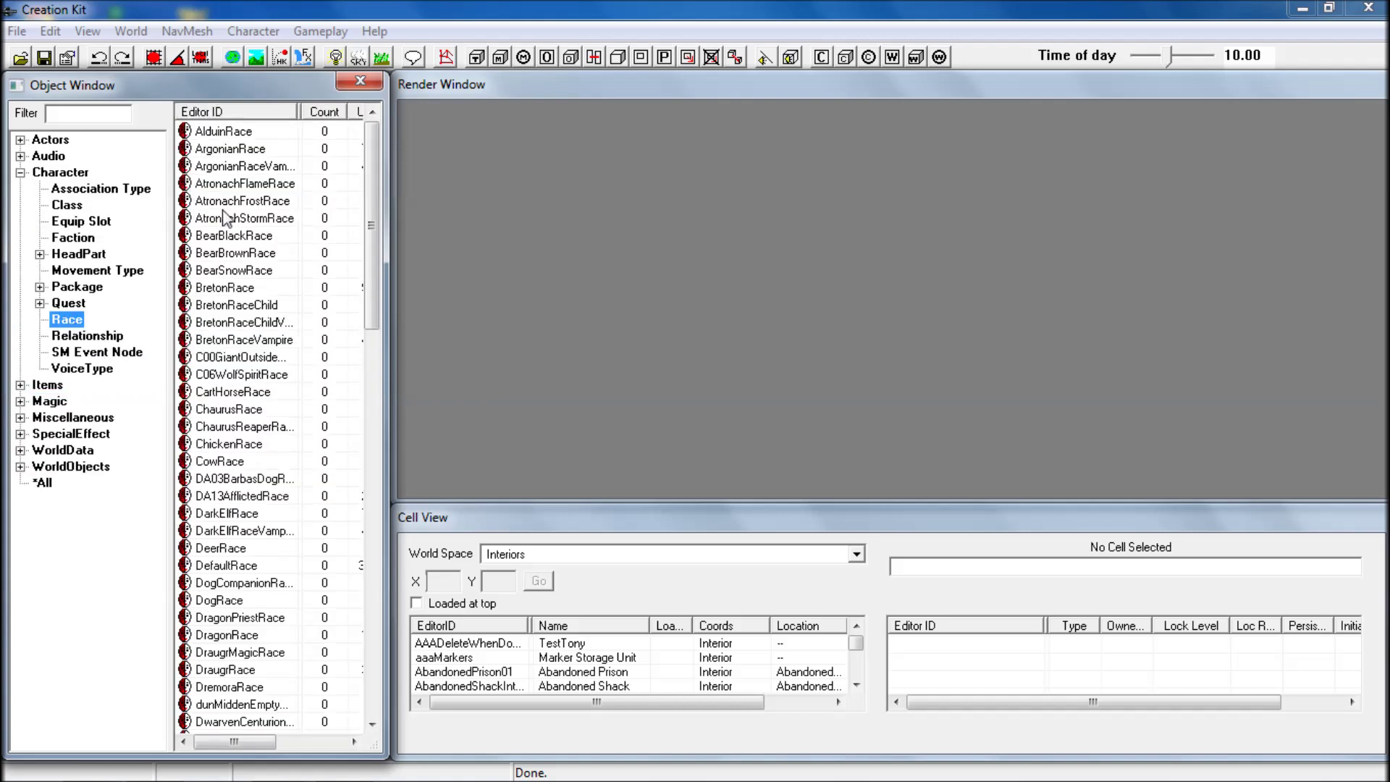
- Duplicate the ArgonianRace entry in the race list
mouse_move(366, 153)
mouse_down()
mouse_move(384, 258)
mouse_move(381, 137)
mouse_up()
click(257, 148)
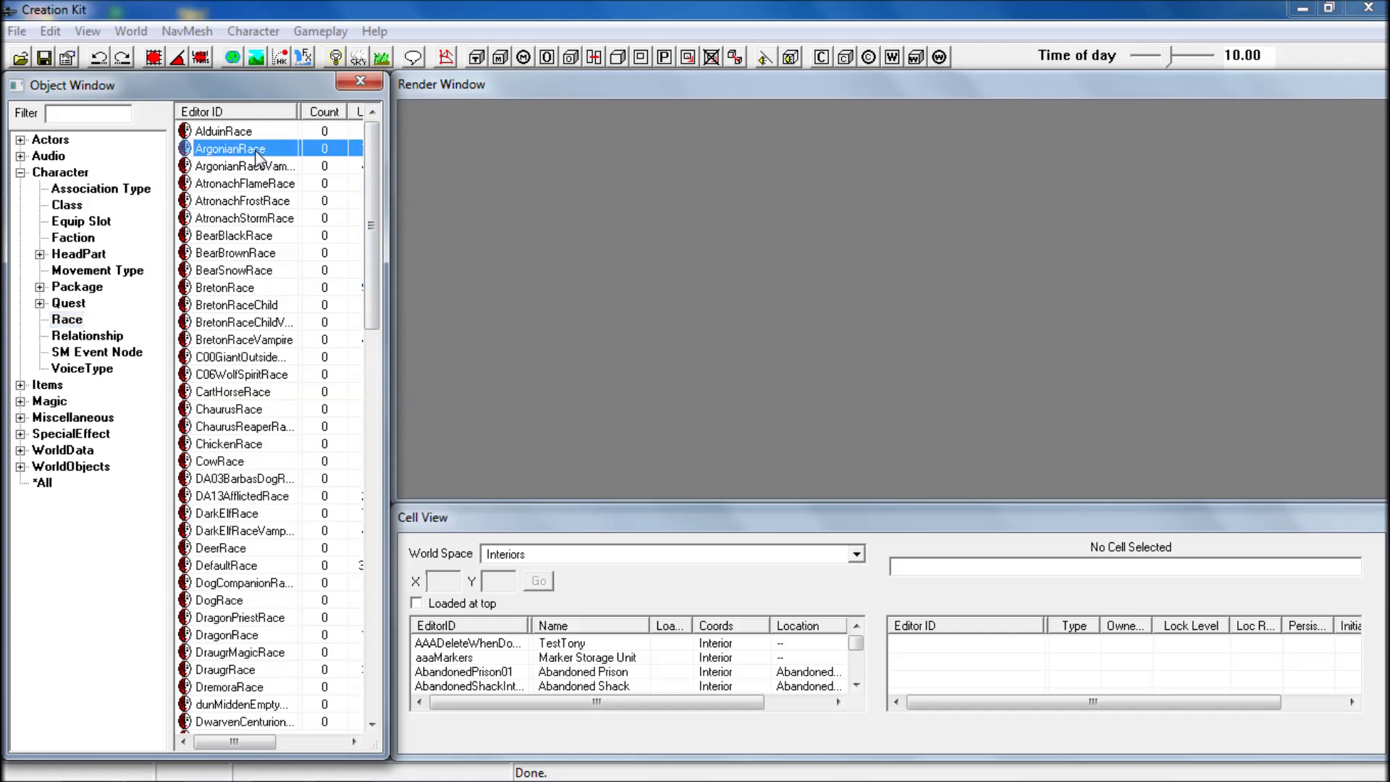
click(287, 183)
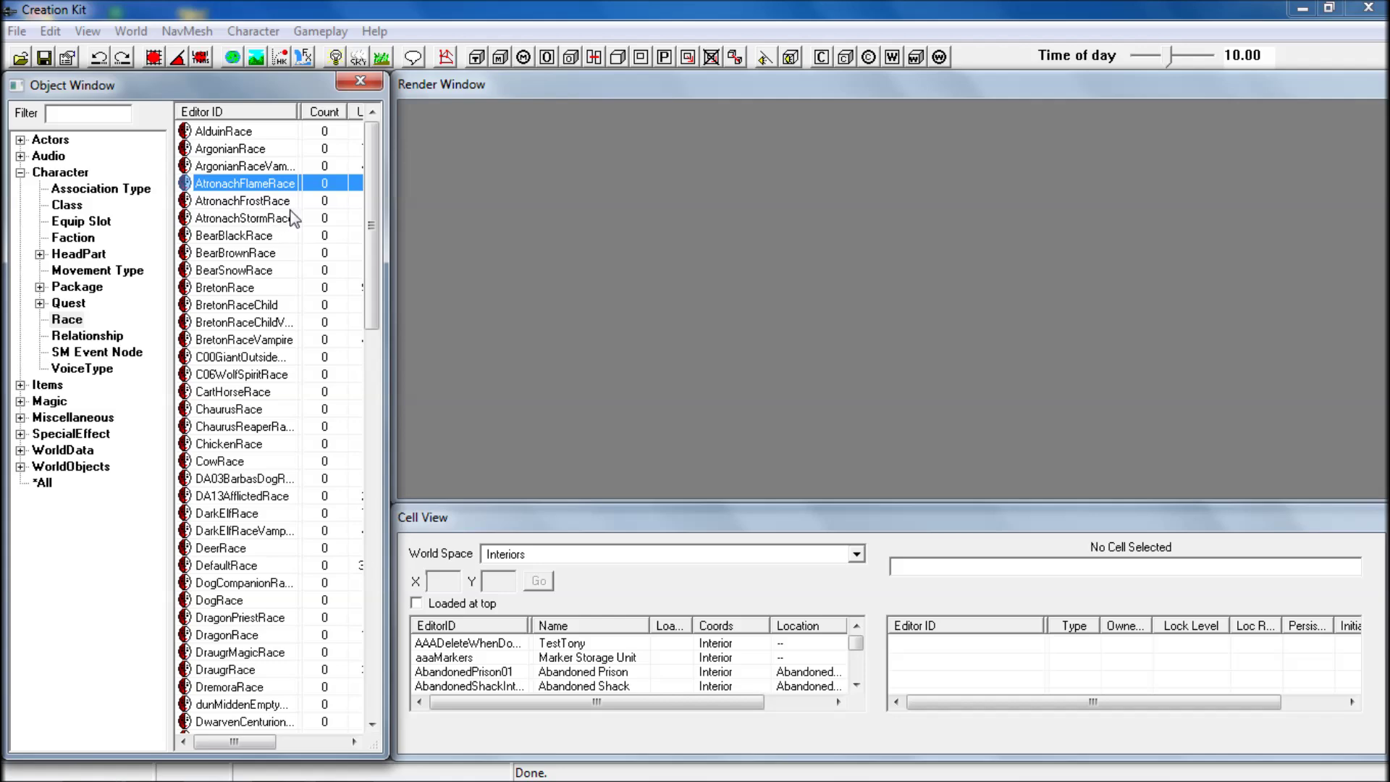
drag(379, 176, 359, 138)
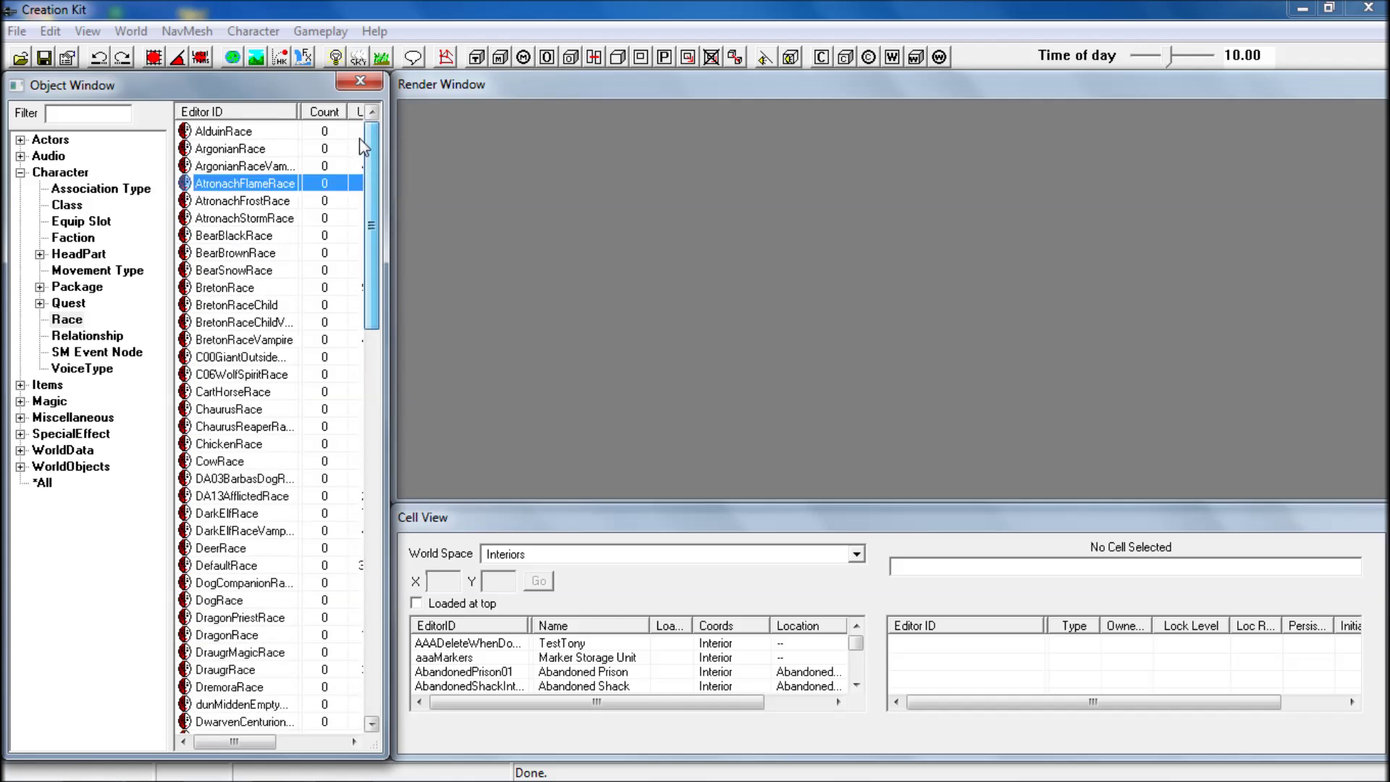
right_click(228, 150)
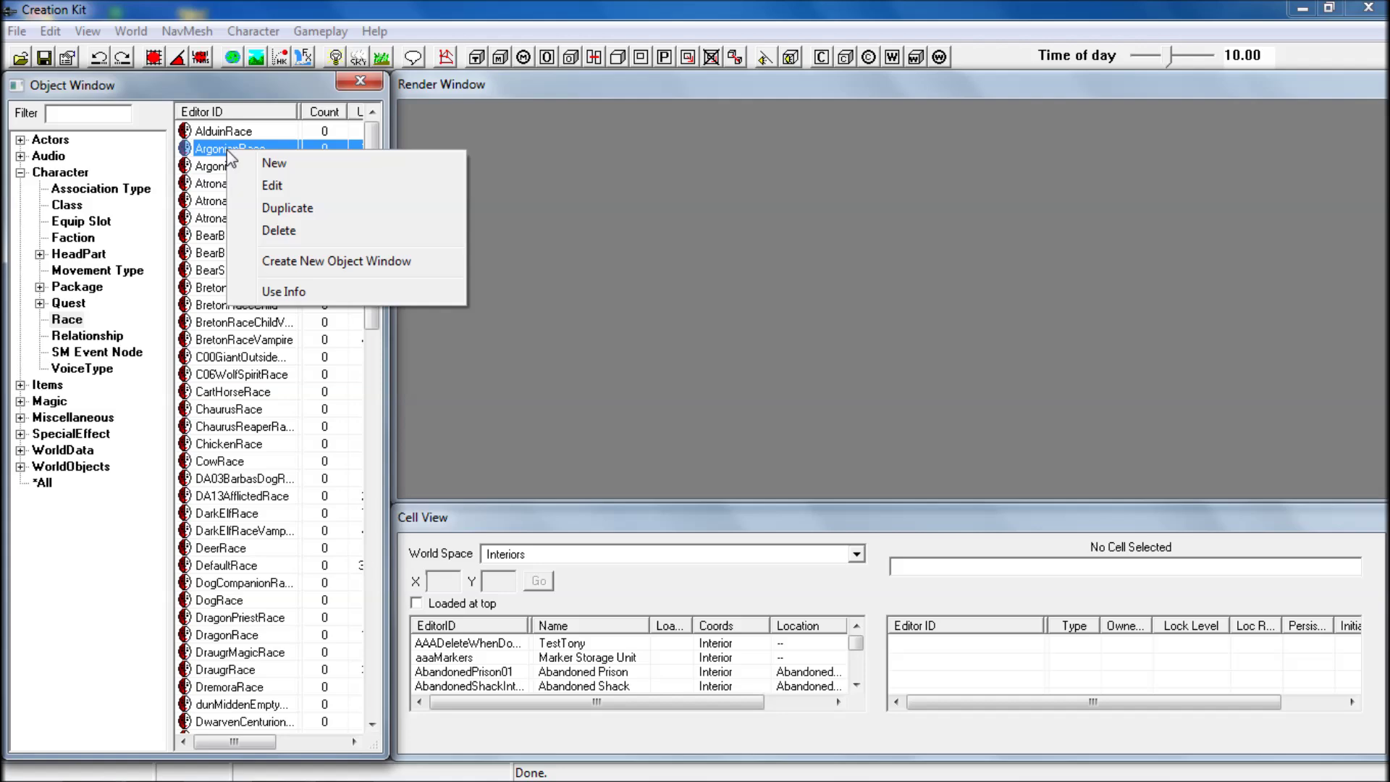
click(289, 208)
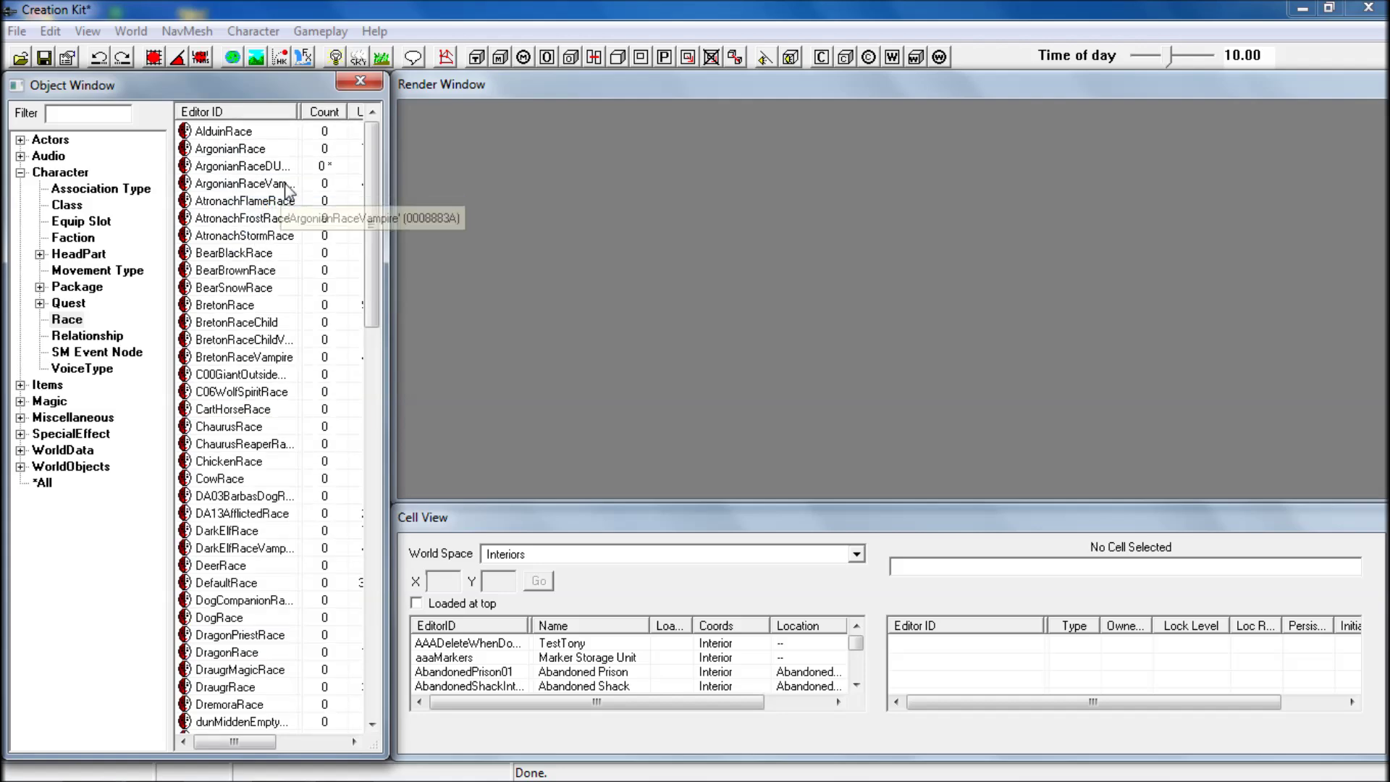
- Open the duplicated Argonian race for editing and set its ID to zArgonianCustomTest
right_click(265, 168)
click(311, 207)
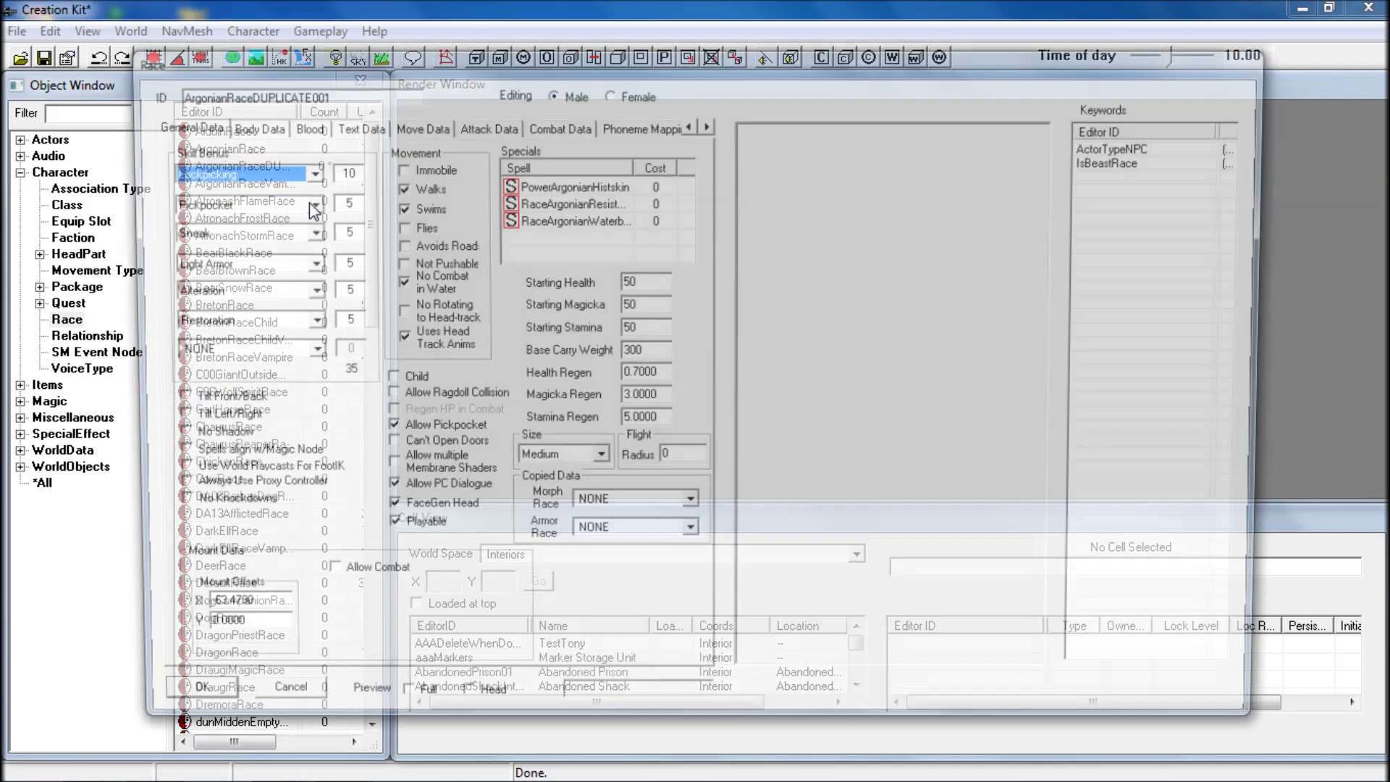
drag(320, 93, 168, 95)
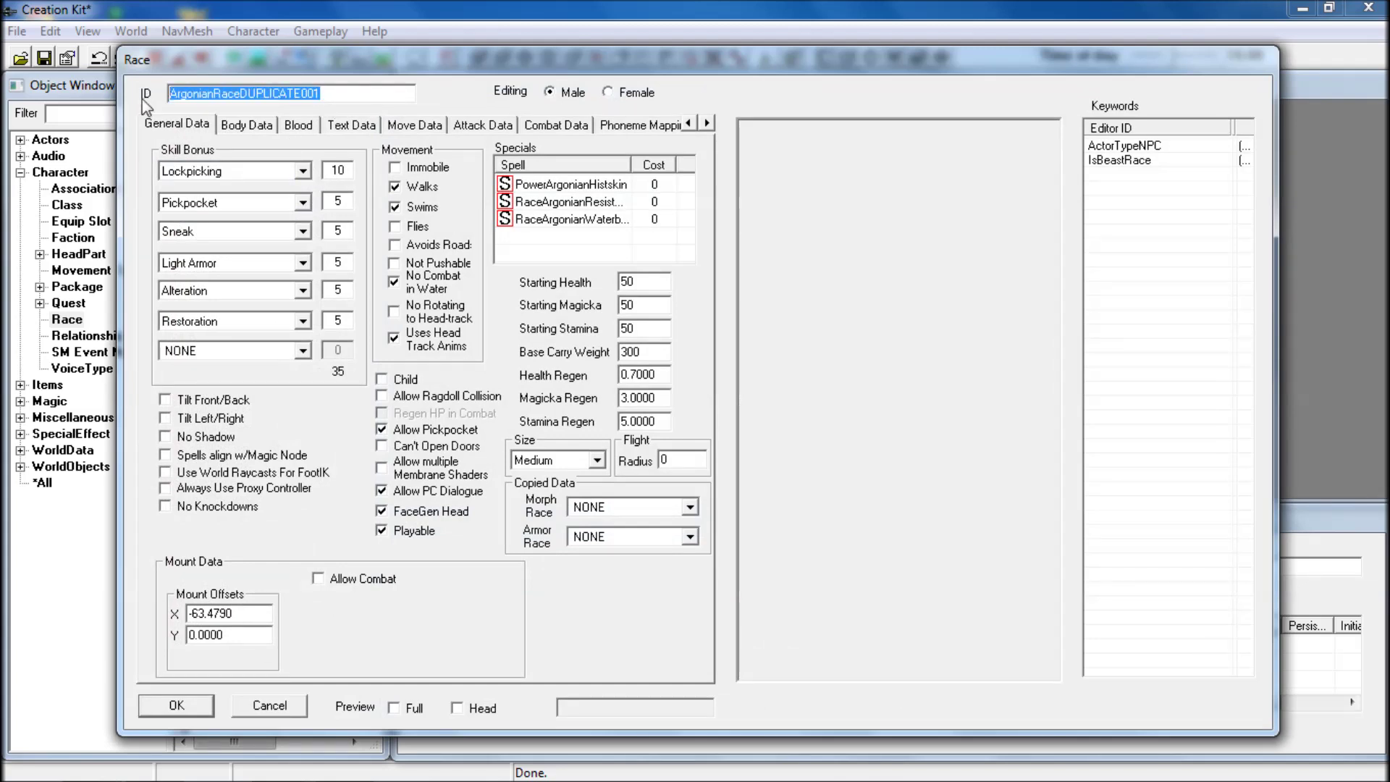
text(z)
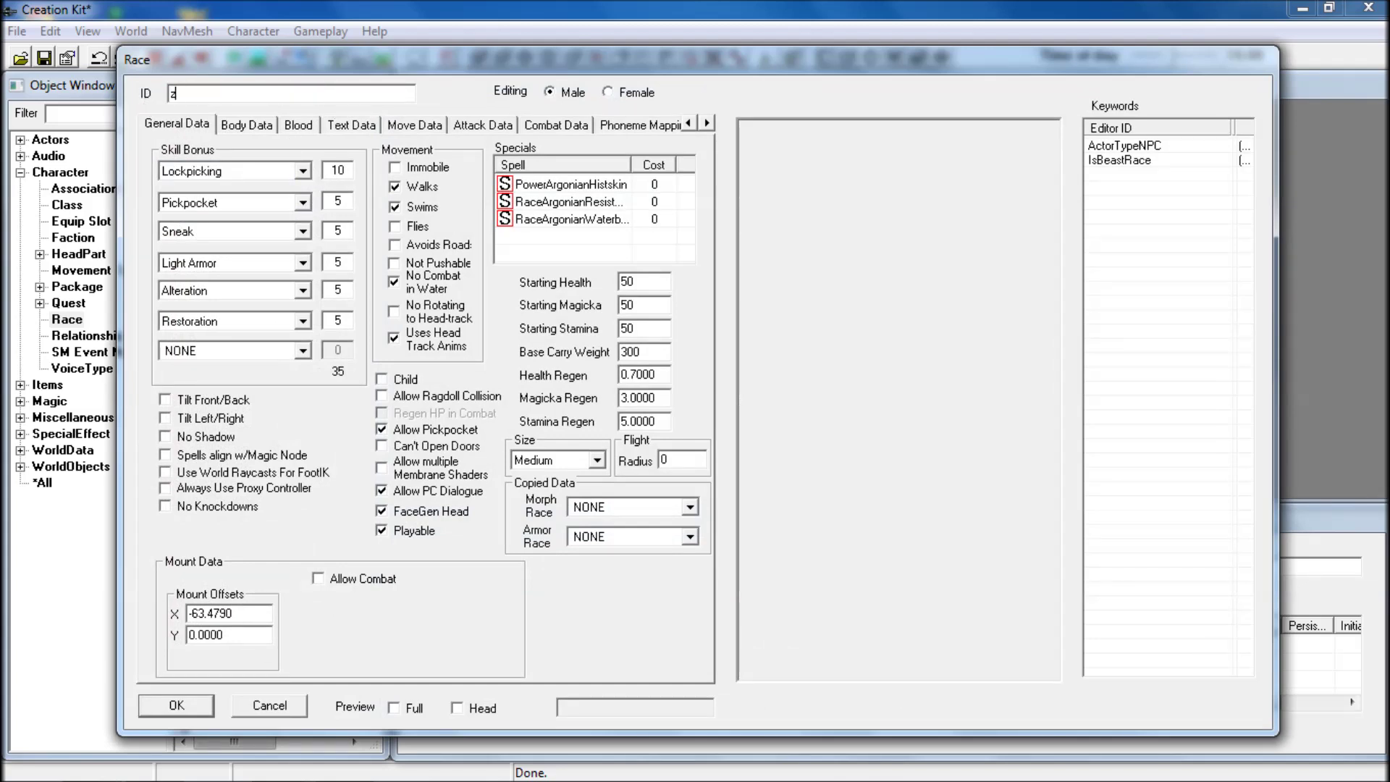
text(ArgonianCustomTest)
click(303, 320)
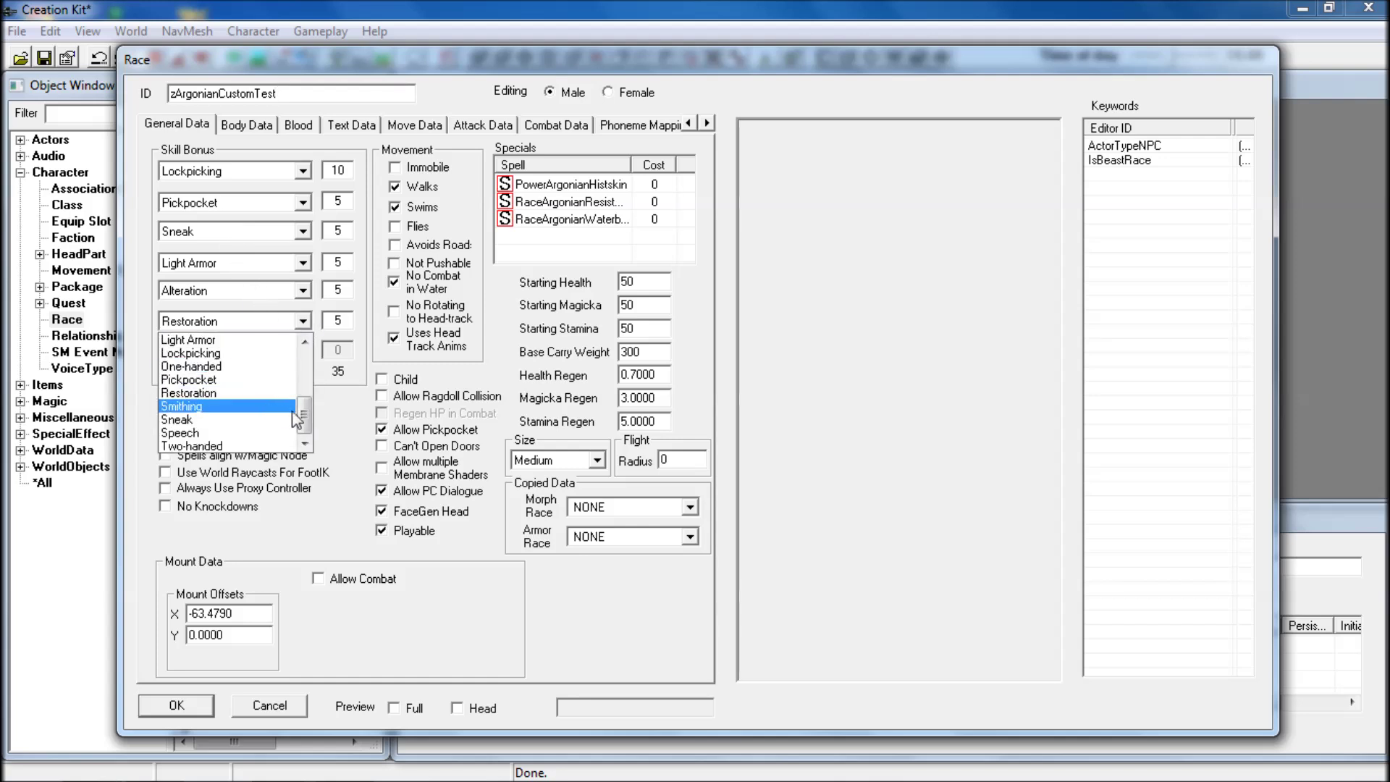
click(303, 320)
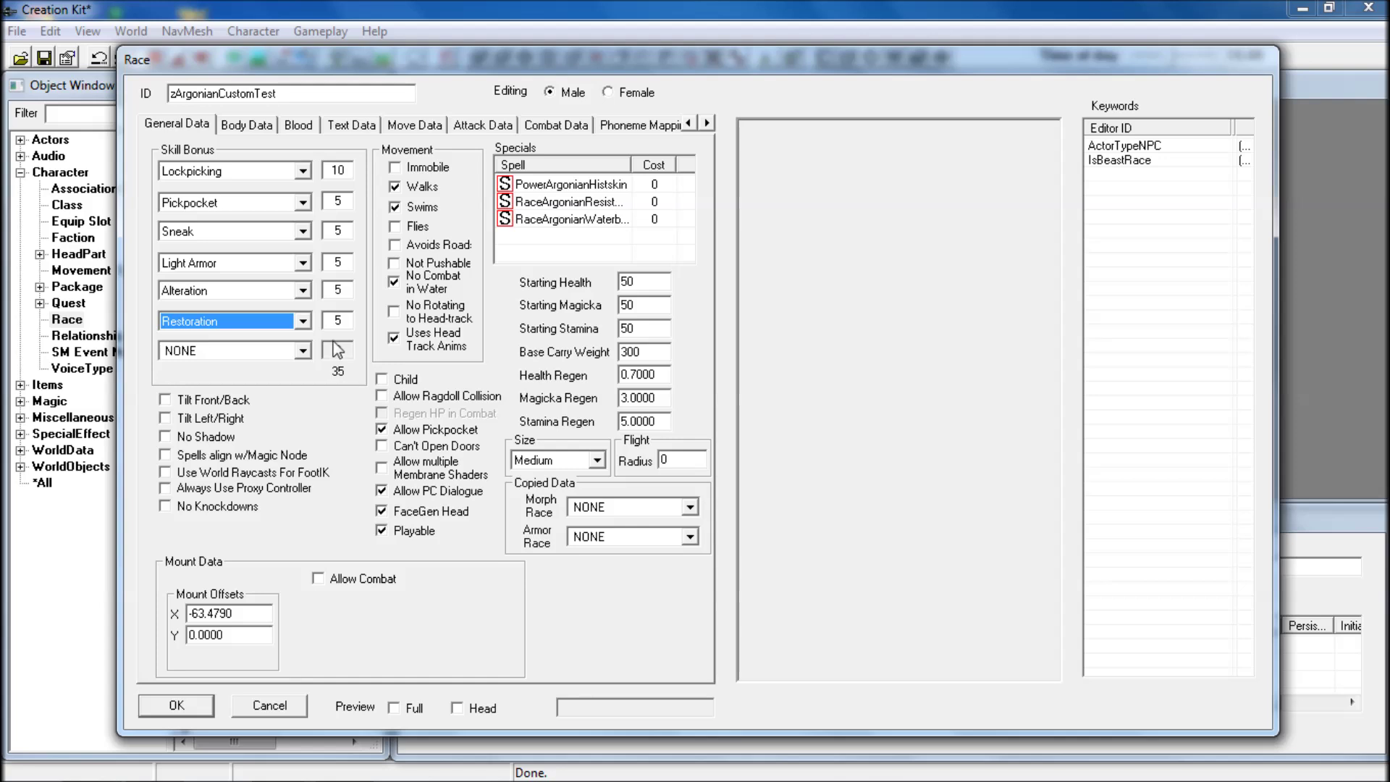
click(304, 173)
scroll(239, 216, up, 1)
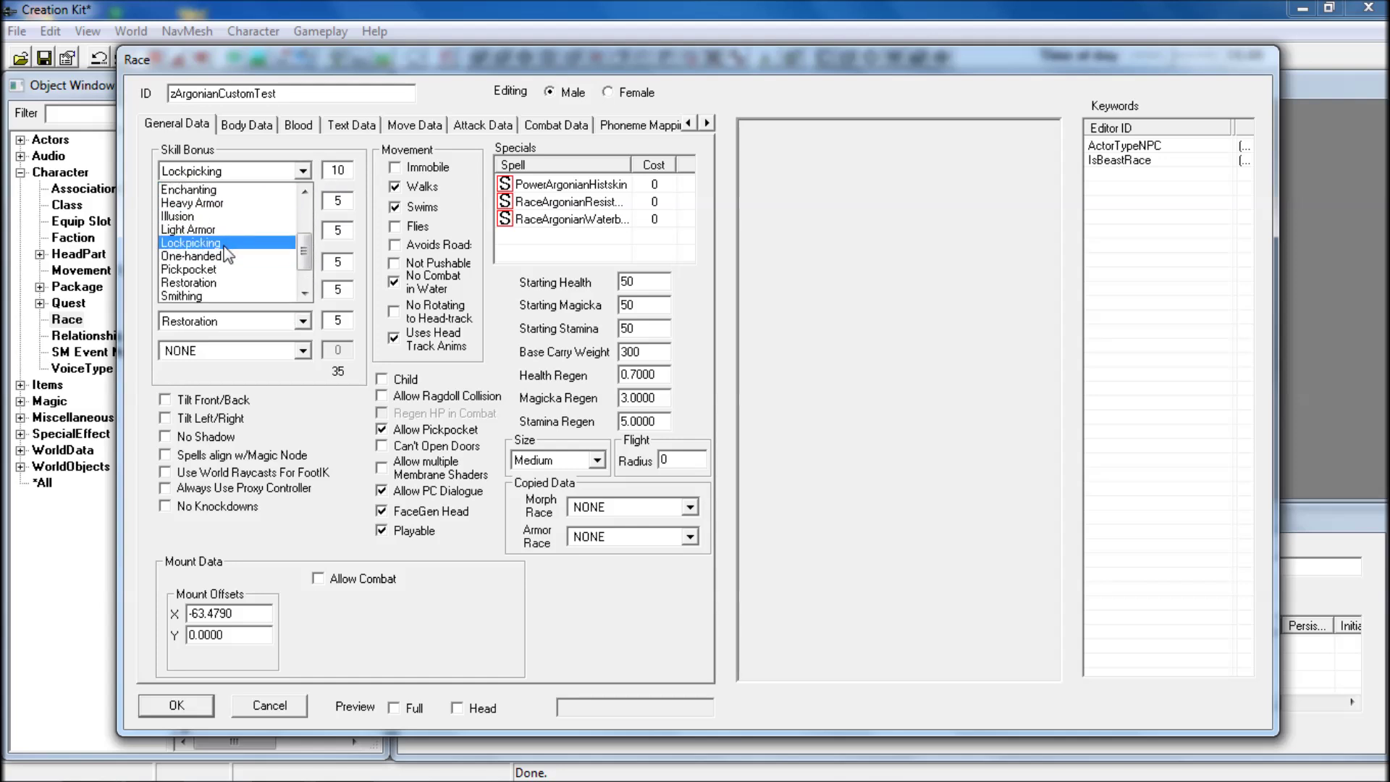
click(304, 172)
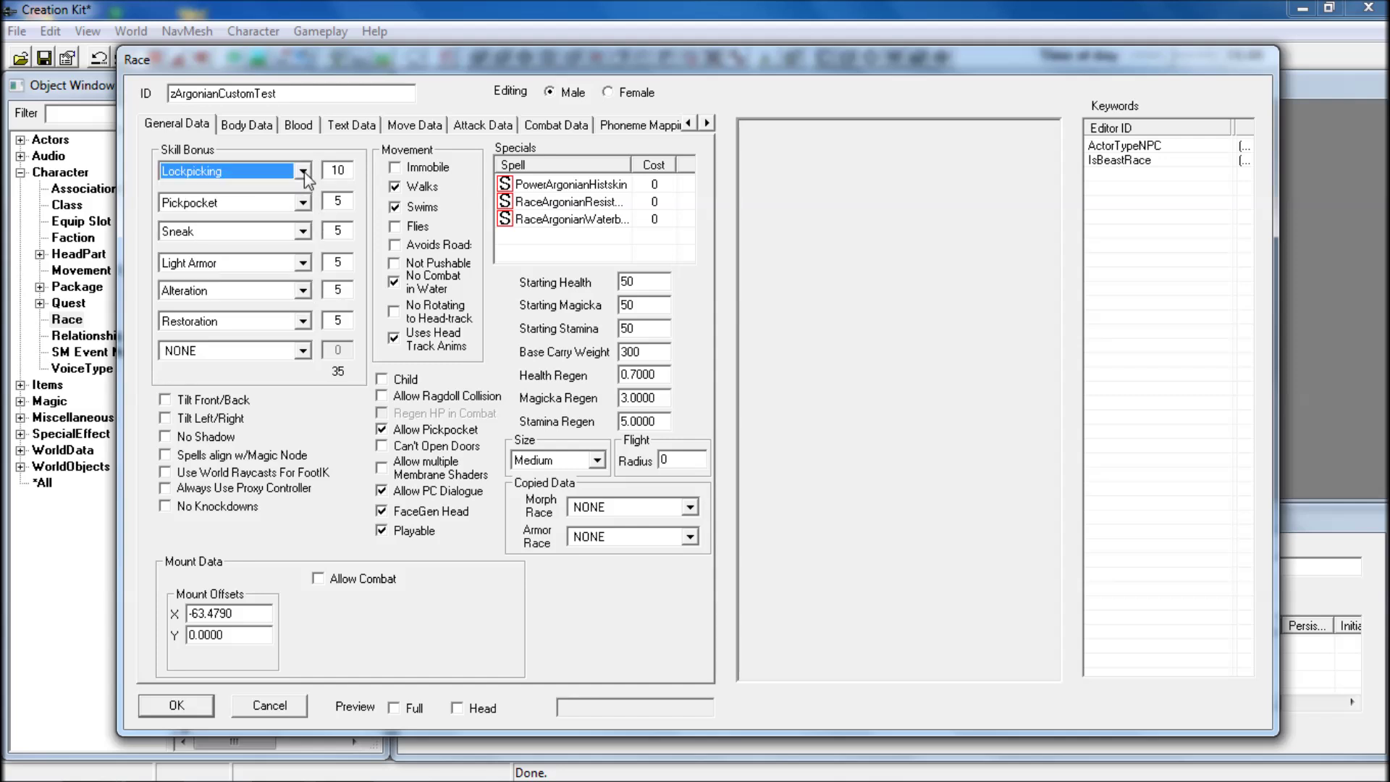
- Replace the Lockpicking skill bonus with Heavy Armor and the Pickpocket skill bonus with Speech
click(304, 172)
scroll(269, 224, up, 3)
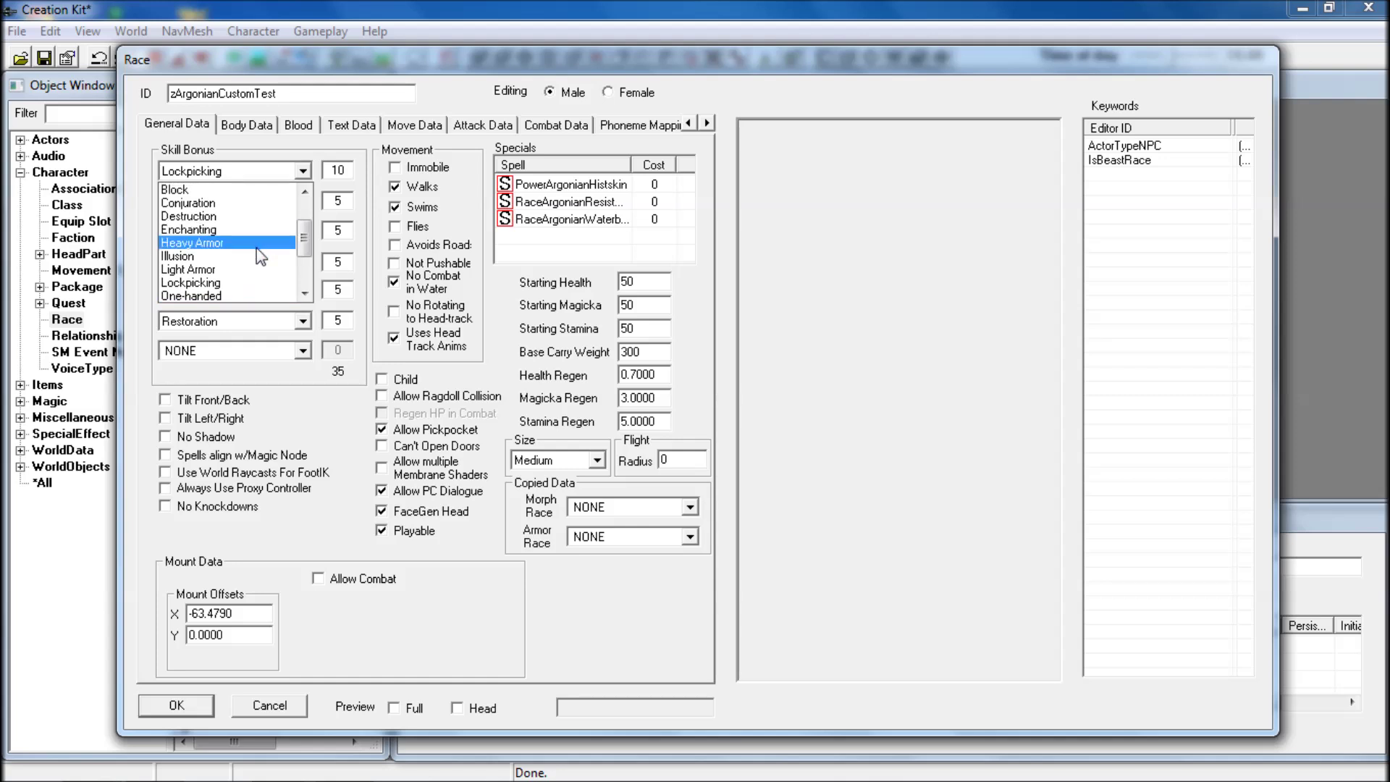
click(257, 247)
click(303, 202)
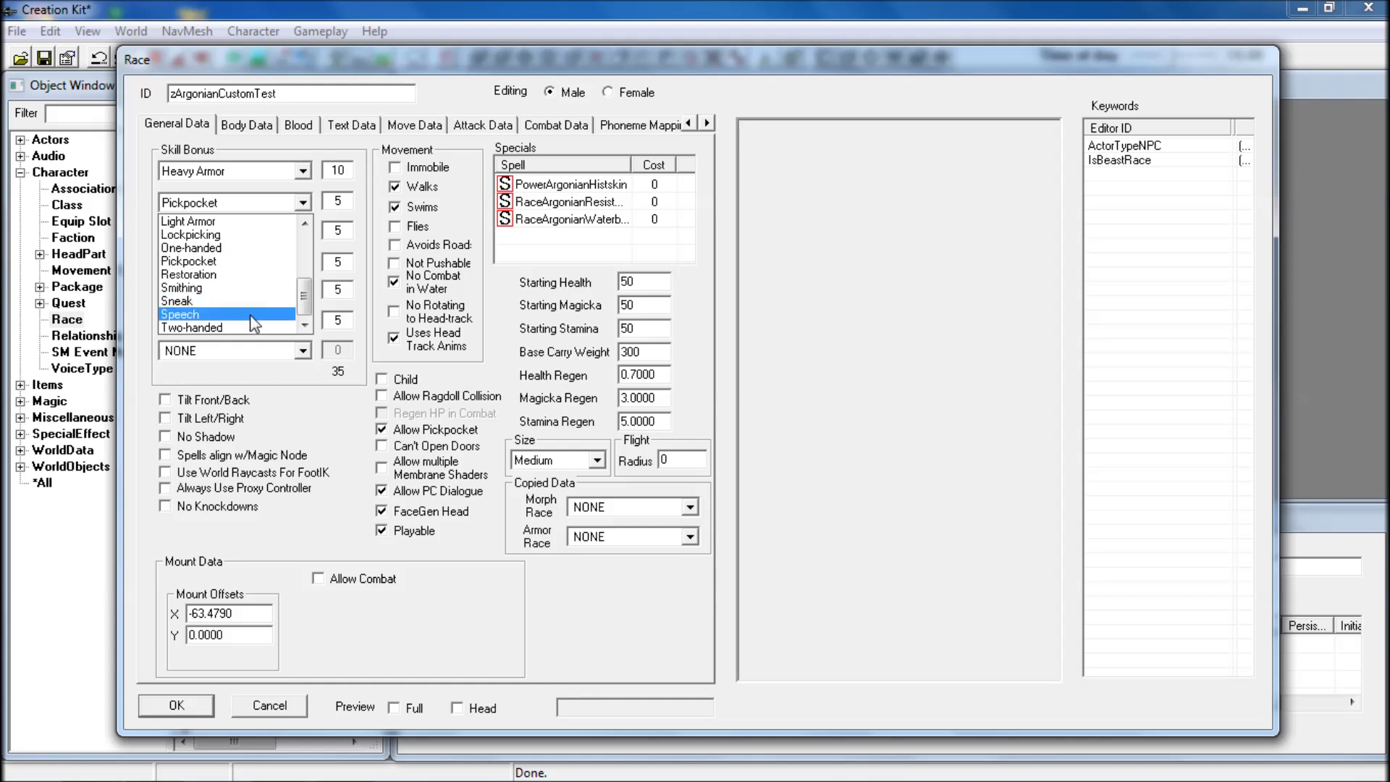
scroll(254, 324, up, 3)
scroll(255, 324, down, 3)
click(275, 314)
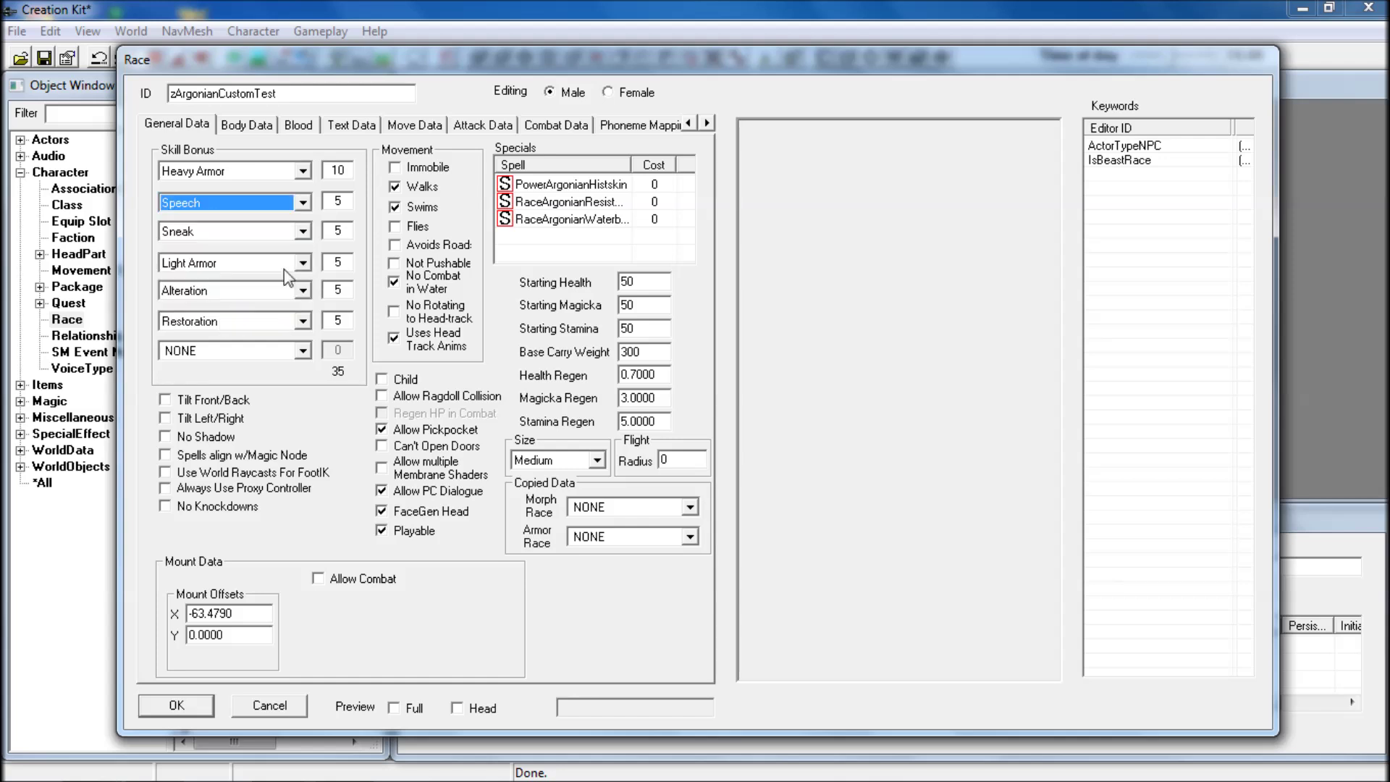
- Replace the Sneak skill bonus with Alchemy
click(303, 231)
scroll(249, 294, up, 2)
scroll(249, 294, up, 3)
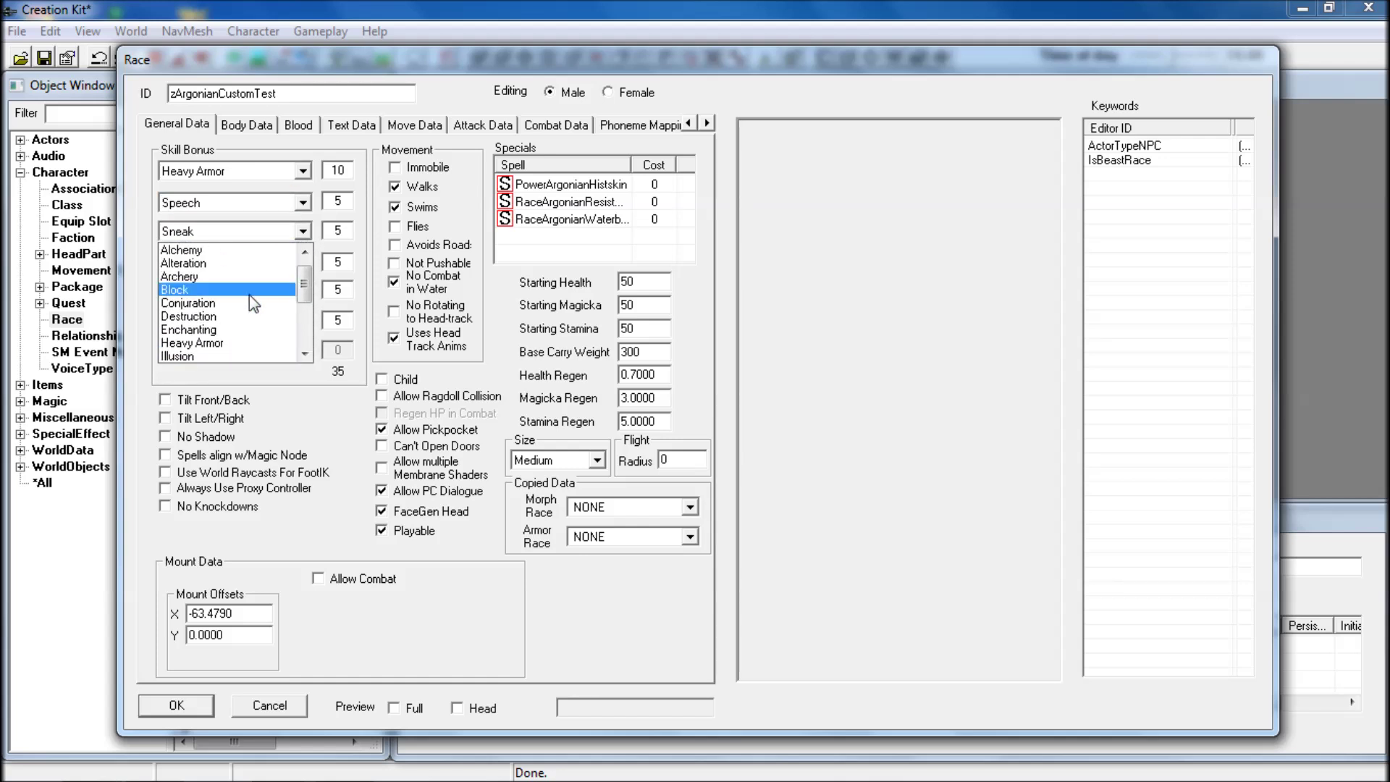
scroll(202, 275, up, 1)
click(197, 261)
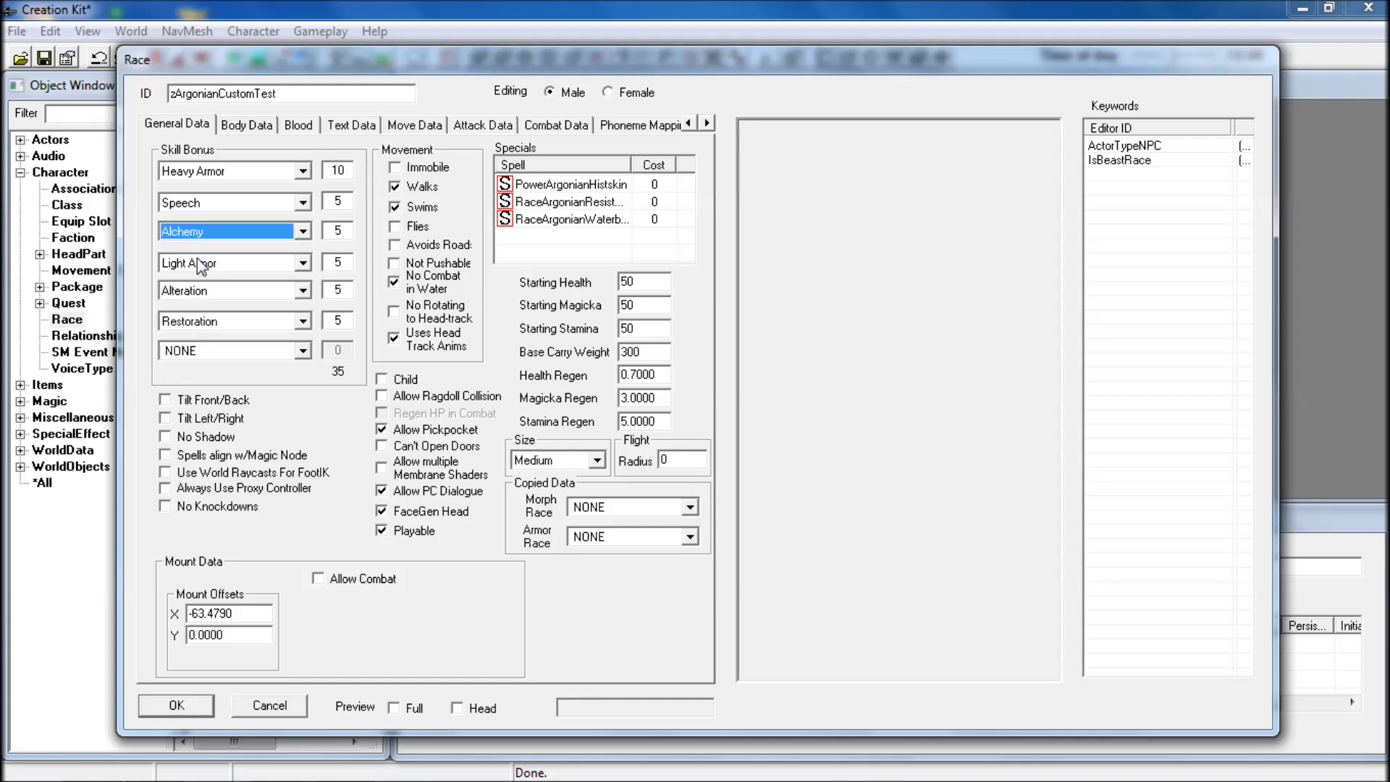
- Set the Light Armor, Alteration and Restoration skill bonus entries to NONE
click(303, 263)
scroll(304, 282, up, 4)
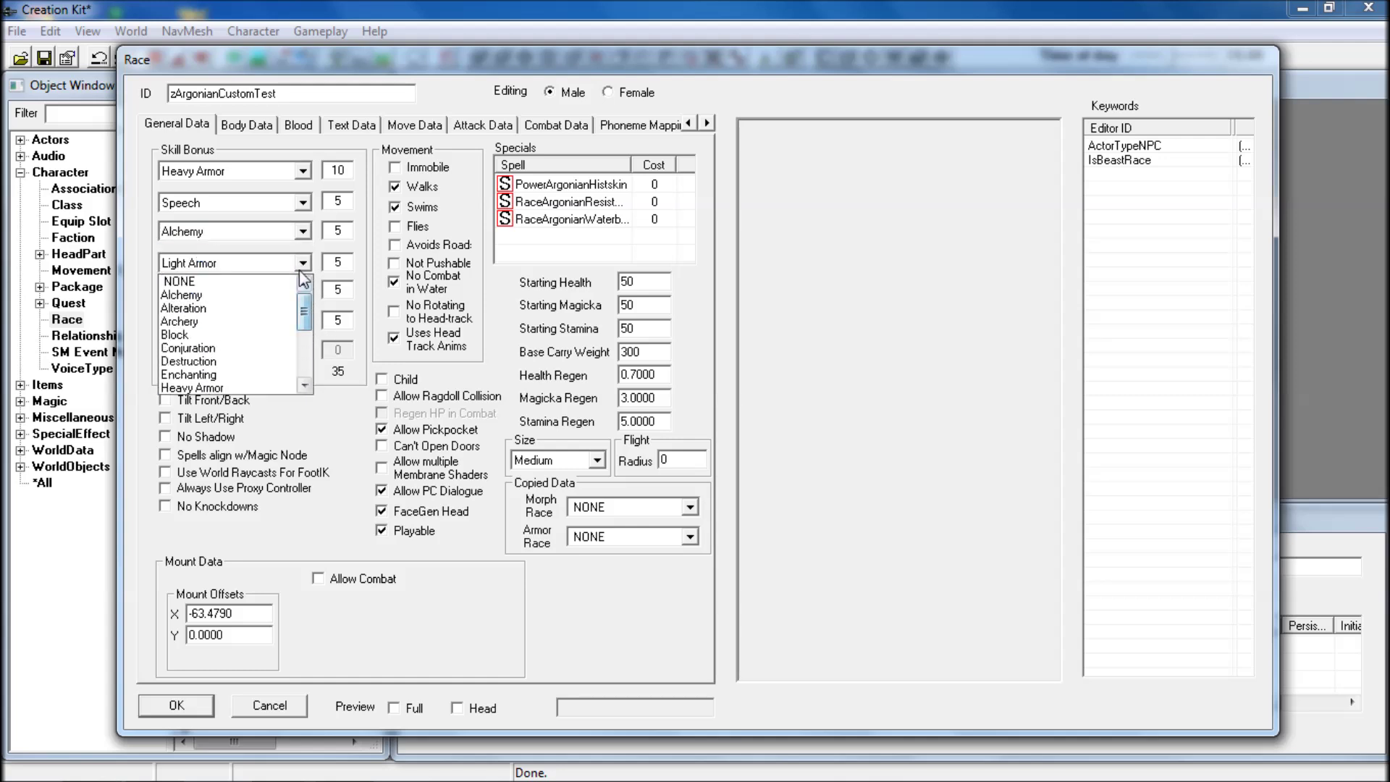
click(180, 281)
click(302, 290)
scroll(194, 309, up, 1)
click(193, 310)
click(303, 320)
scroll(221, 350, up, 4)
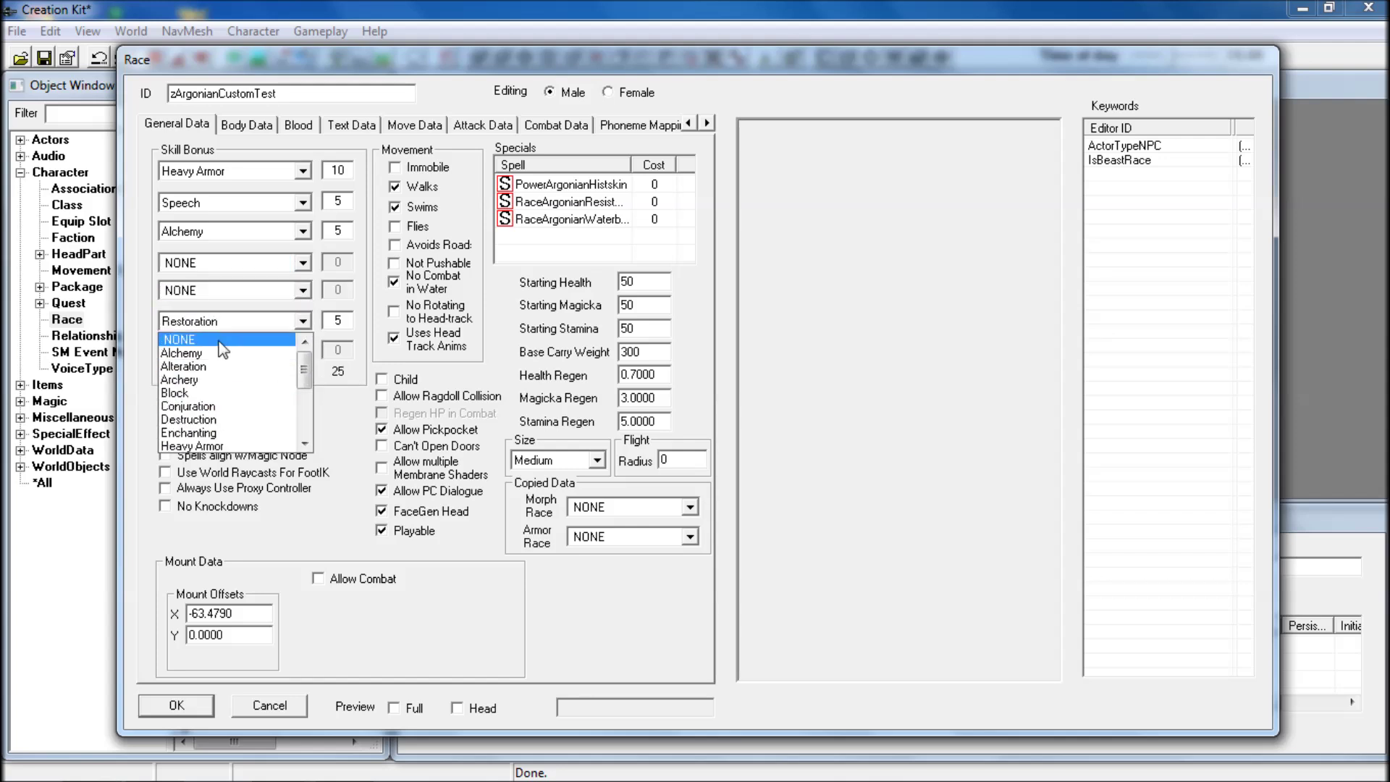
click(222, 340)
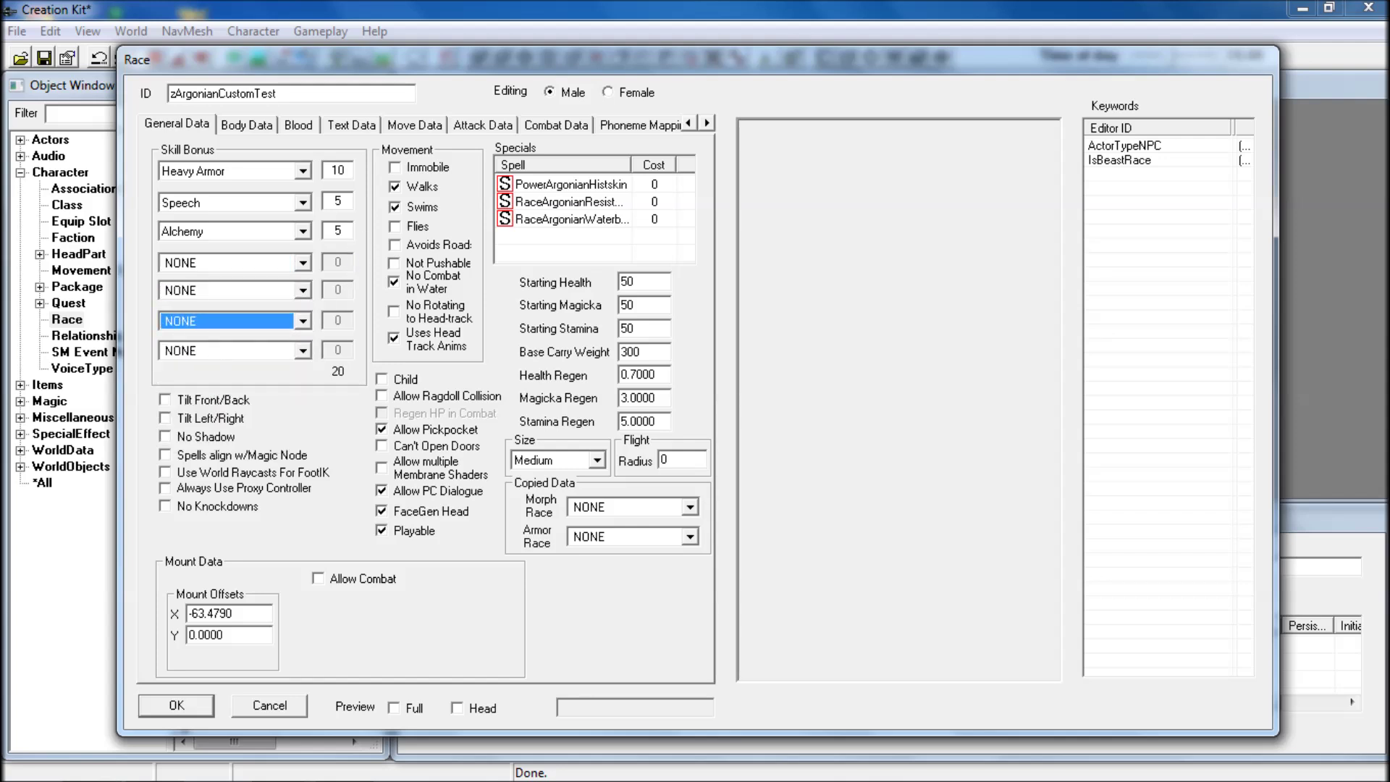
- Set the Heavy Armor skill bonus to 15 and the Speech bonus to 10
double_click(338, 171)
text(15)
double_click(339, 203)
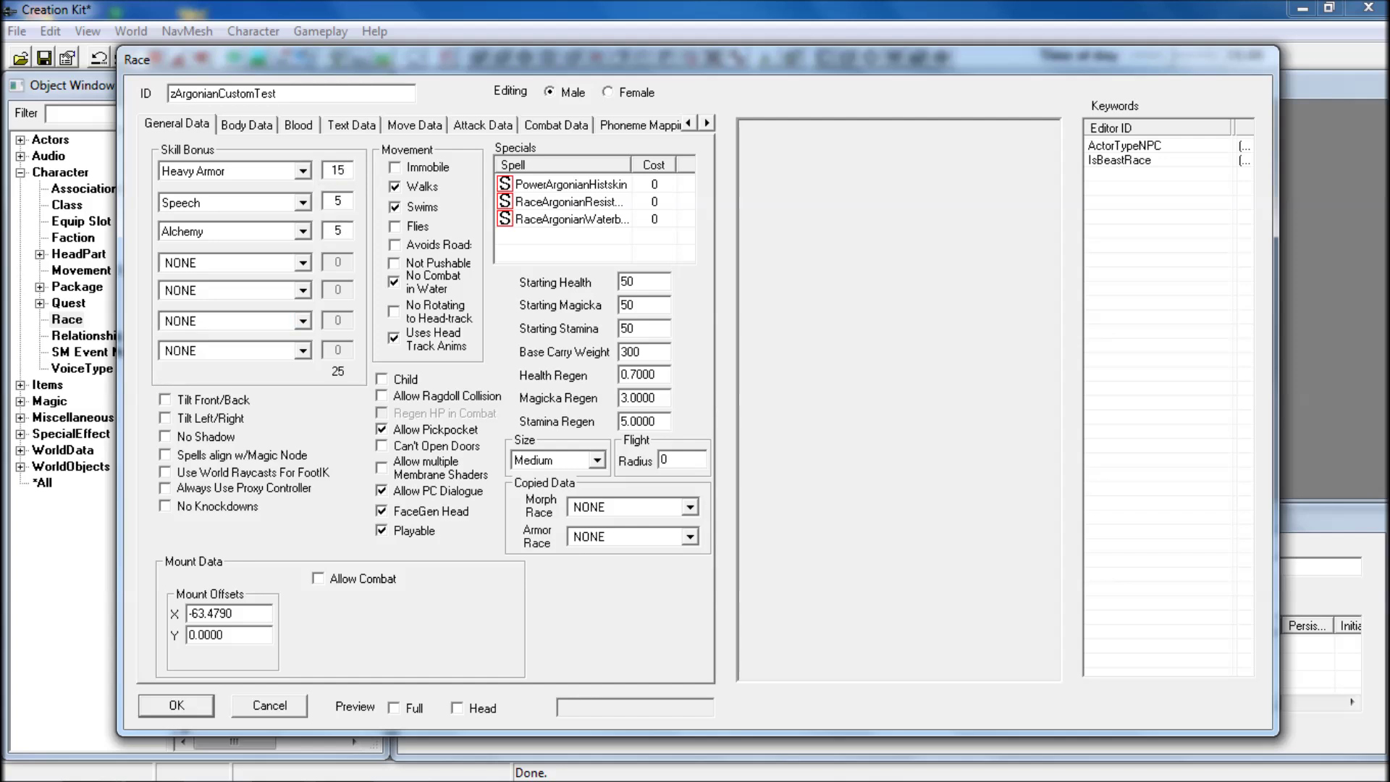
key(BackSpace)
text(10)
- Set the Alchemy skill bonus to 10
double_click(338, 230)
key(BackSpace)
text(0)
key(Tab)
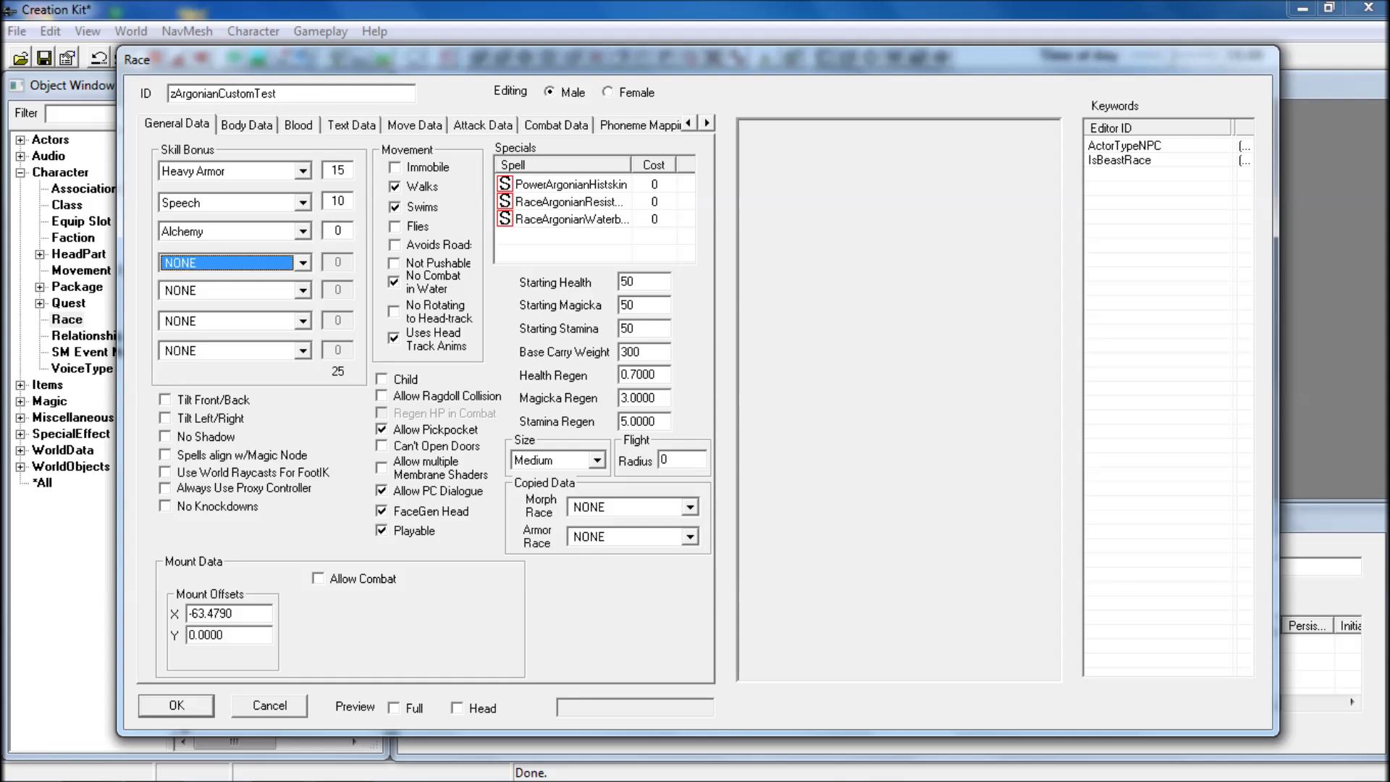
double_click(337, 230)
key(BackSpace)
text(10)
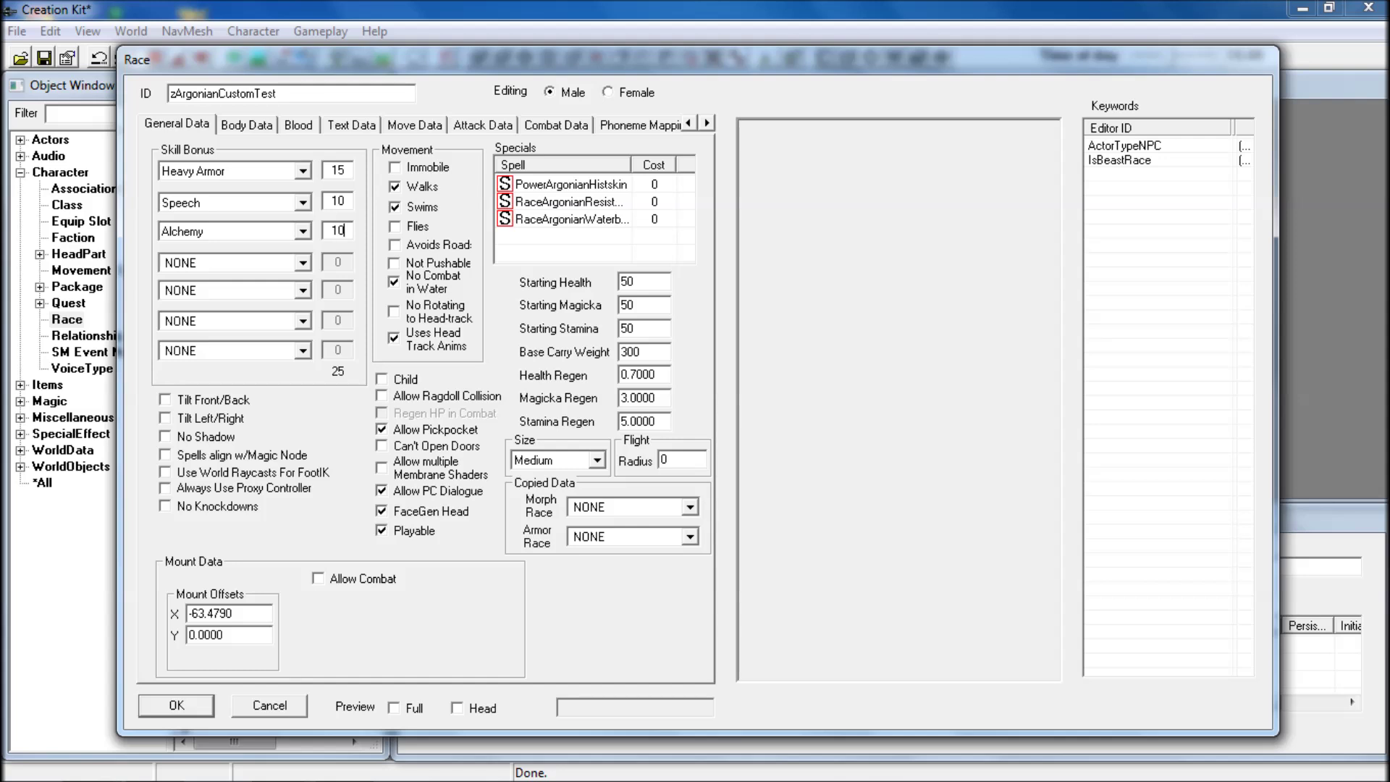
click(340, 351)
- Enable No Knockdowns for the race and Allow Combat in its mount data
click(166, 508)
click(319, 579)
- Examine the settings of the race's RaceArgonianResistDisease special spell, leaving it without changes
click(570, 185)
click(569, 202)
click(567, 220)
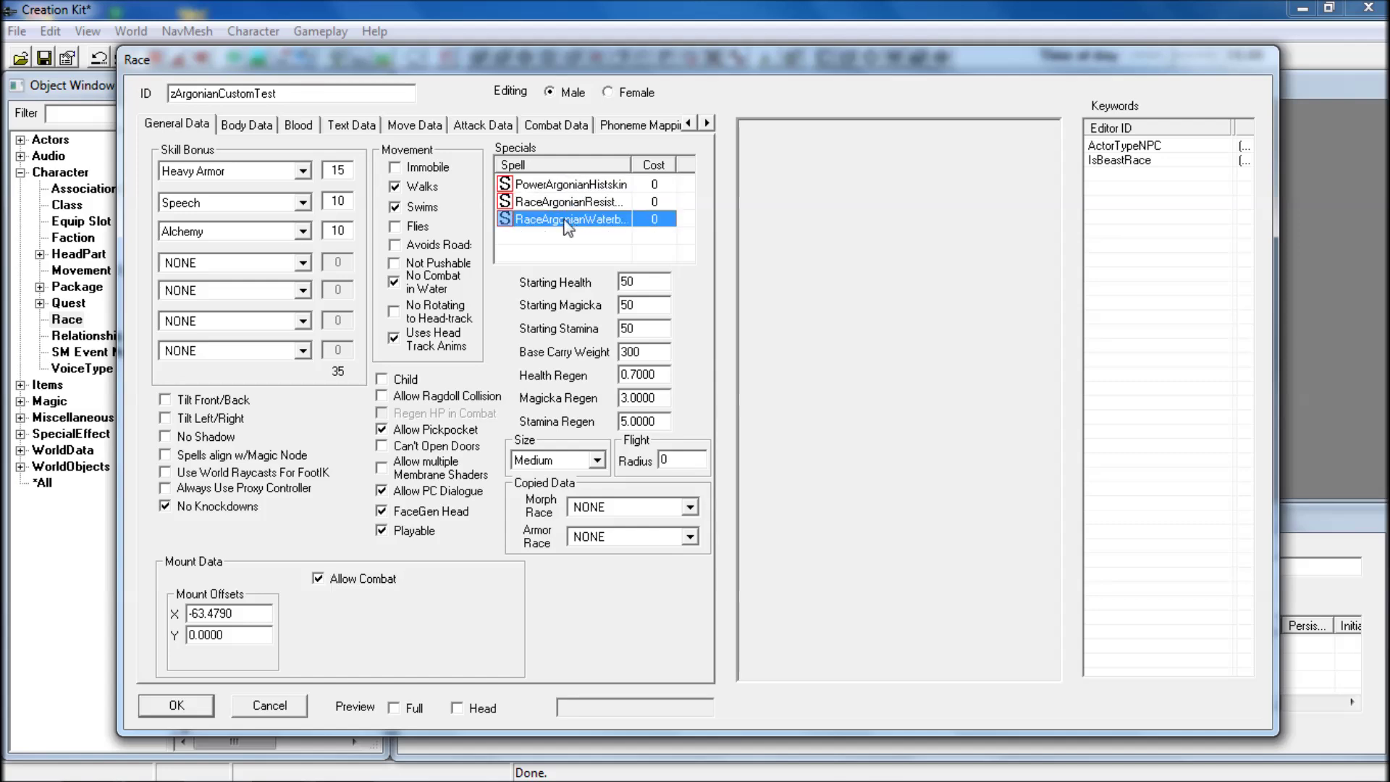
right_click(566, 202)
click(610, 240)
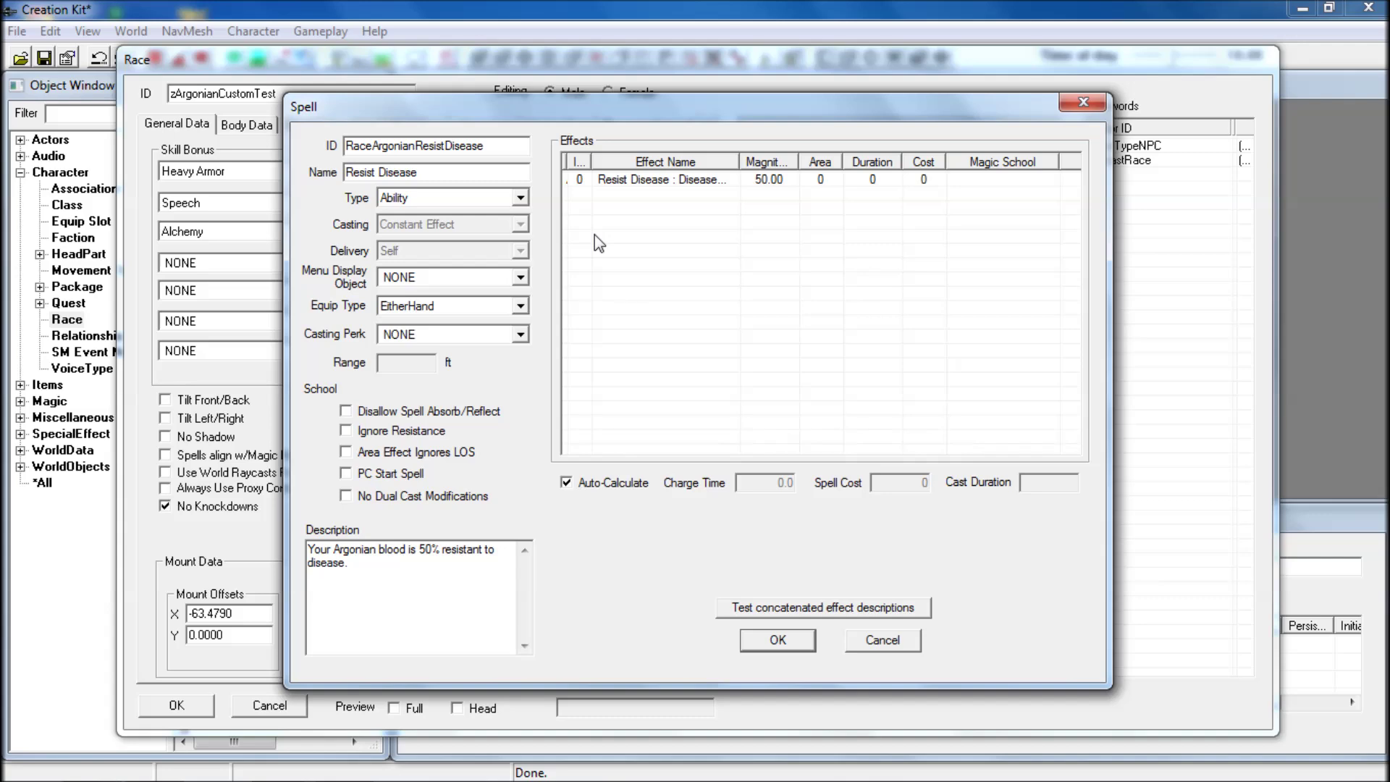
click(1082, 103)
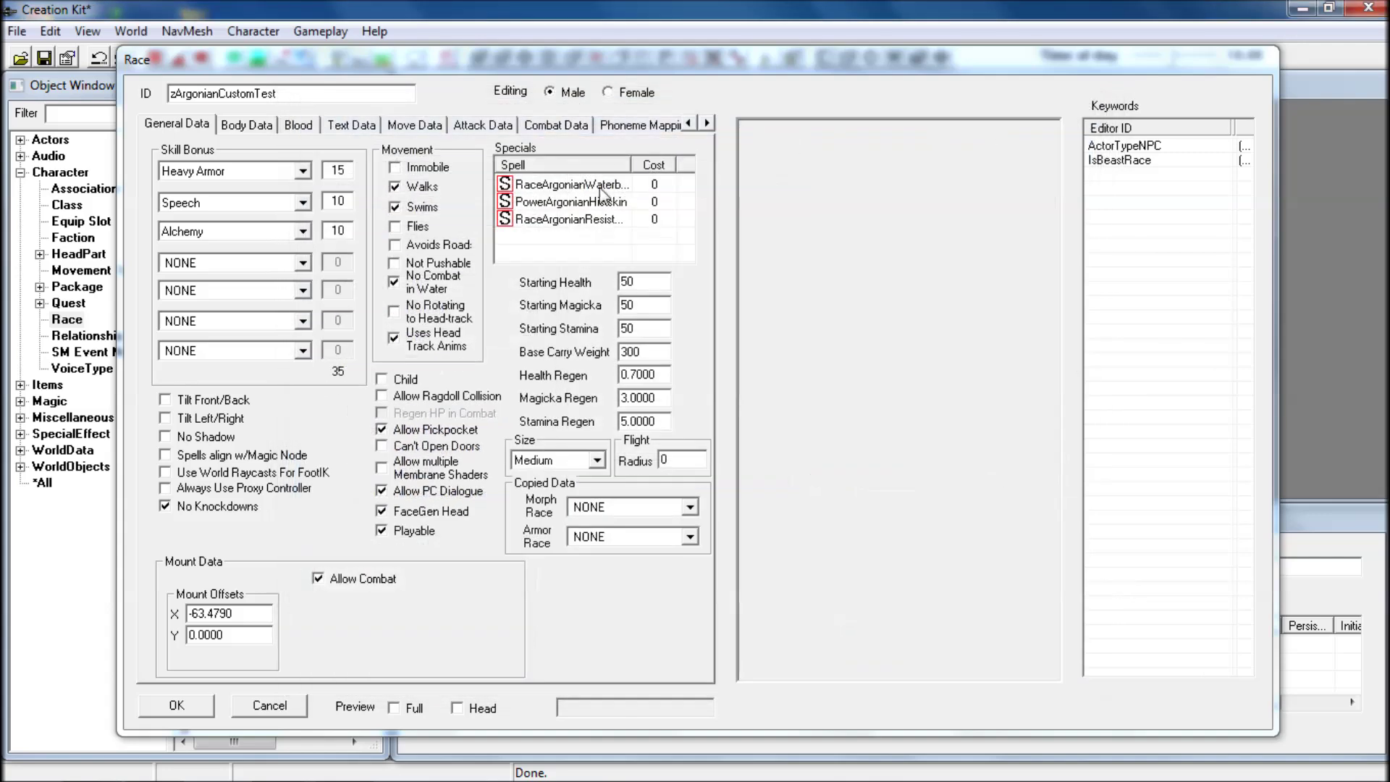
- Try ConjureDragonPriest as an additional special spell of the race and delete it from the list again
click(593, 202)
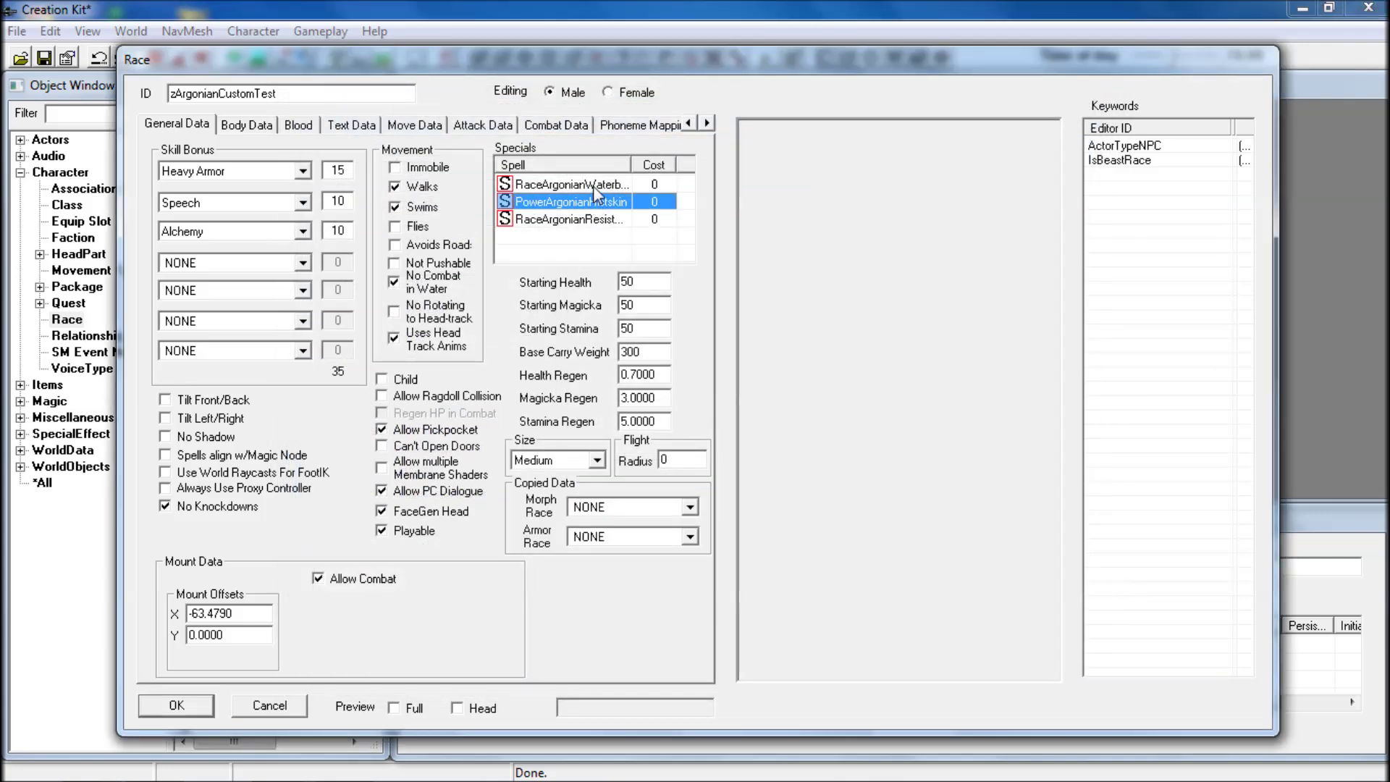
click(592, 184)
right_click(590, 235)
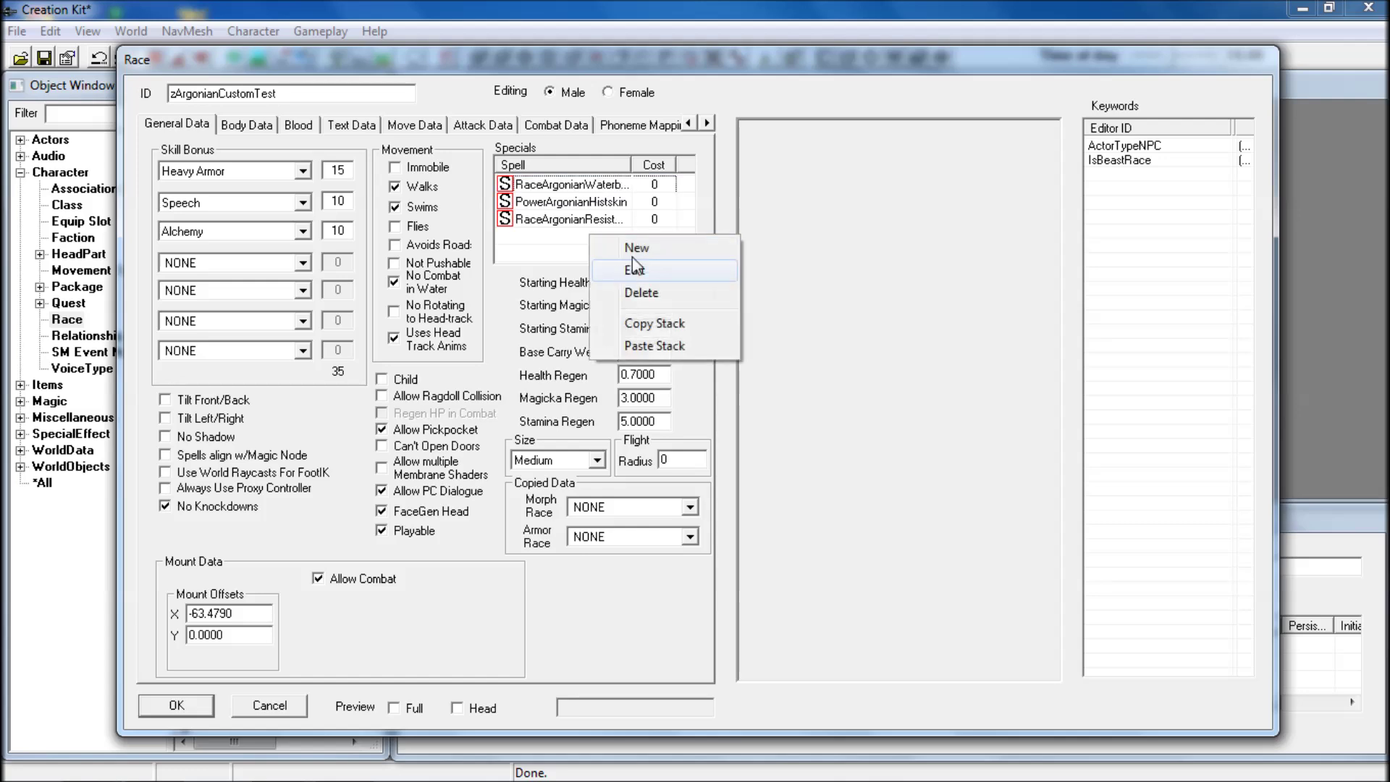
click(639, 253)
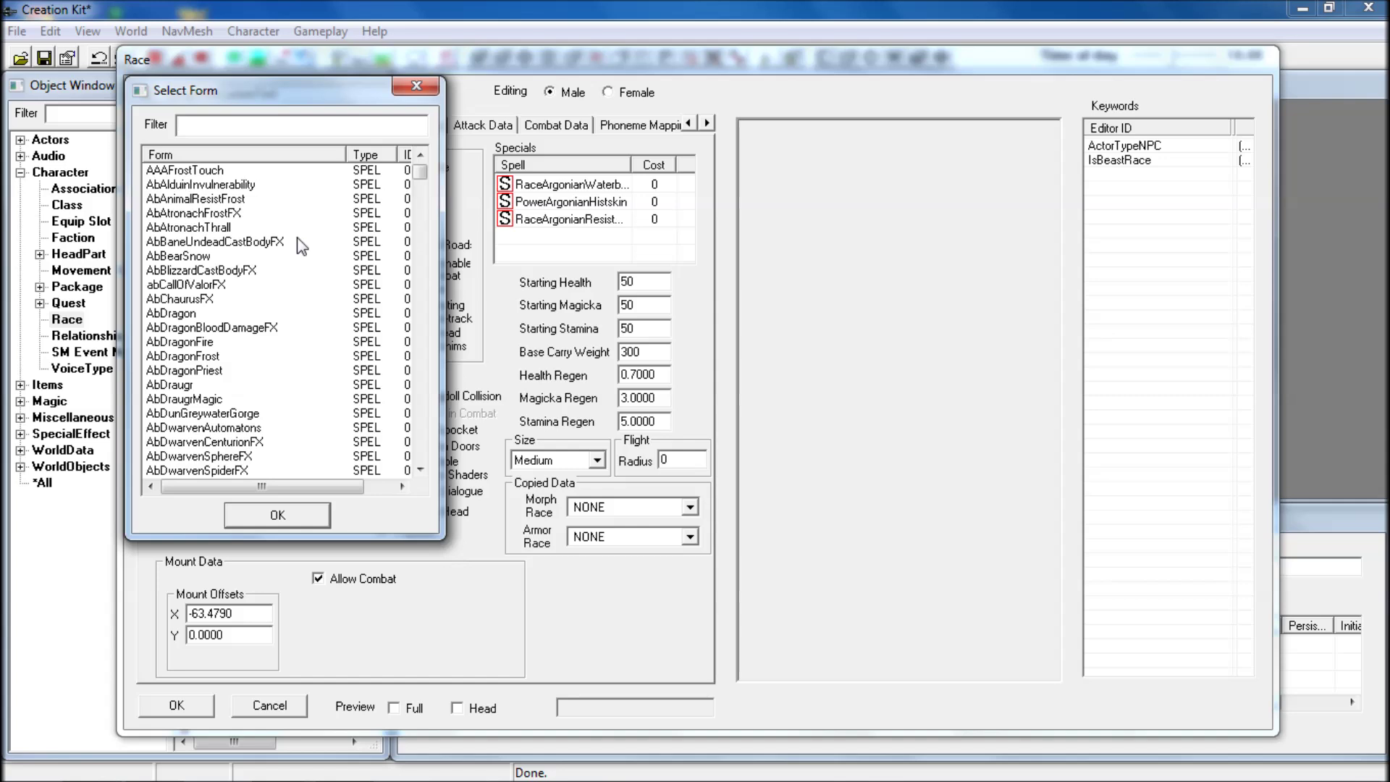
click(427, 212)
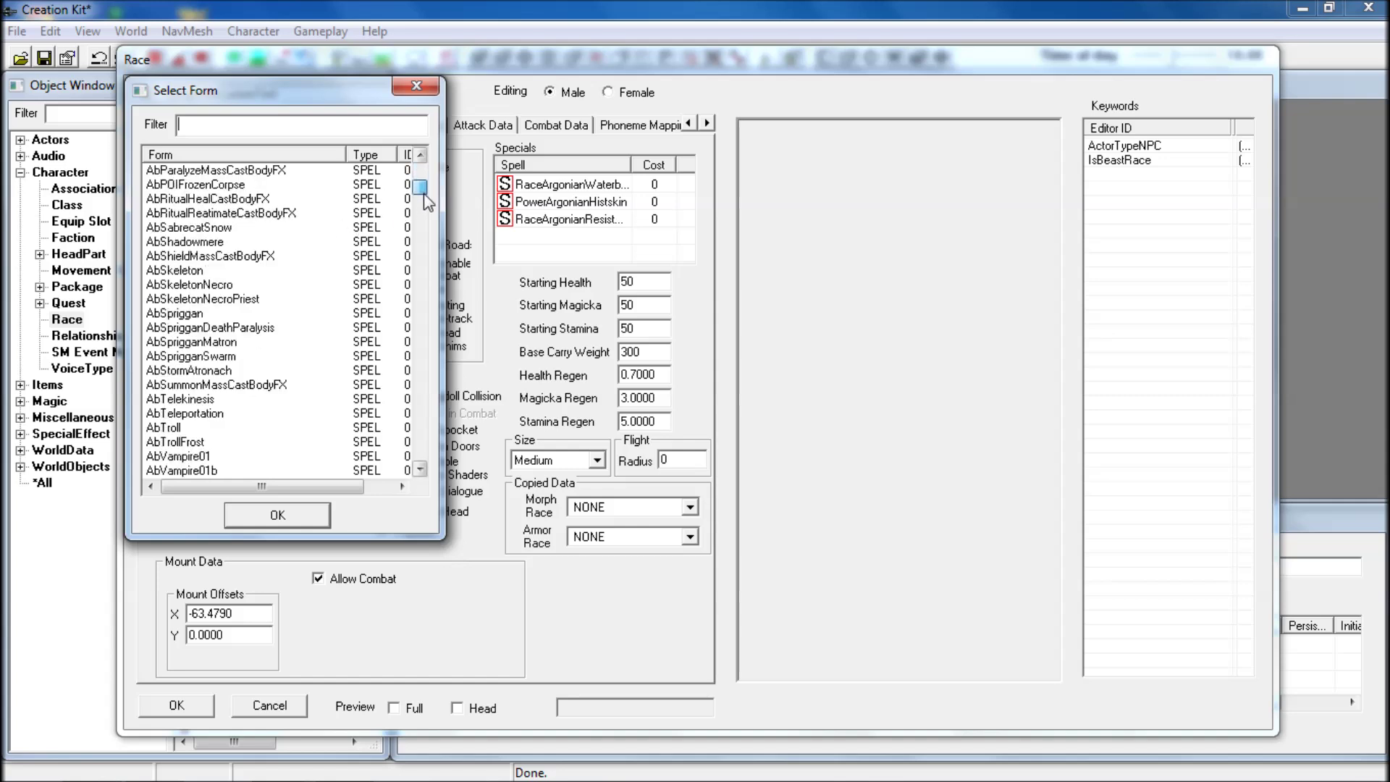
click(427, 214)
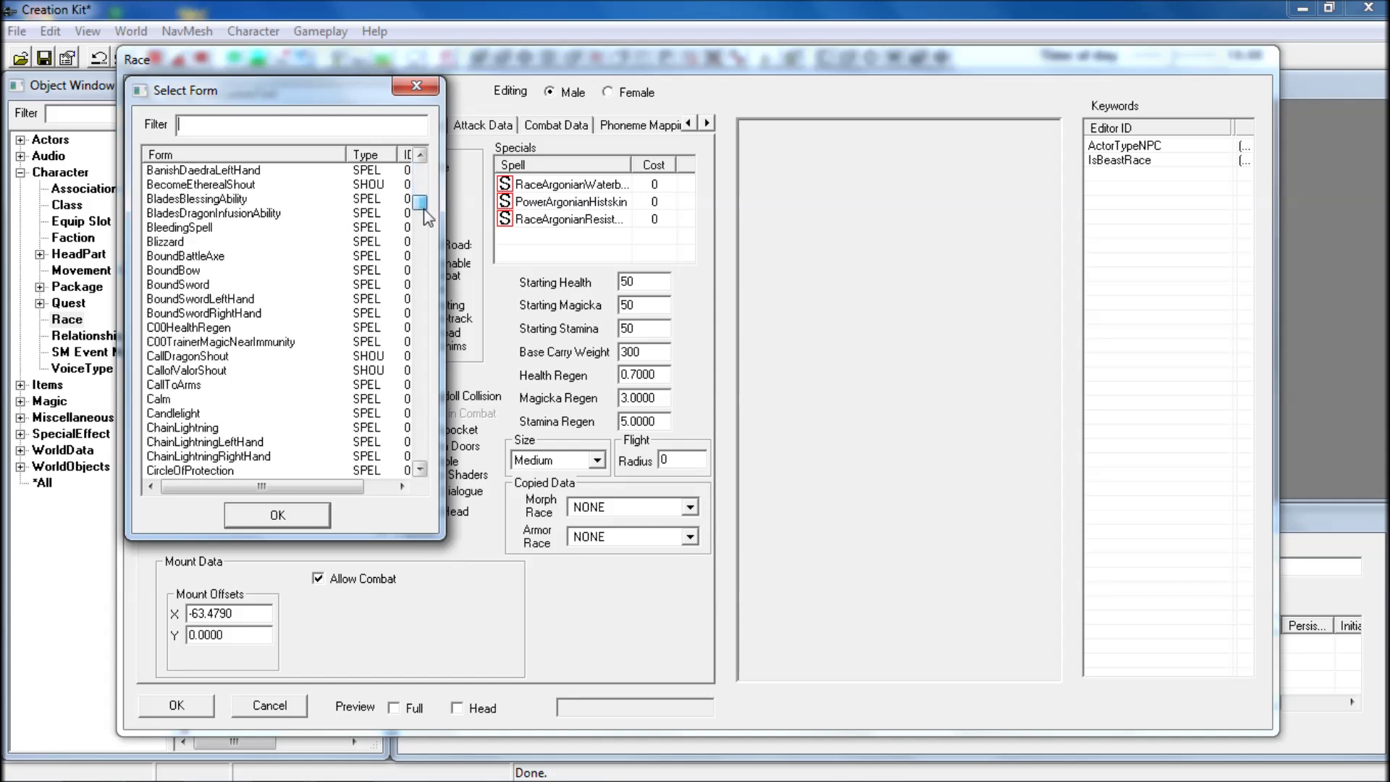
click(421, 469)
click(421, 470)
click(421, 470)
click(421, 470)
click(421, 470)
click(420, 470)
click(420, 469)
click(421, 470)
click(421, 469)
click(420, 470)
click(420, 470)
click(421, 470)
click(421, 470)
click(421, 470)
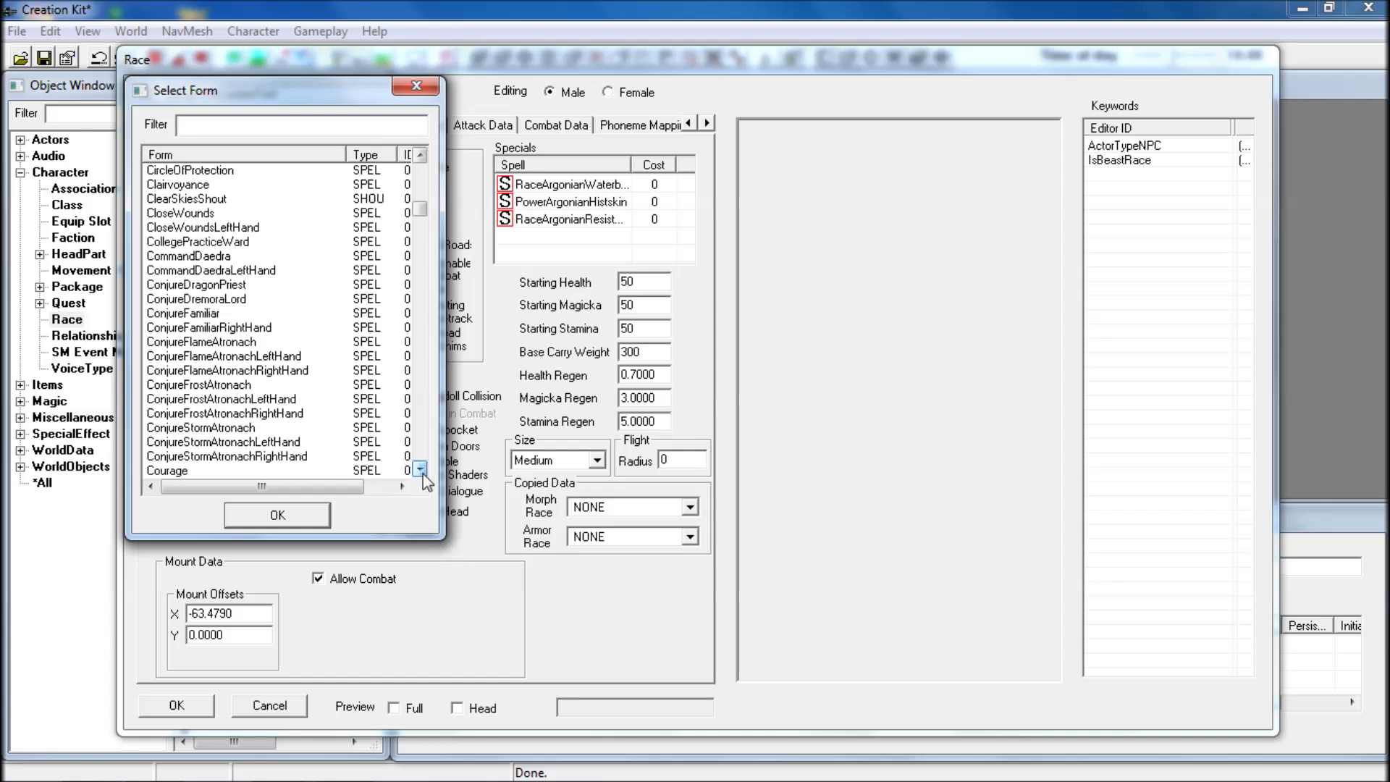
click(421, 470)
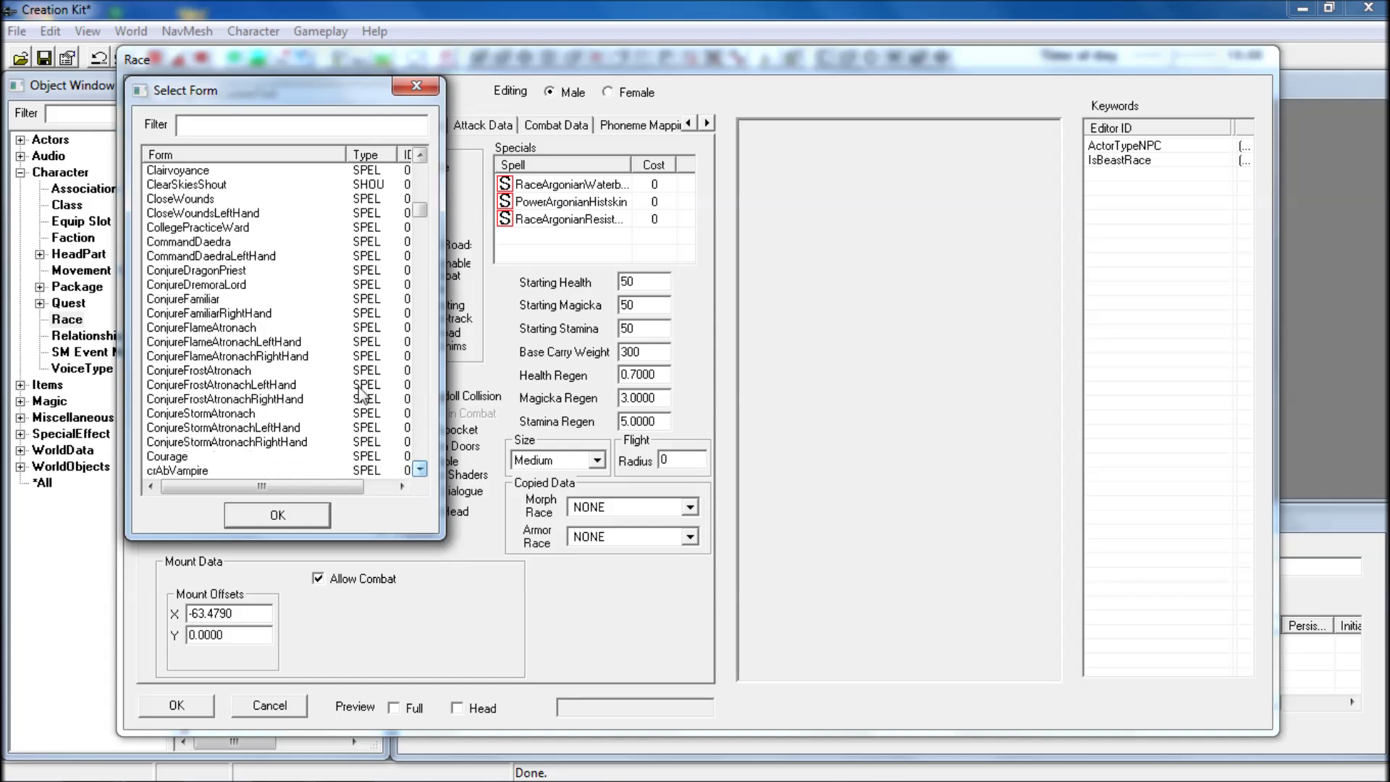
click(215, 271)
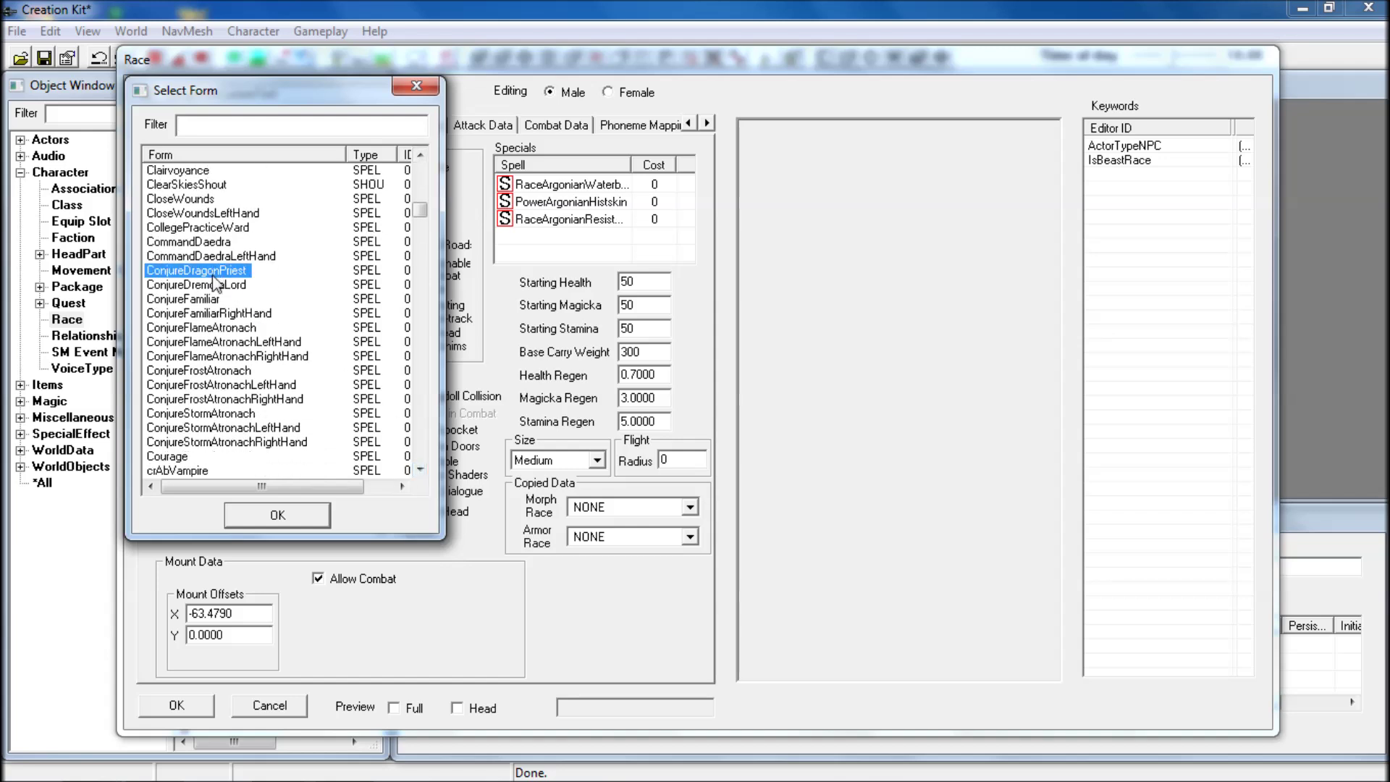
click(301, 514)
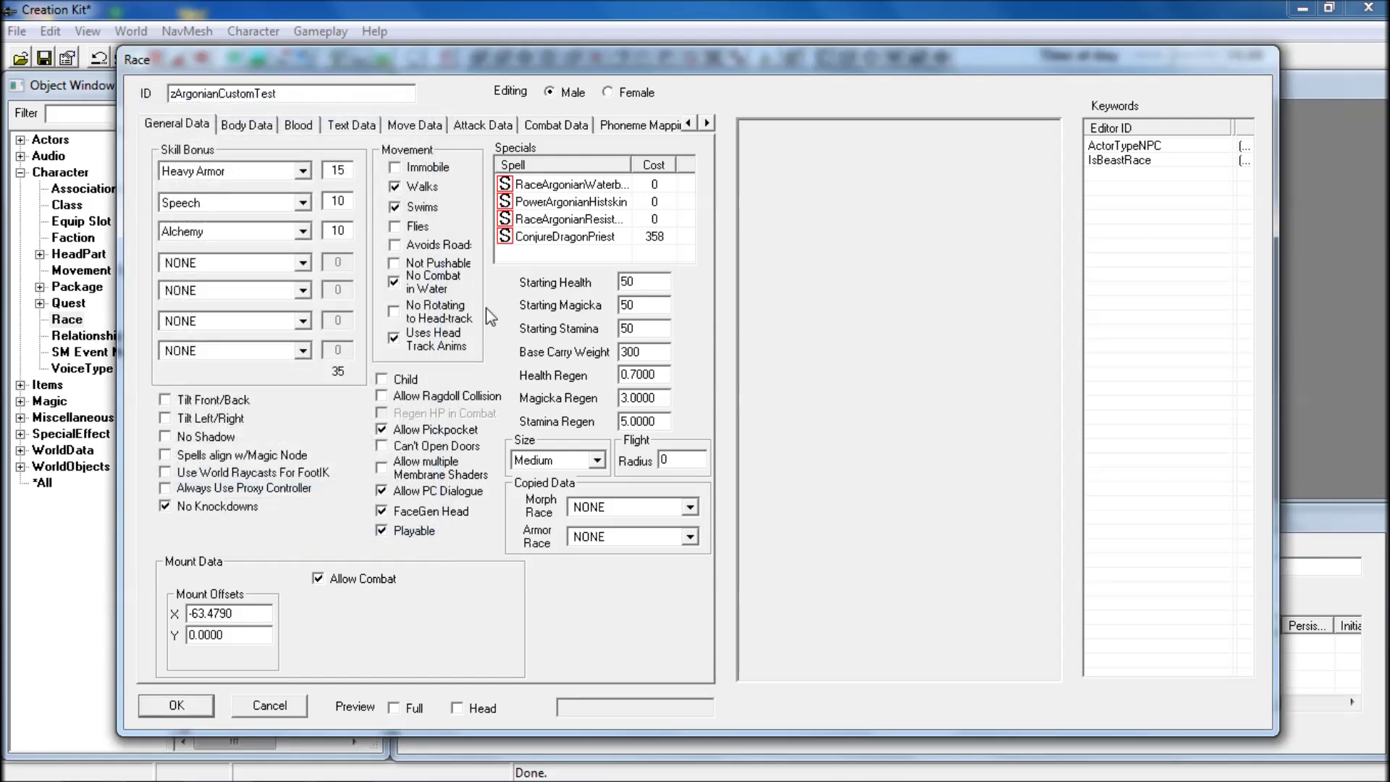
click(556, 239)
key(Delete)
- Add the Firebolt spell to the race's special spells
right_click(553, 237)
click(580, 251)
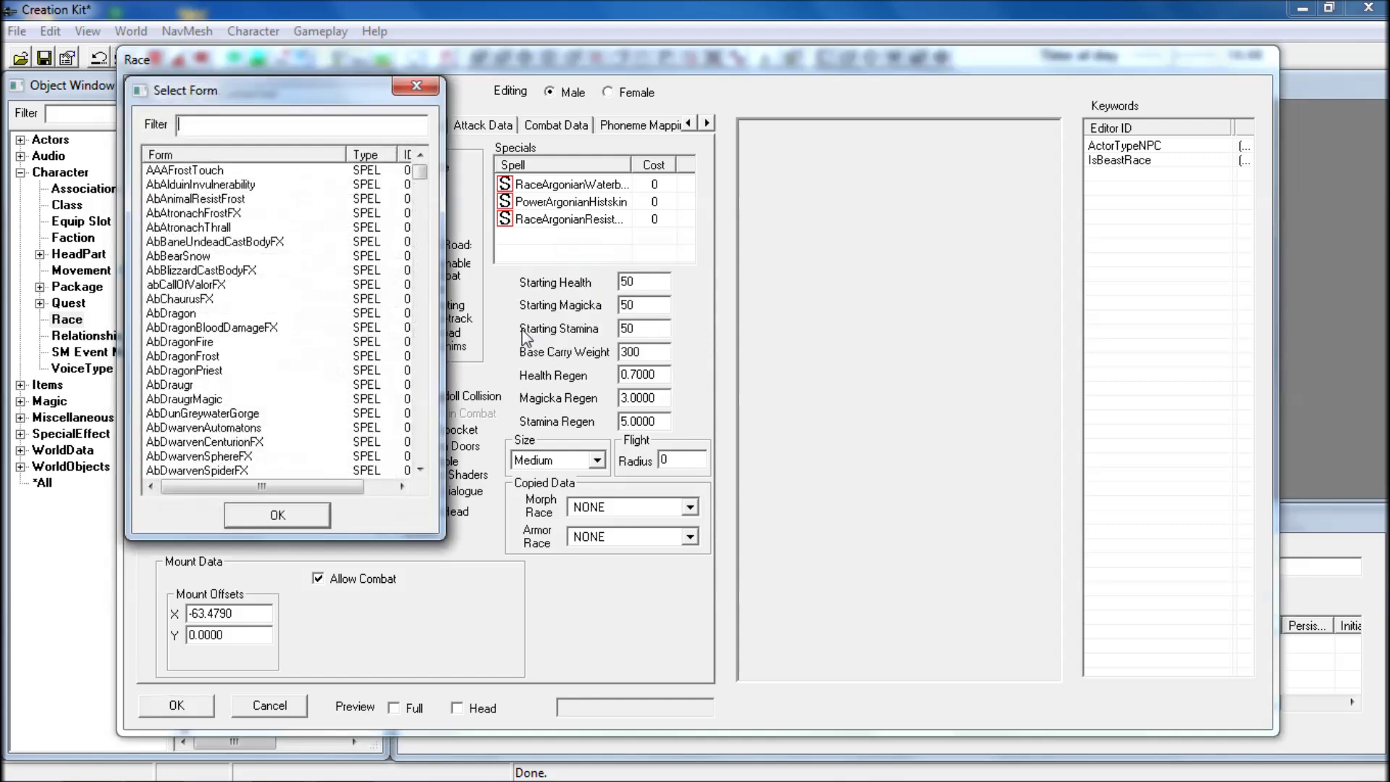
drag(420, 173, 427, 284)
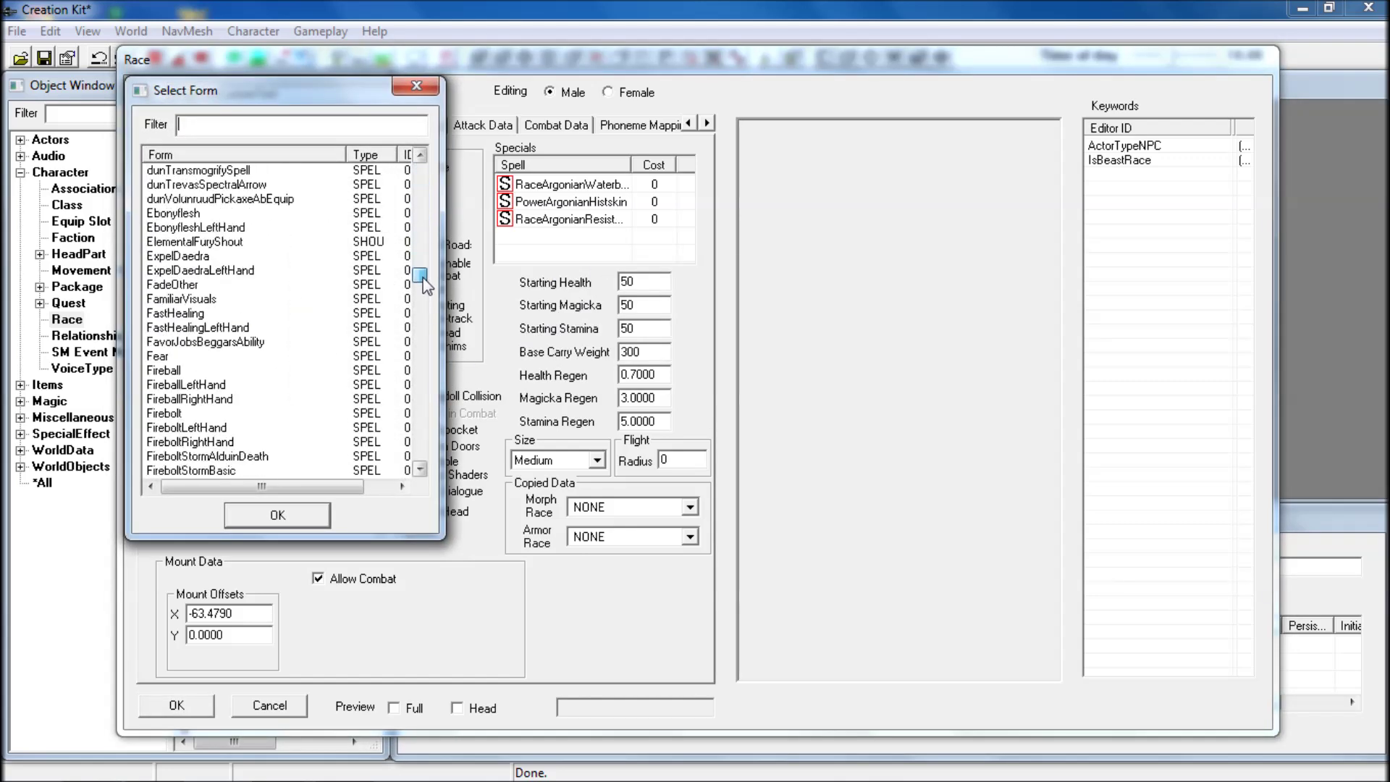
drag(426, 284, 427, 286)
click(421, 469)
click(421, 469)
click(421, 469)
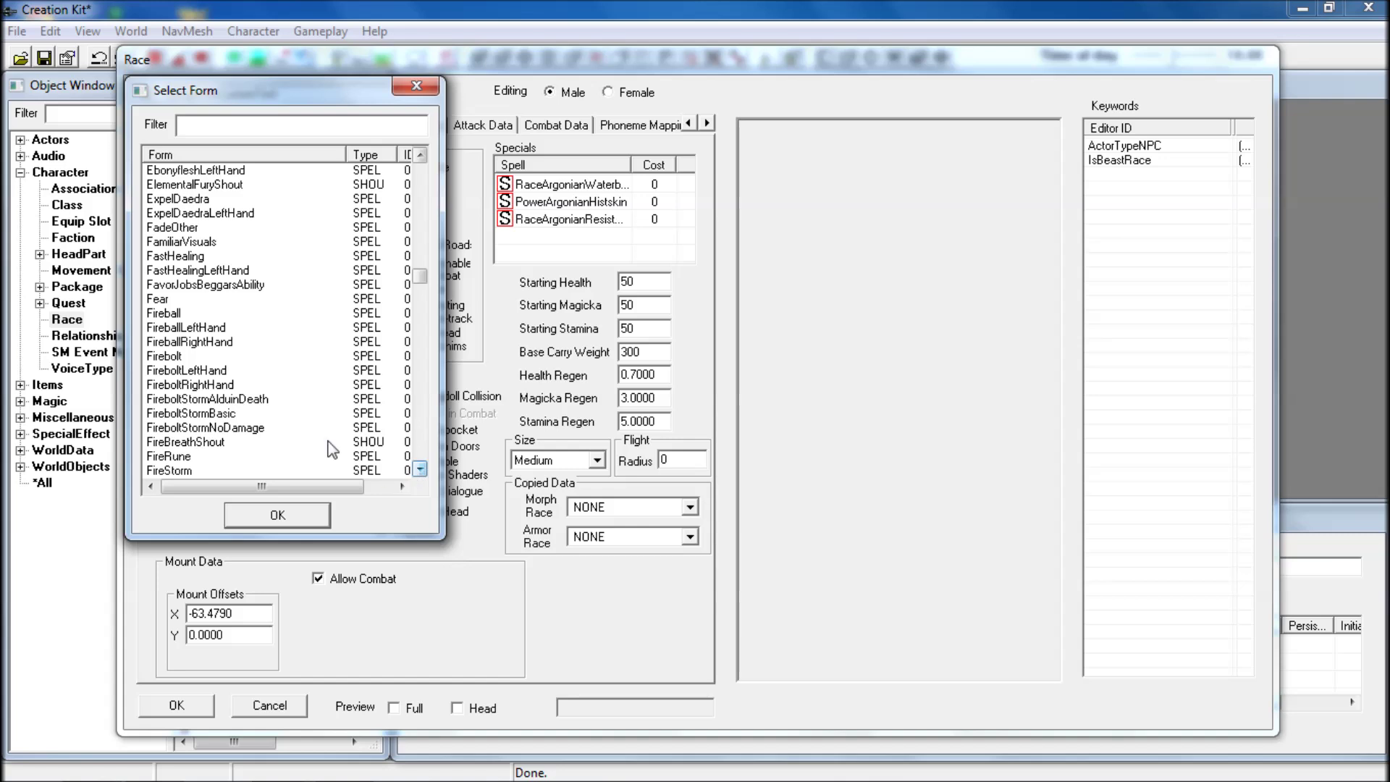
click(174, 358)
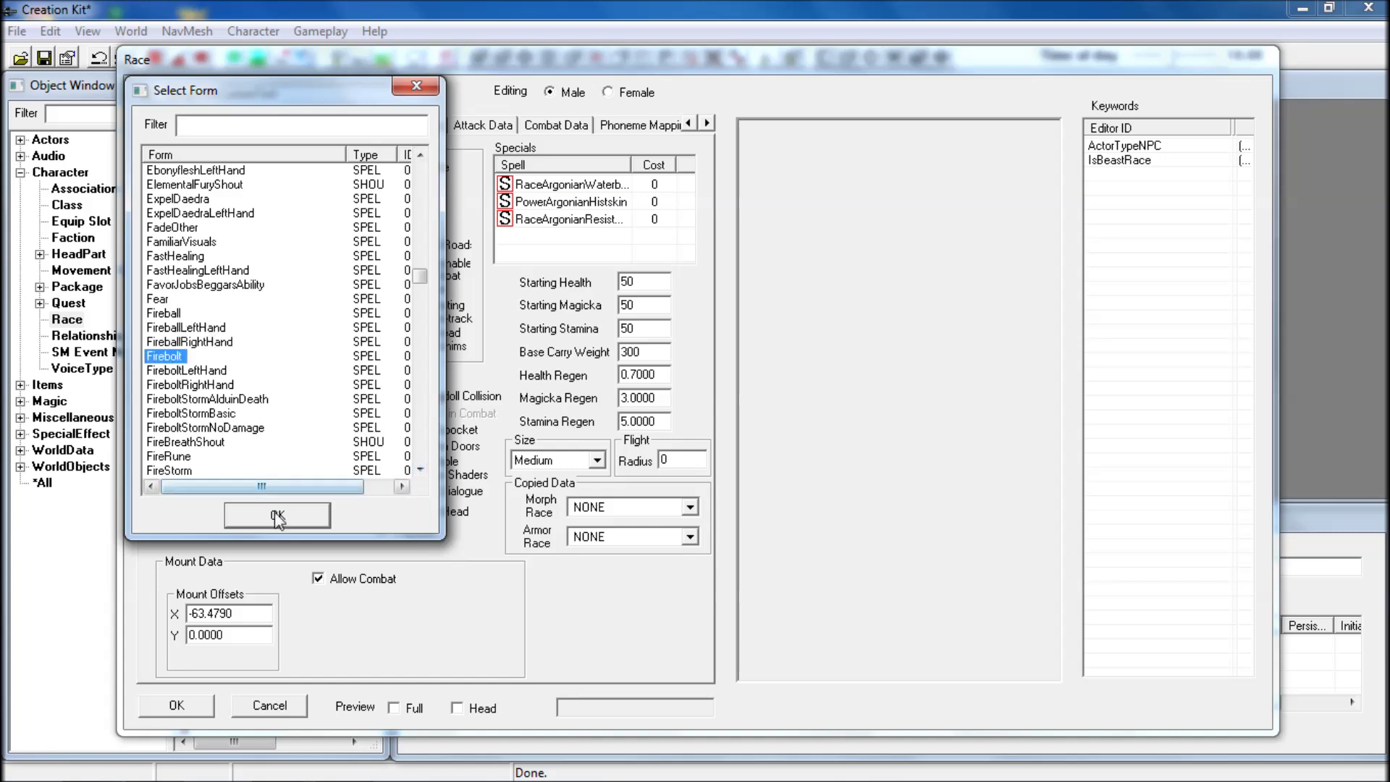
click(276, 515)
- Set the race's Starting Health, Starting Magicka and Starting Stamina to 100 each
double_click(627, 281)
text(100)
double_click(624, 305)
text(100)
double_click(625, 328)
text(100)
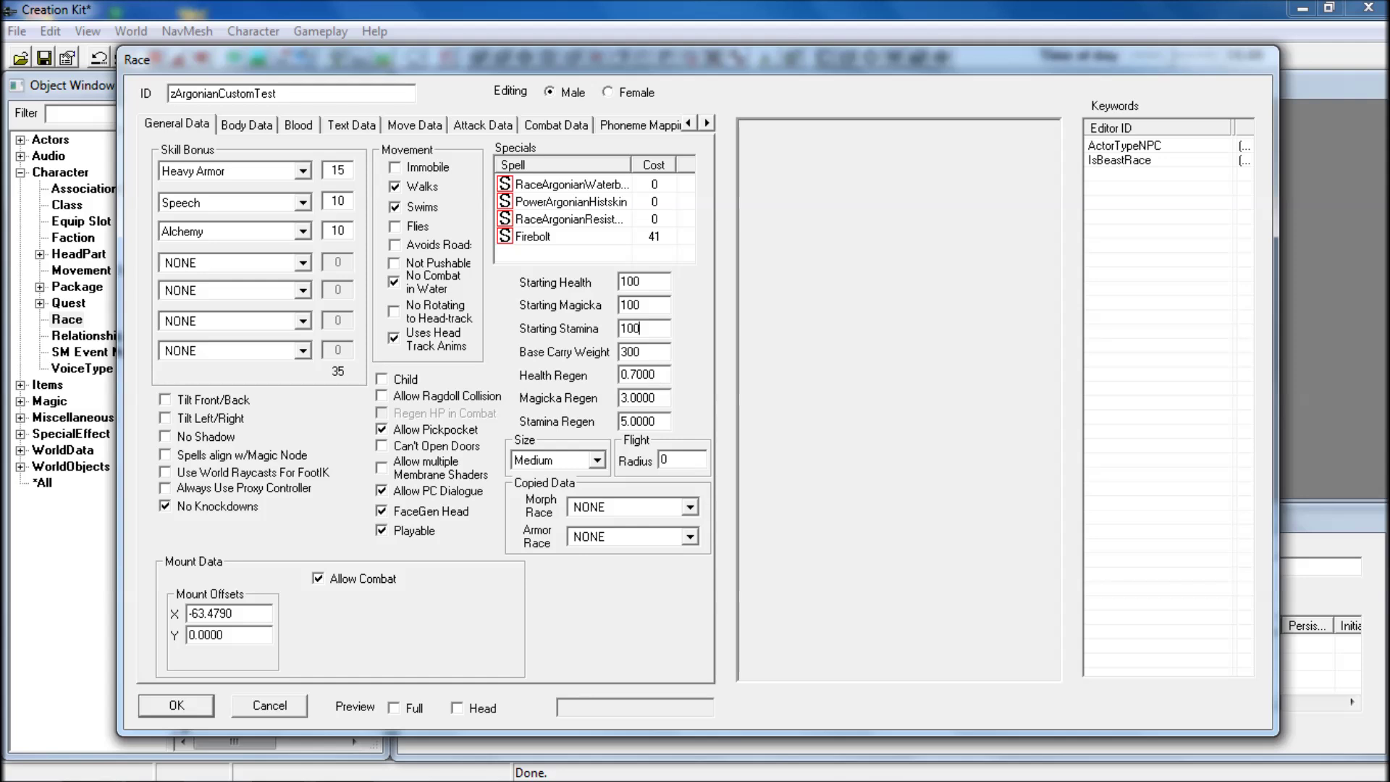
- Set the race's Health Regen to 10
key(BackSpace)
click(621, 375)
text(1)
- Turn on the full preview of the race and inspect the model
click(394, 708)
drag(902, 315, 941, 358)
drag(890, 319, 945, 313)
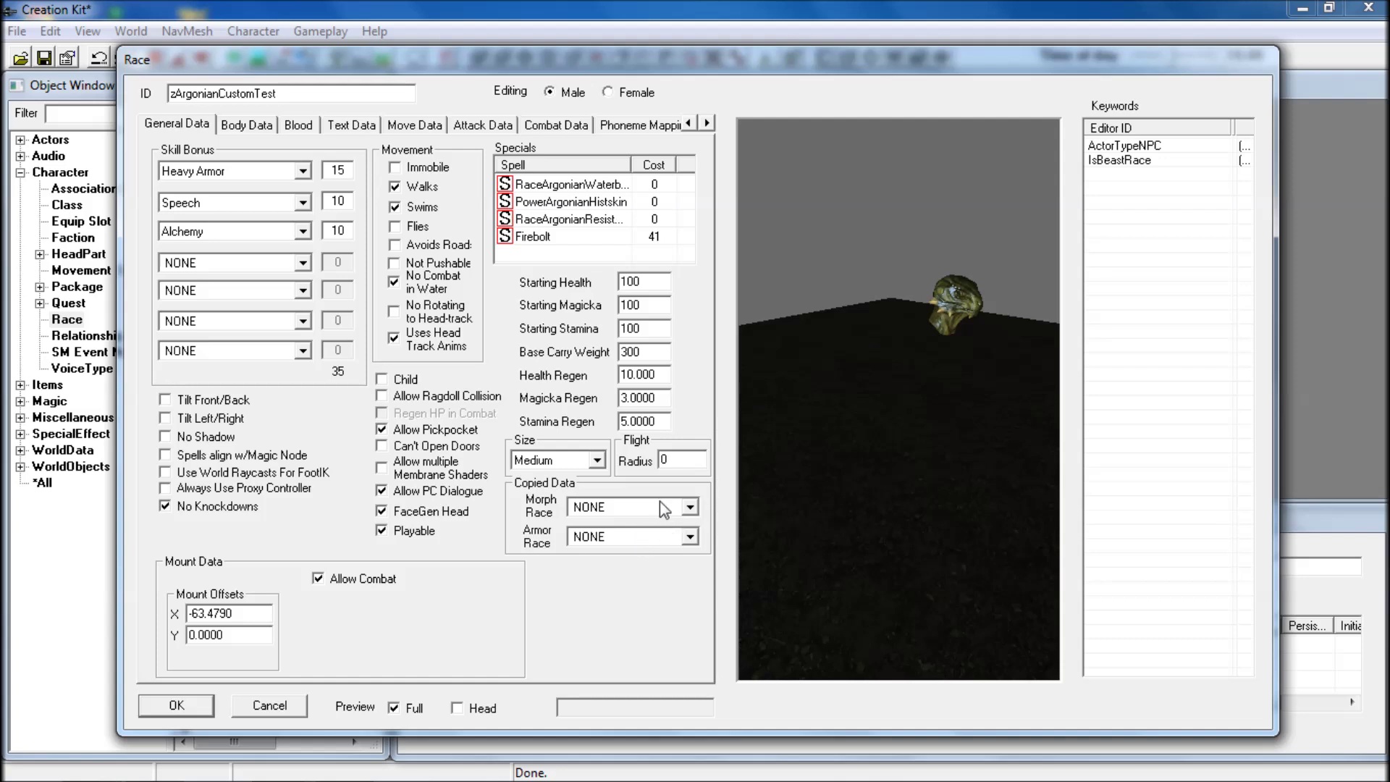
- Set the Morph Race in the copied data to ArgonianRace
click(690, 507)
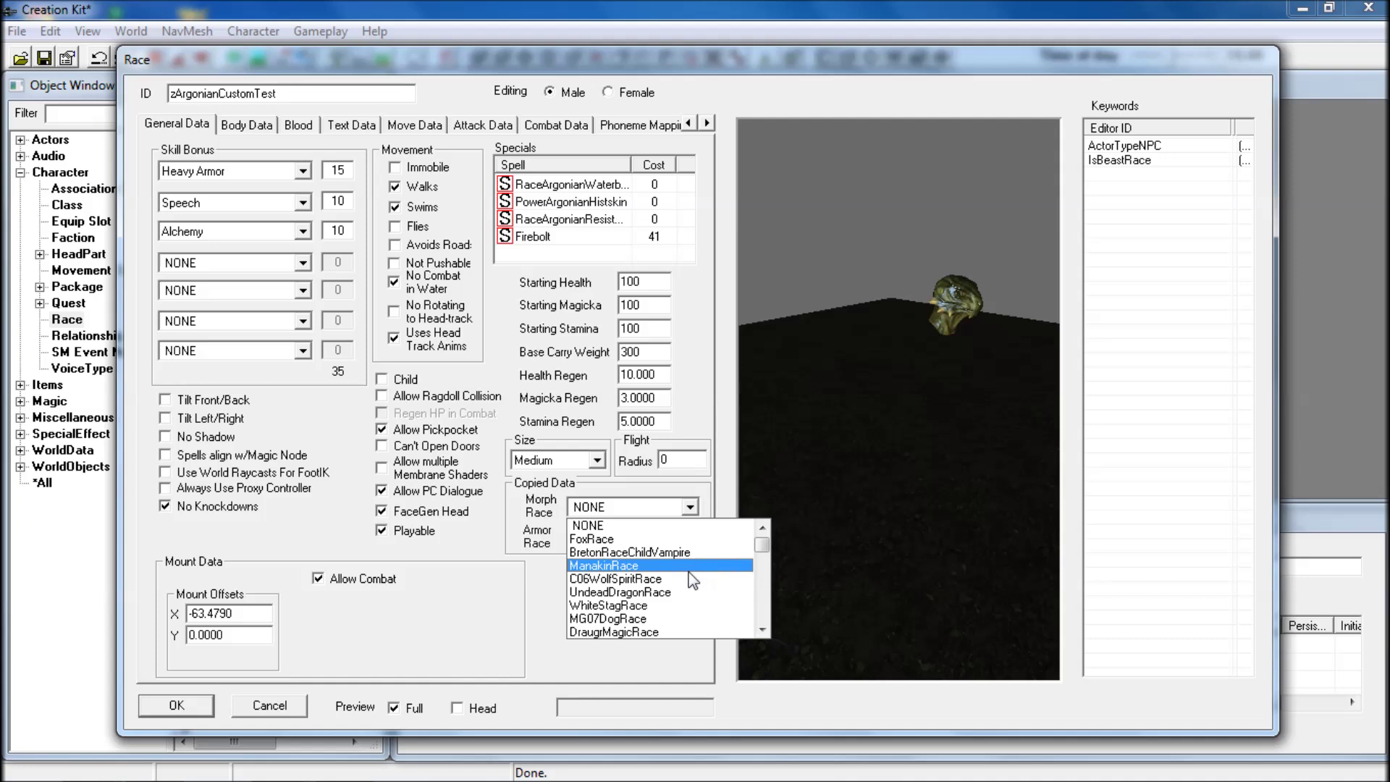
scroll(701, 574, down, 8)
scroll(684, 588, down, 8)
scroll(684, 588, down, 6)
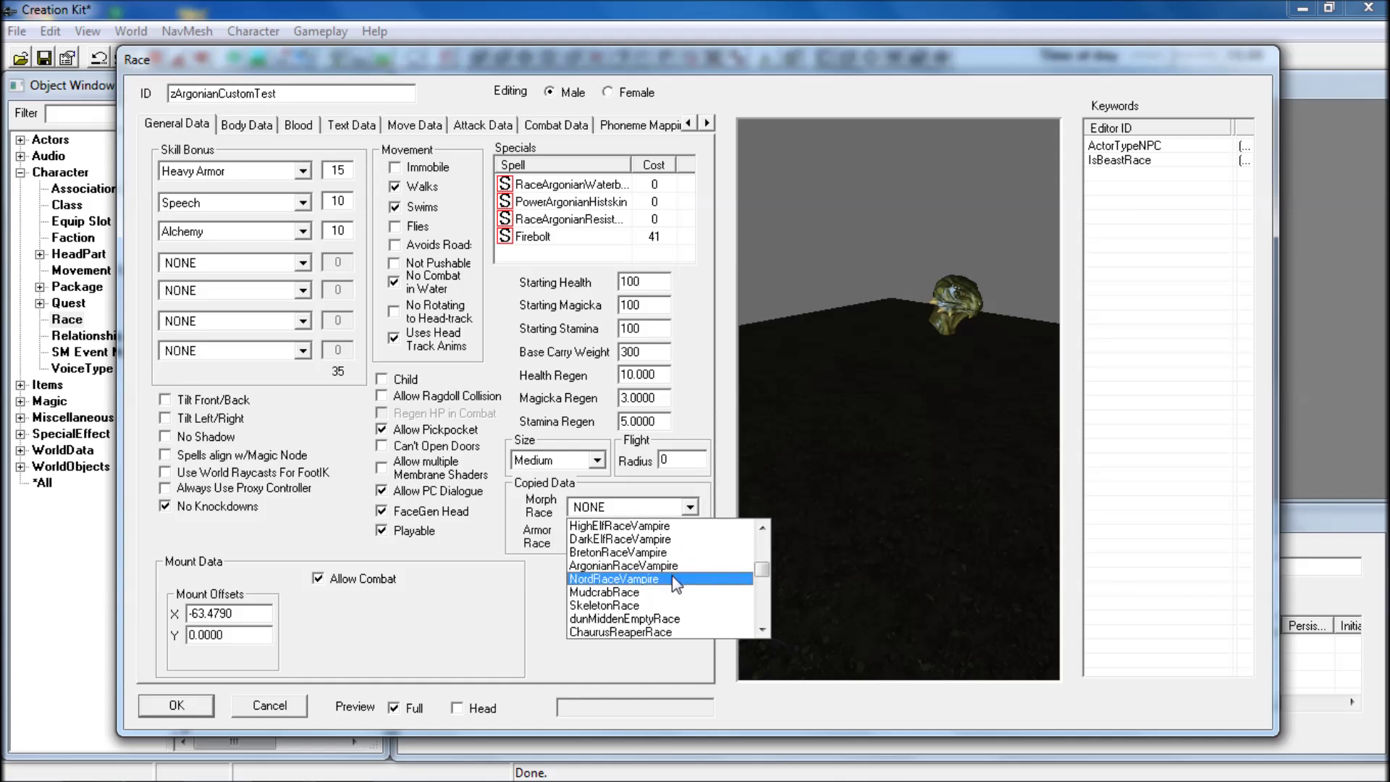
scroll(672, 578, down, 7)
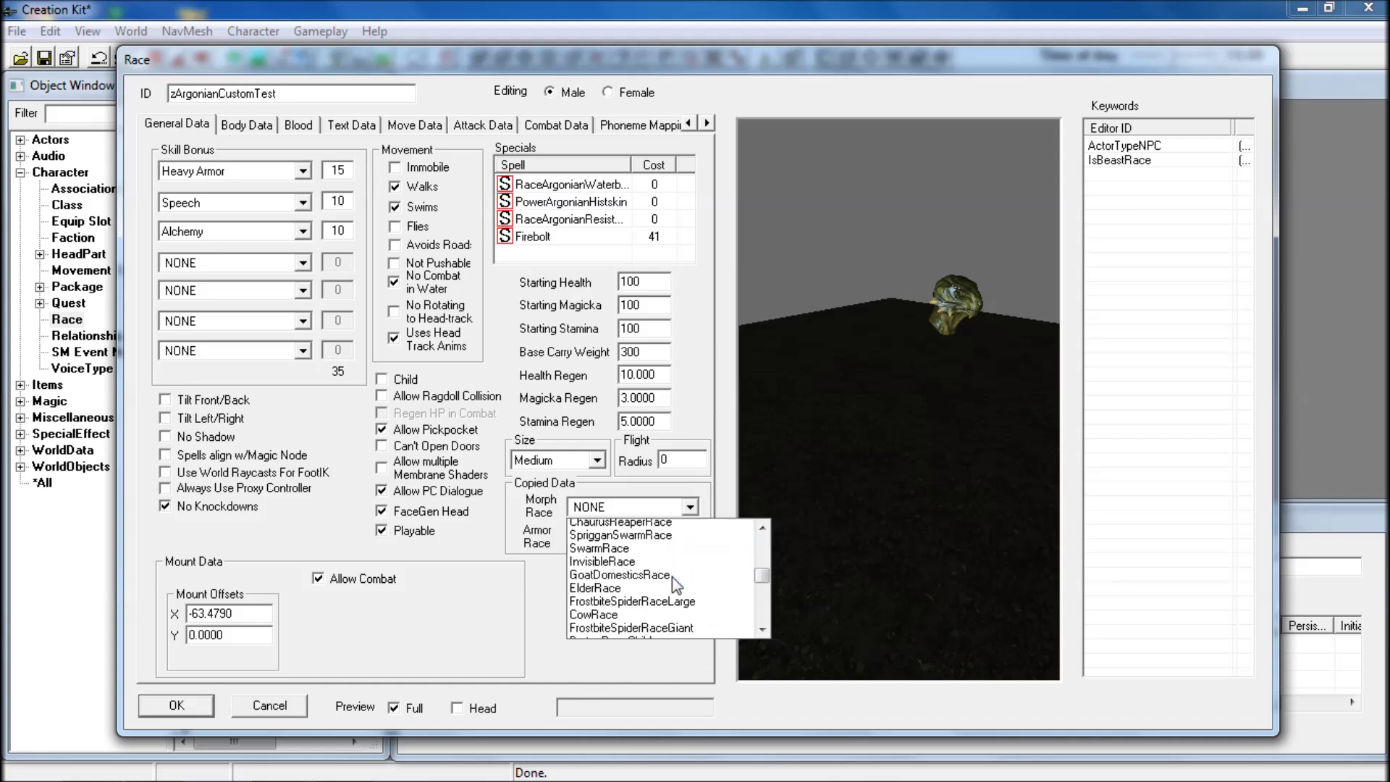
scroll(672, 579, down, 5)
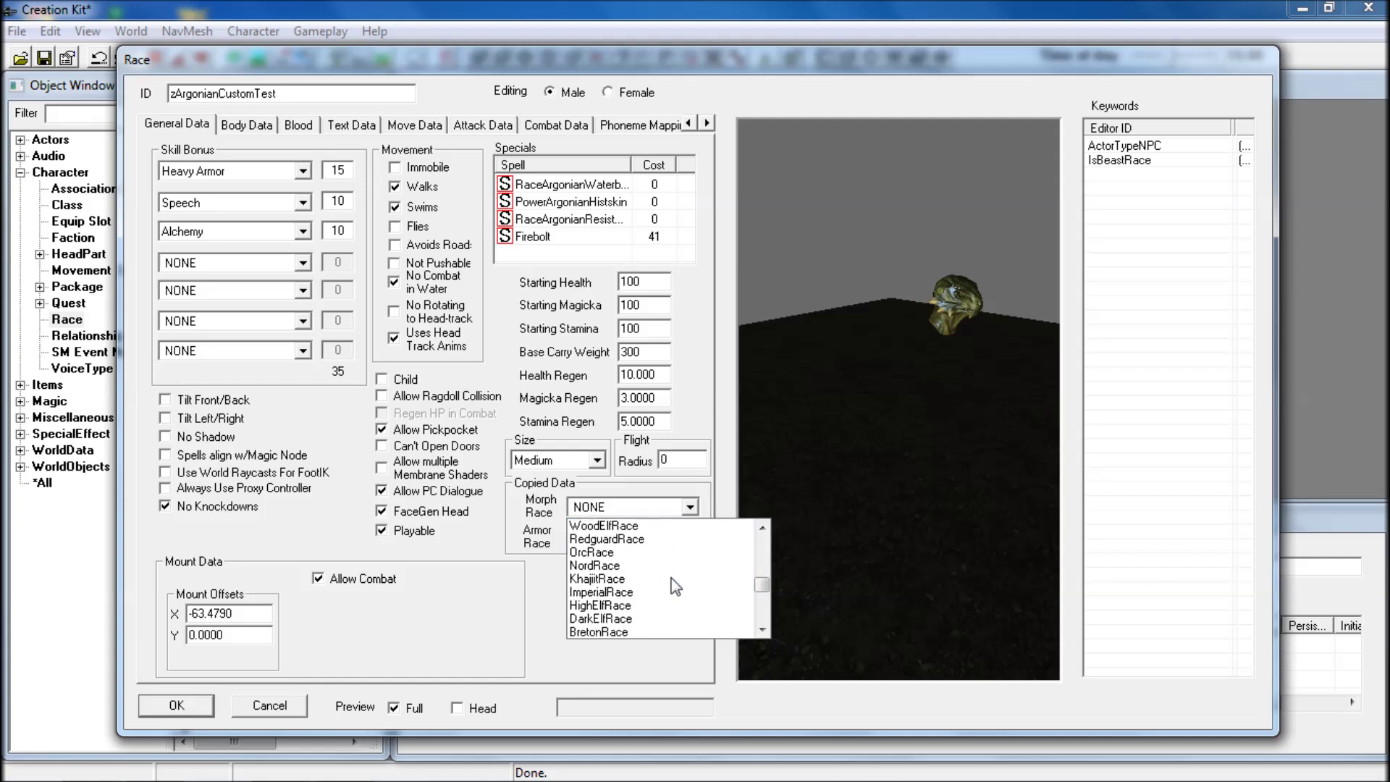
scroll(664, 579, down, 3)
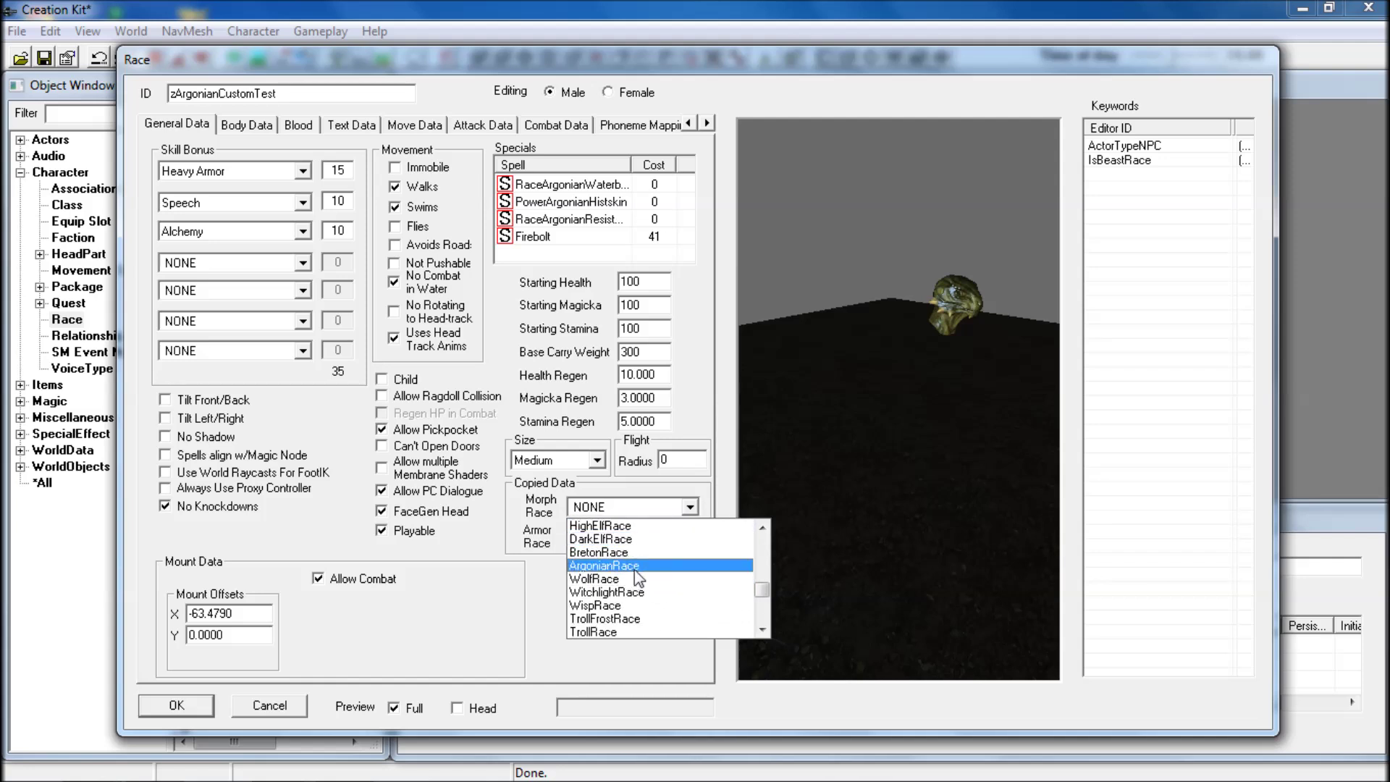
click(634, 569)
- Set the Armor Race in the copied data to ArgonianRace
click(689, 538)
scroll(657, 590, down, 10)
scroll(656, 590, down, 8)
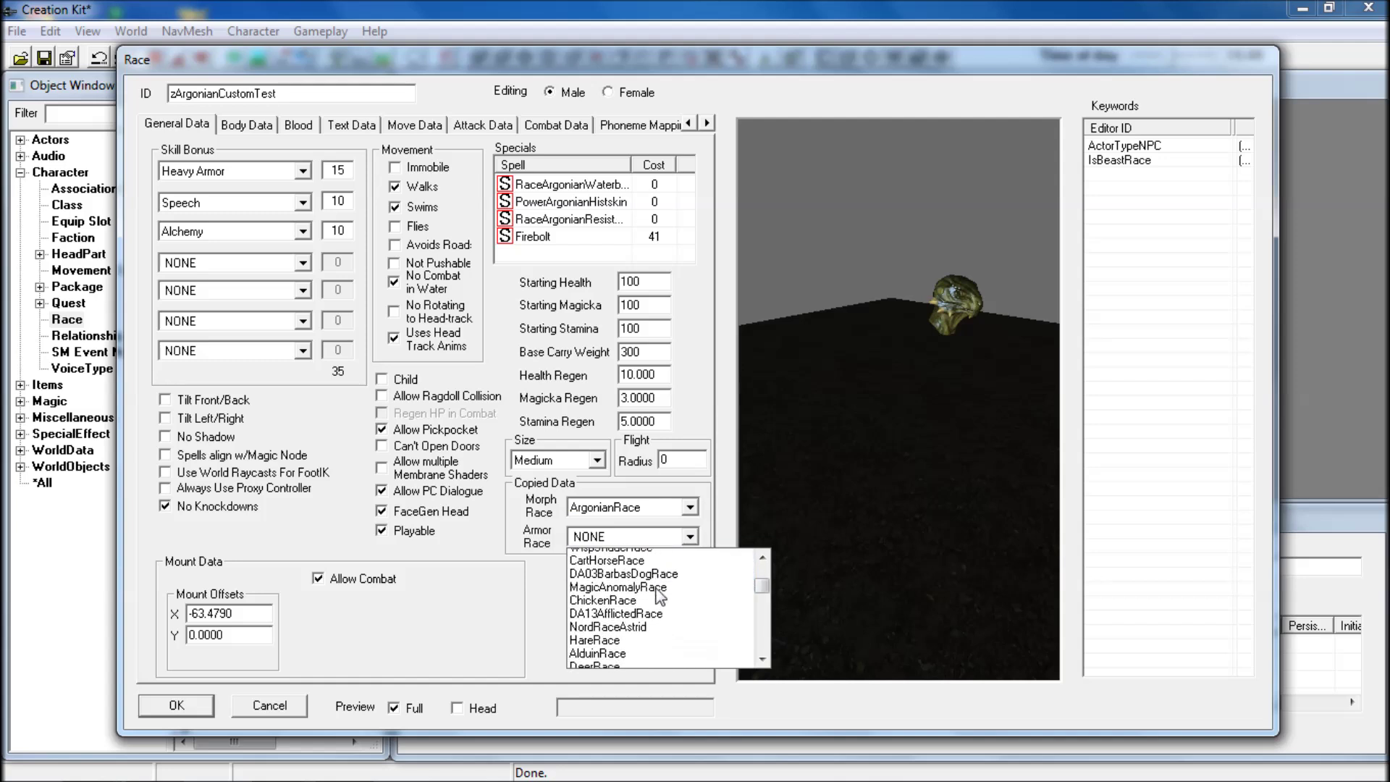
scroll(657, 593, down, 8)
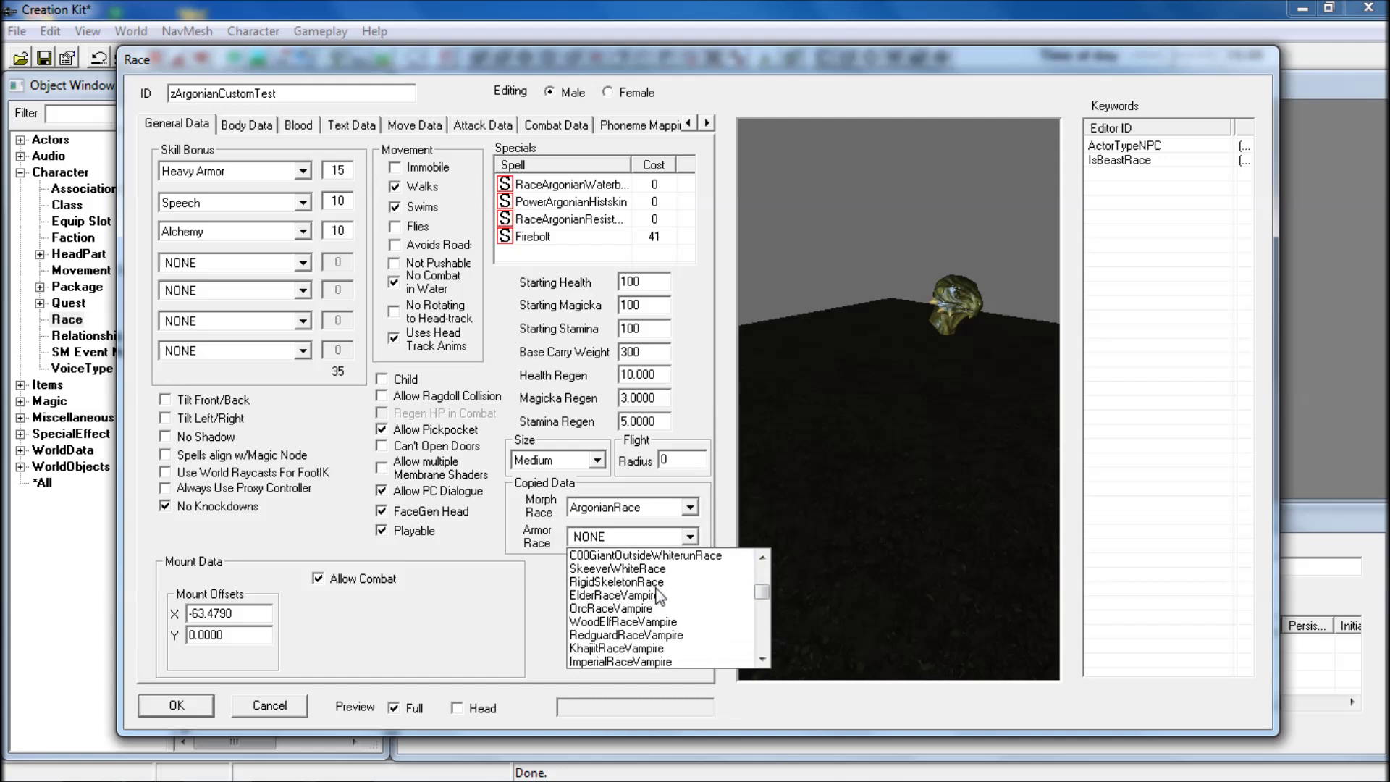
scroll(657, 594, down, 3)
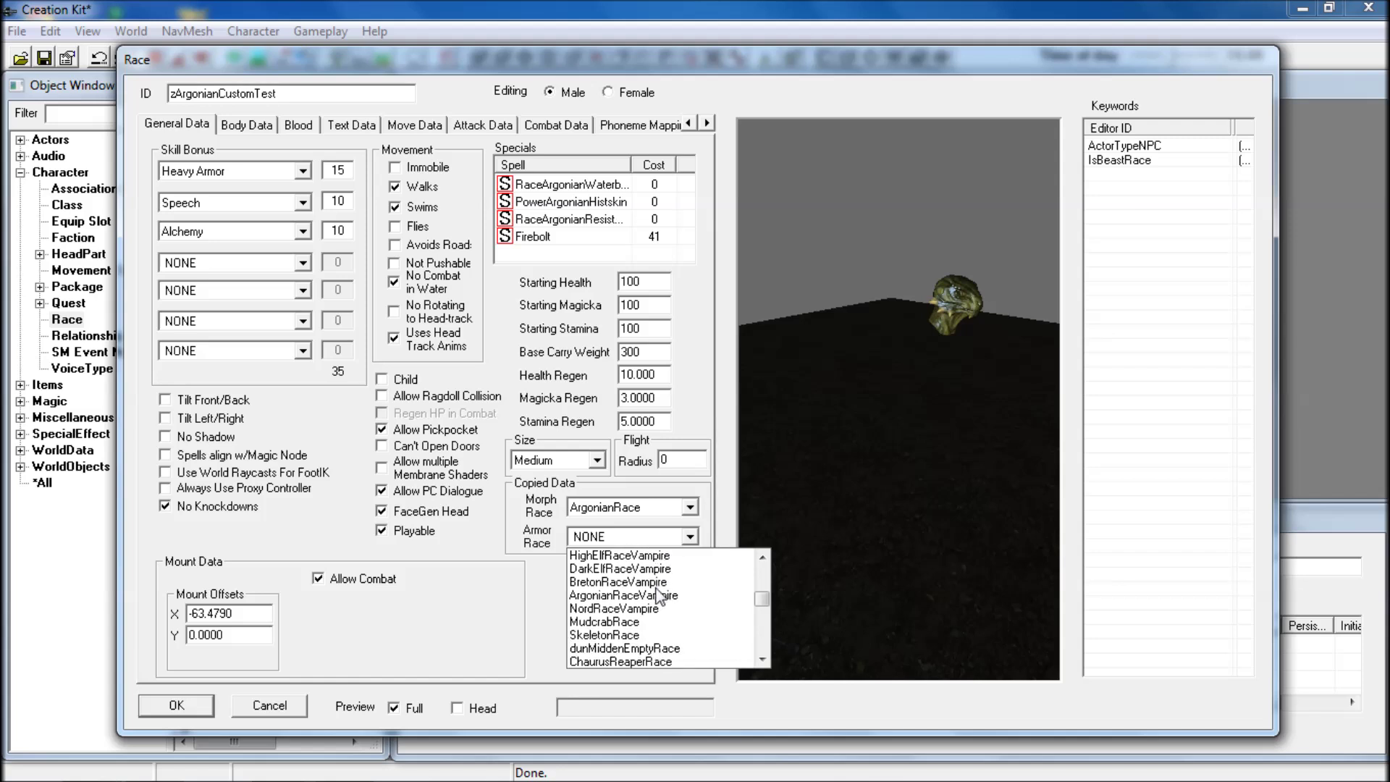
scroll(646, 588, down, 10)
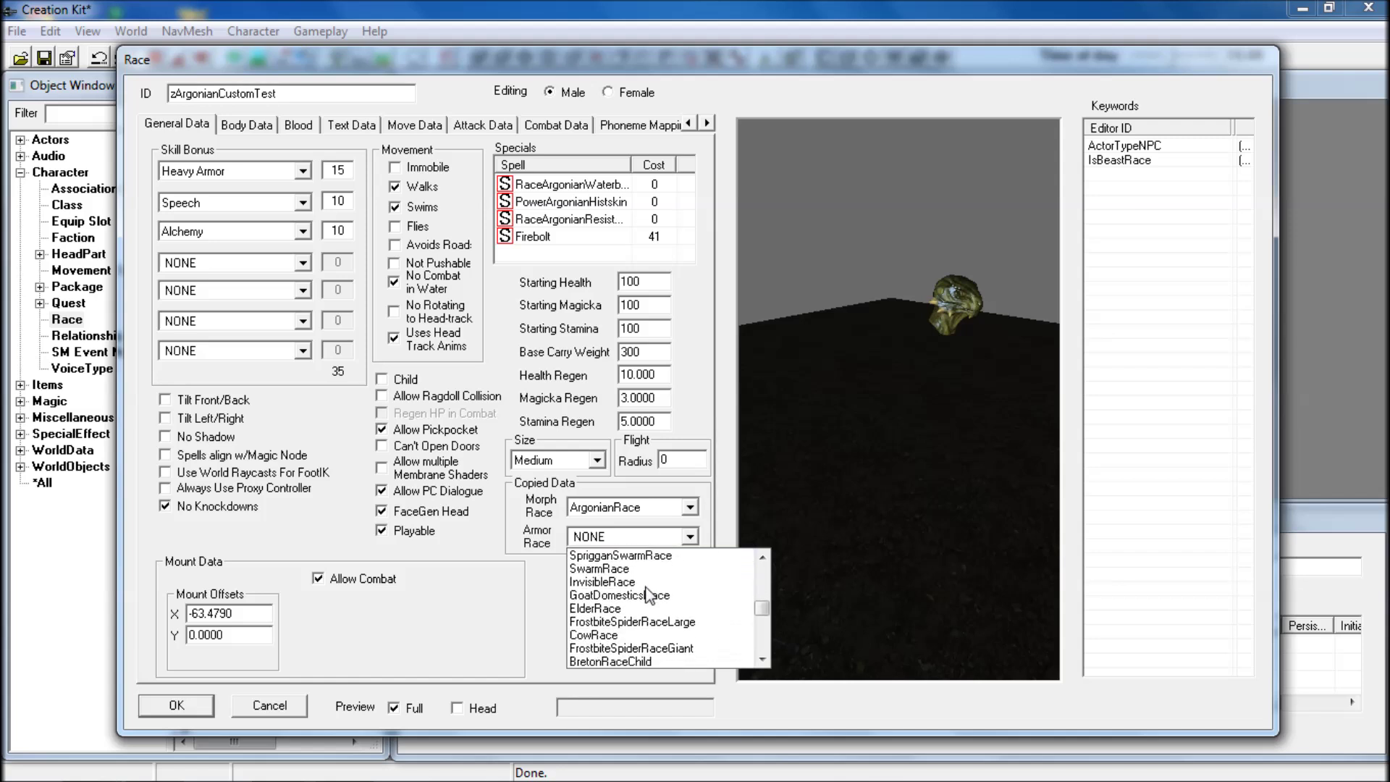
scroll(642, 588, down, 6)
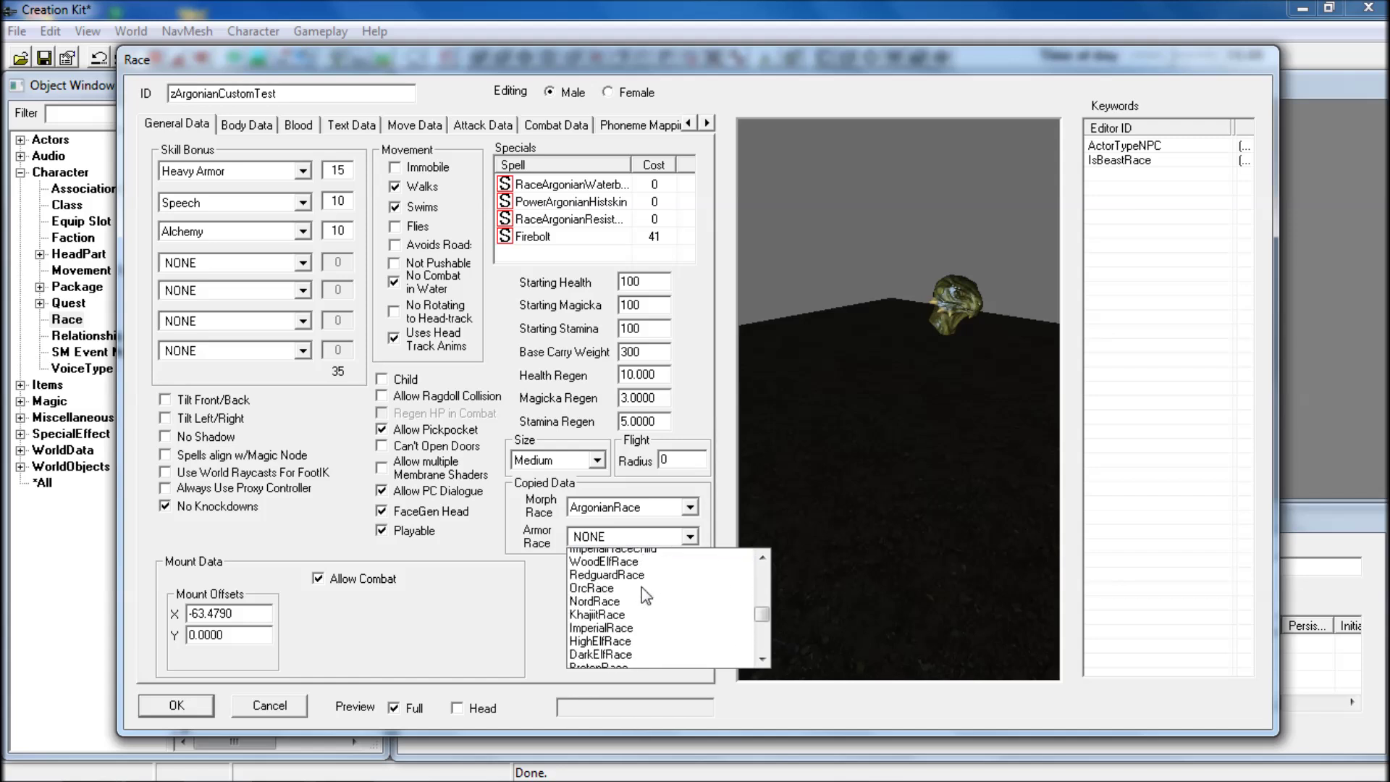
click(627, 600)
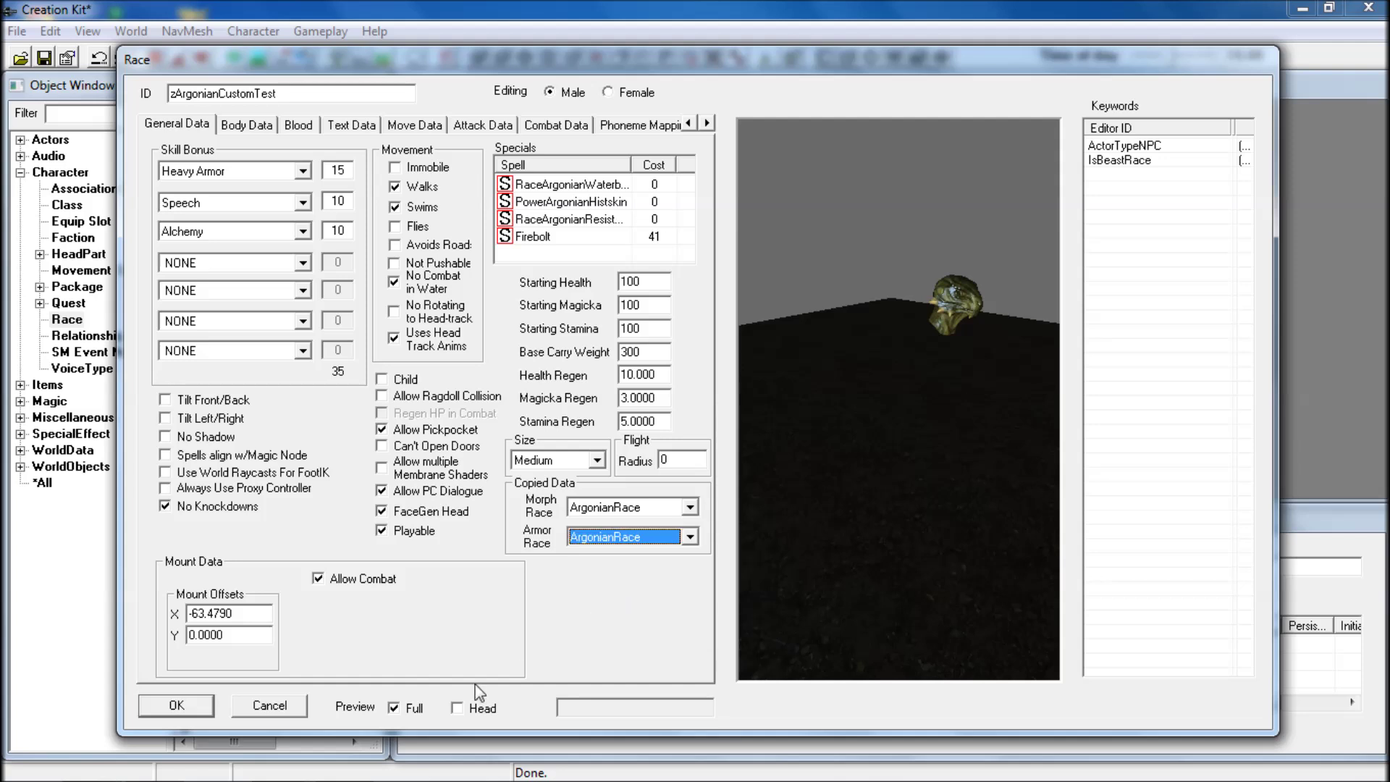
- Reload the race's full preview and inspect the body model from several angles
click(457, 708)
click(393, 708)
click(393, 708)
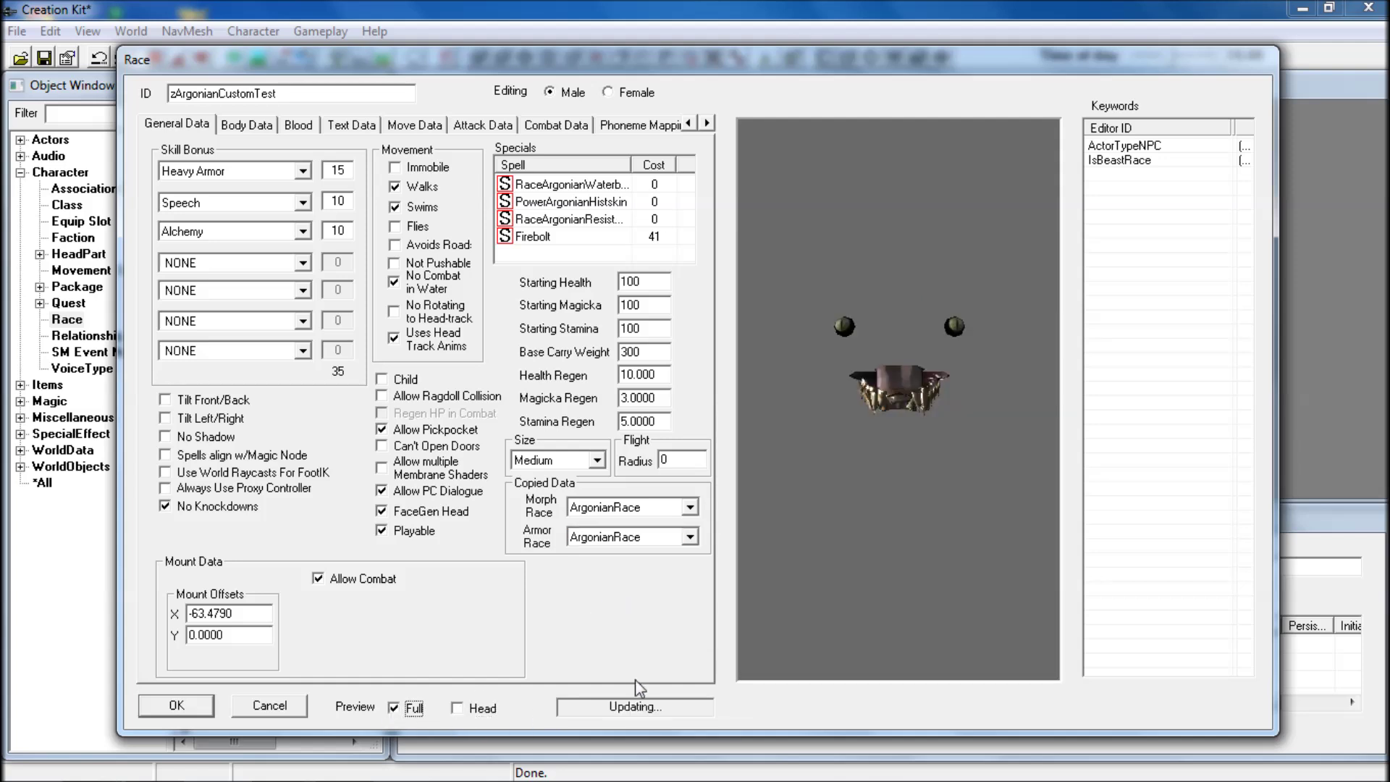
drag(879, 389, 948, 395)
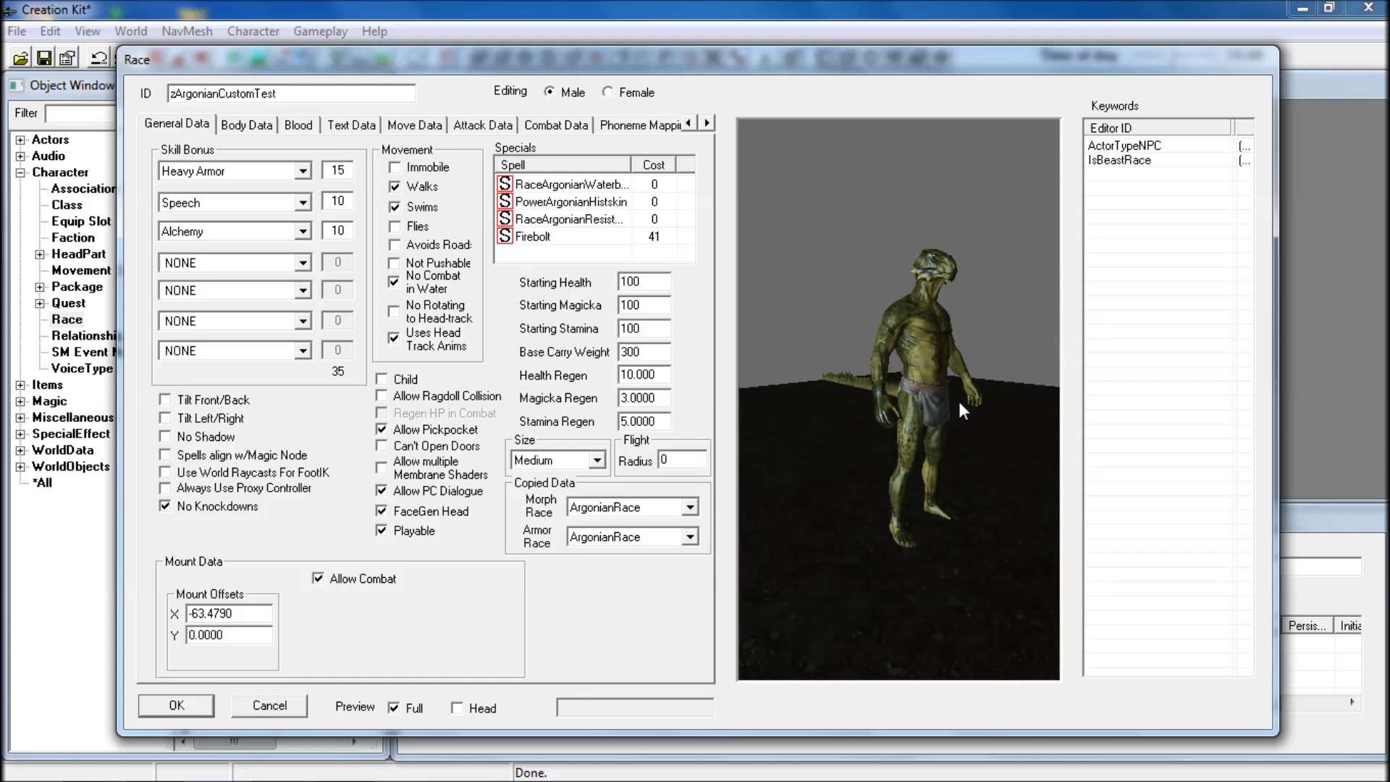
drag(956, 403, 884, 420)
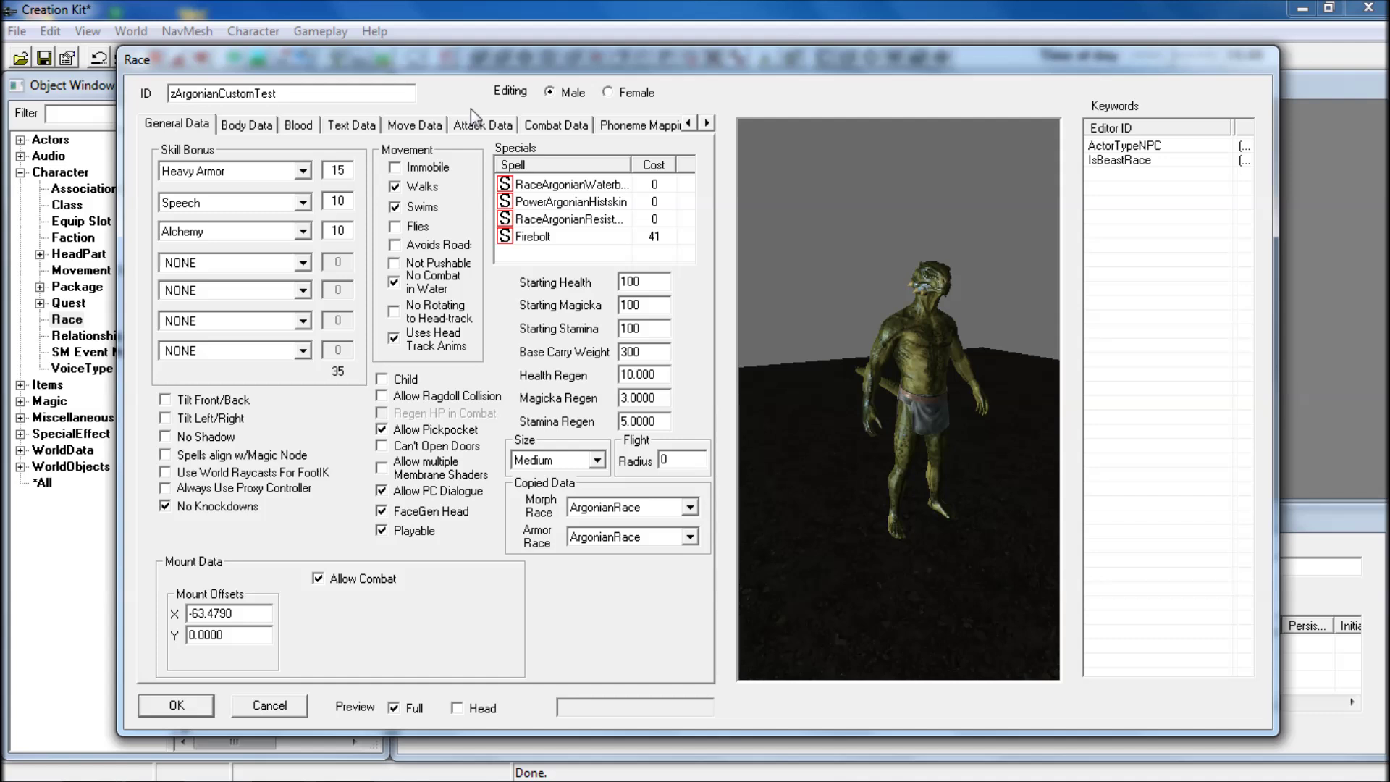
mouse_move(876, 349)
mouse_down()
mouse_move(885, 367)
mouse_move(844, 362)
mouse_move(931, 384)
mouse_move(766, 495)
mouse_move(862, 346)
mouse_up()
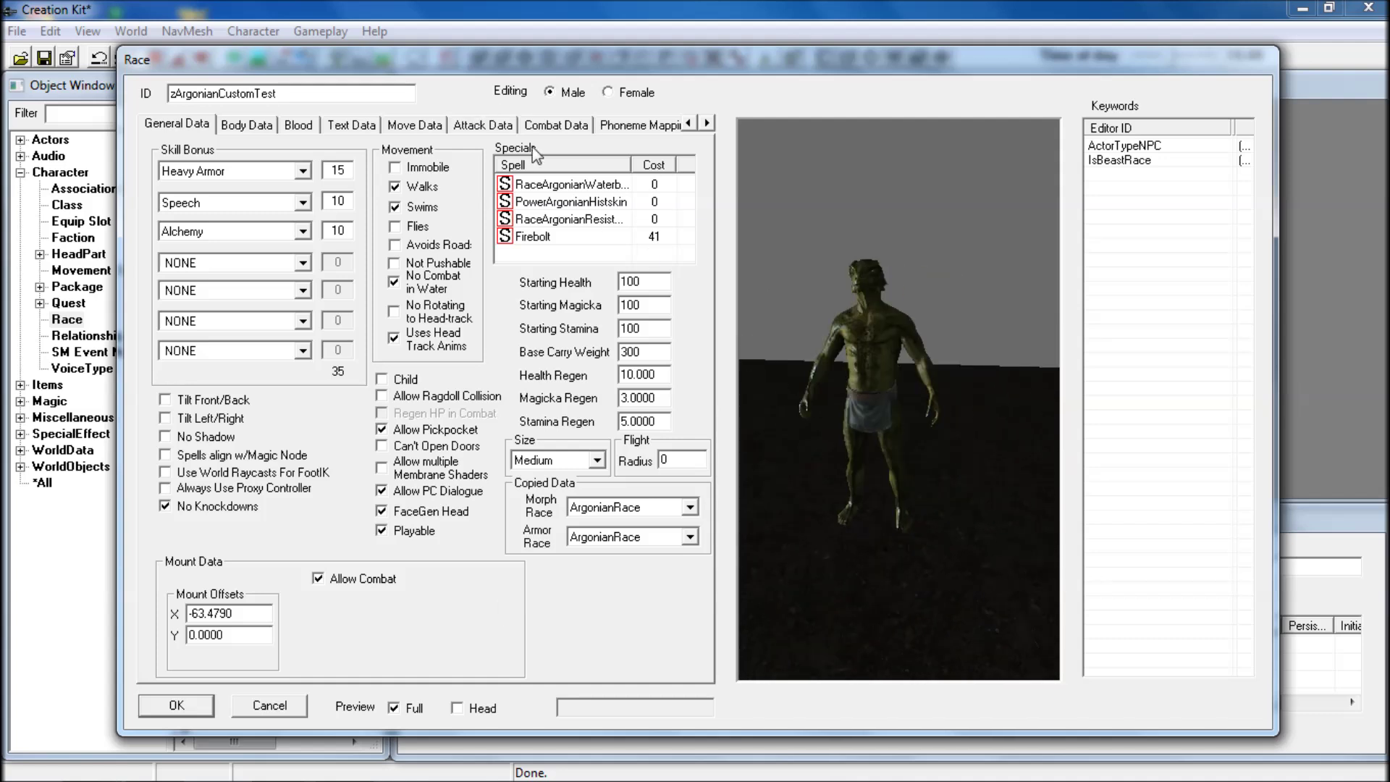
- Examine the race's male body data, highlighting the file name in the Body Texture path
click(258, 124)
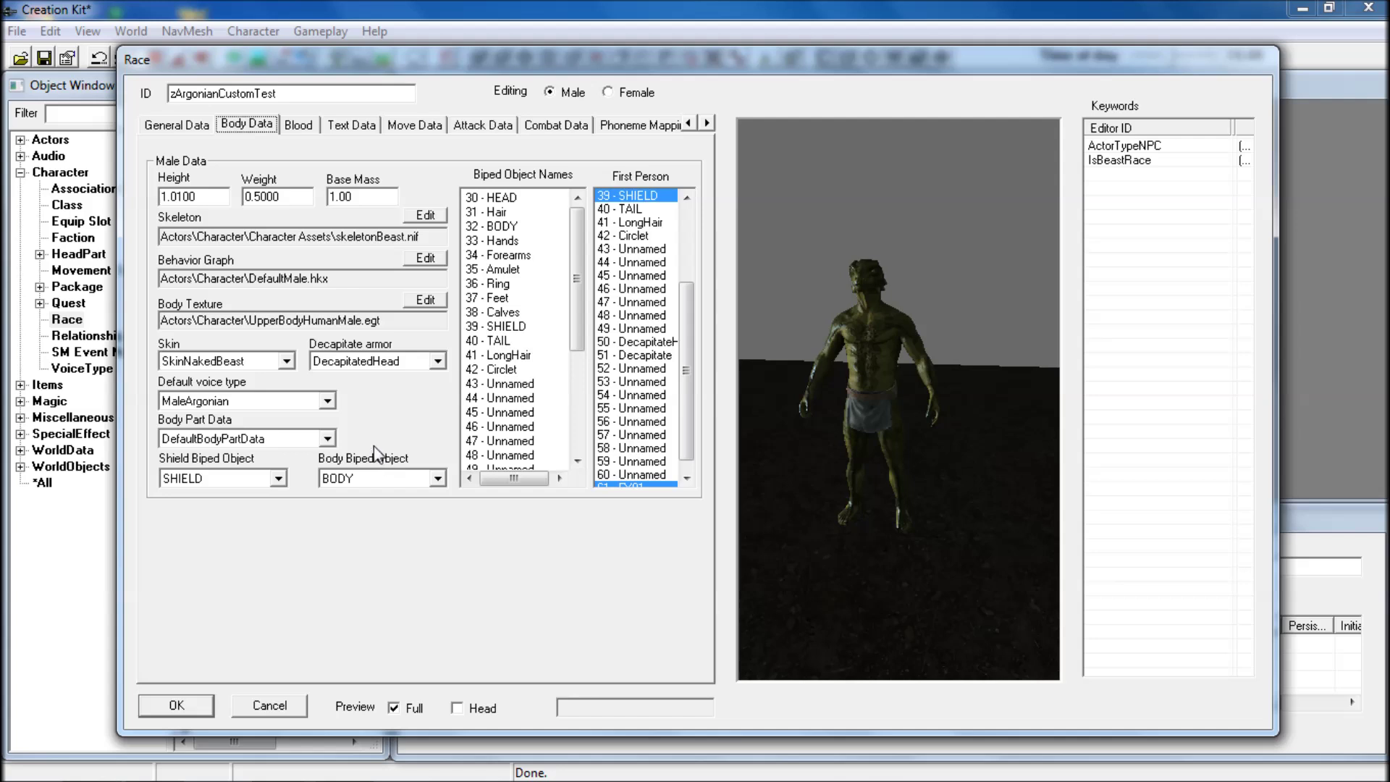
drag(394, 320, 152, 331)
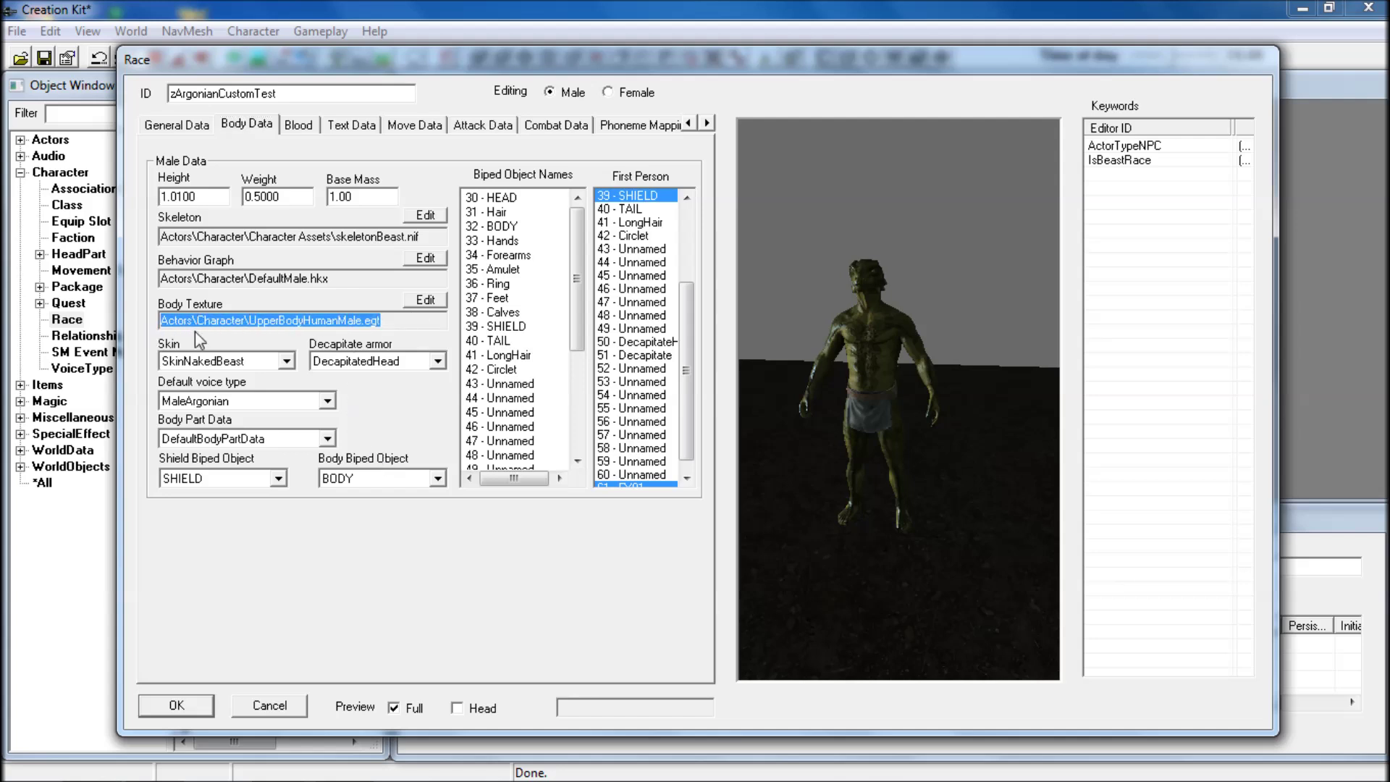
key(End)
key(shift+Left)
key(shift+Left)
key(shift+Left)
key(shift+Left)
key(shift+Left)
key(shift+Left)
key(shift+Left)
key(shift+Left)
key(shift+Left)
key(shift+Left)
key(shift+Left)
key(shift+Left)
key(shift+Left)
key(shift+Left)
key(shift+Left)
key(shift+Left)
key(shift+Left)
key(shift+Left)
key(shift+Left)
key(shift+Left)
key(shift+Left)
key(End)
key(Left)
key(Left)
key(Left)
key(Left)
key(Left)
key(Left)
key(shift+Left)
key(shift+Left)
key(shift+Left)
key(shift+Left)
key(shift+Left)
key(shift+Left)
key(shift+Left)
key(shift+Left)
key(shift+Left)
key(shift+Left)
key(shift+Left)
key(shift+Left)
key(shift+Left)
key(shift+Left)
key(shift+Left)
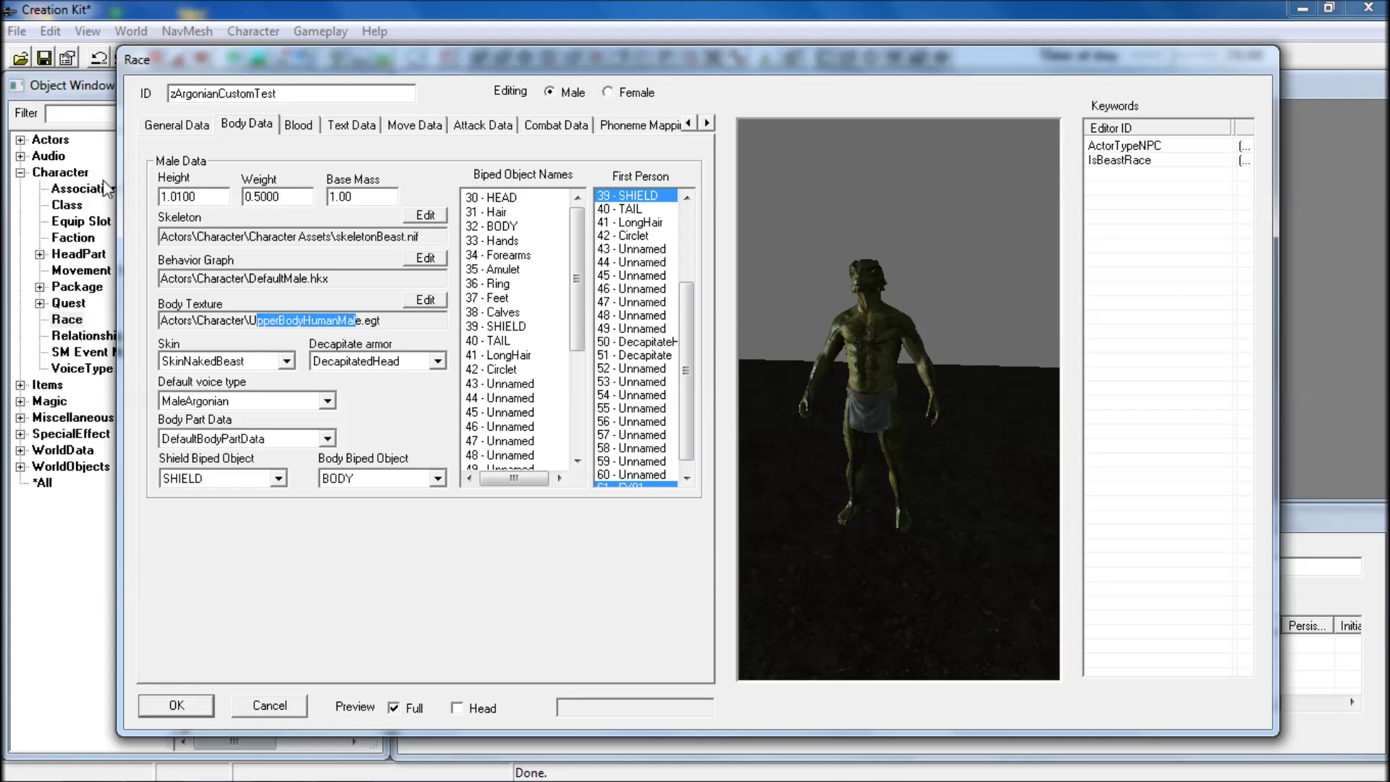
click(80, 113)
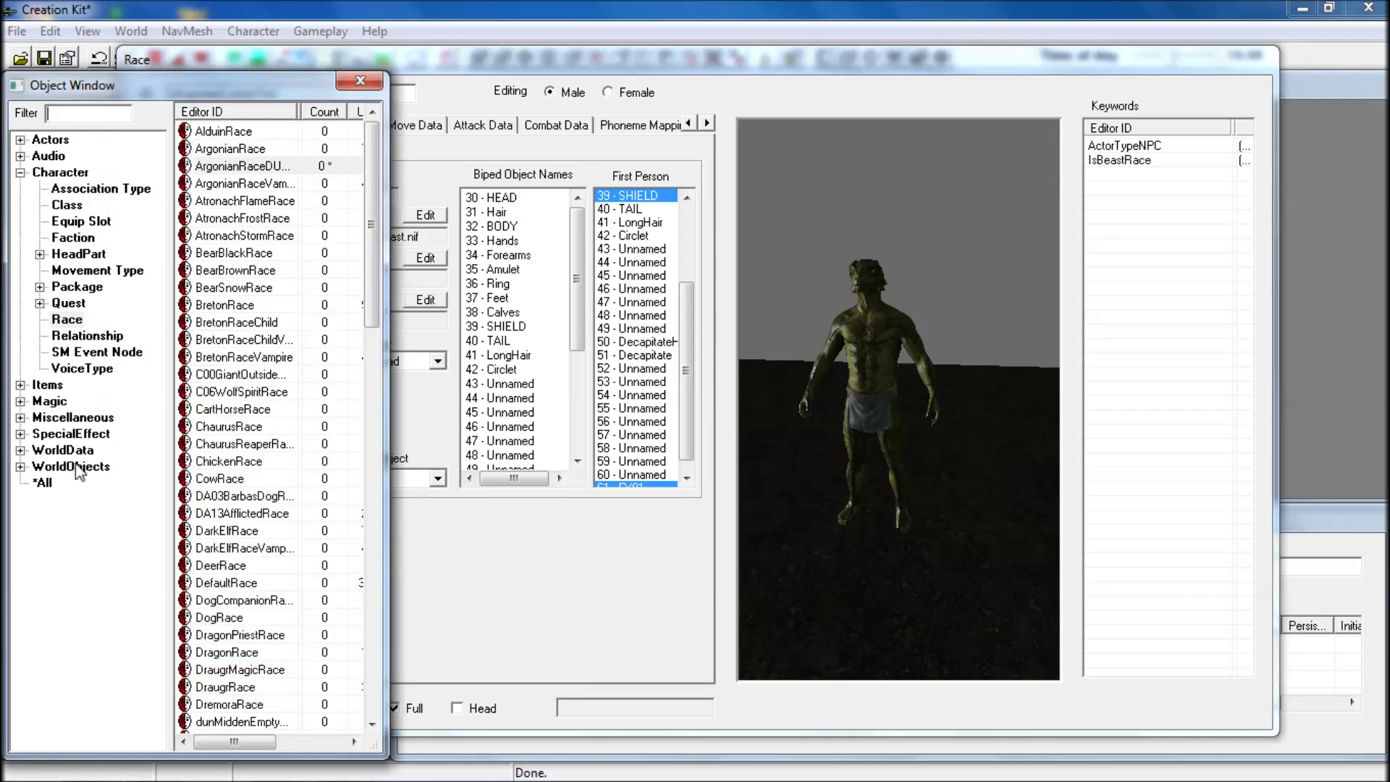
click(444, 146)
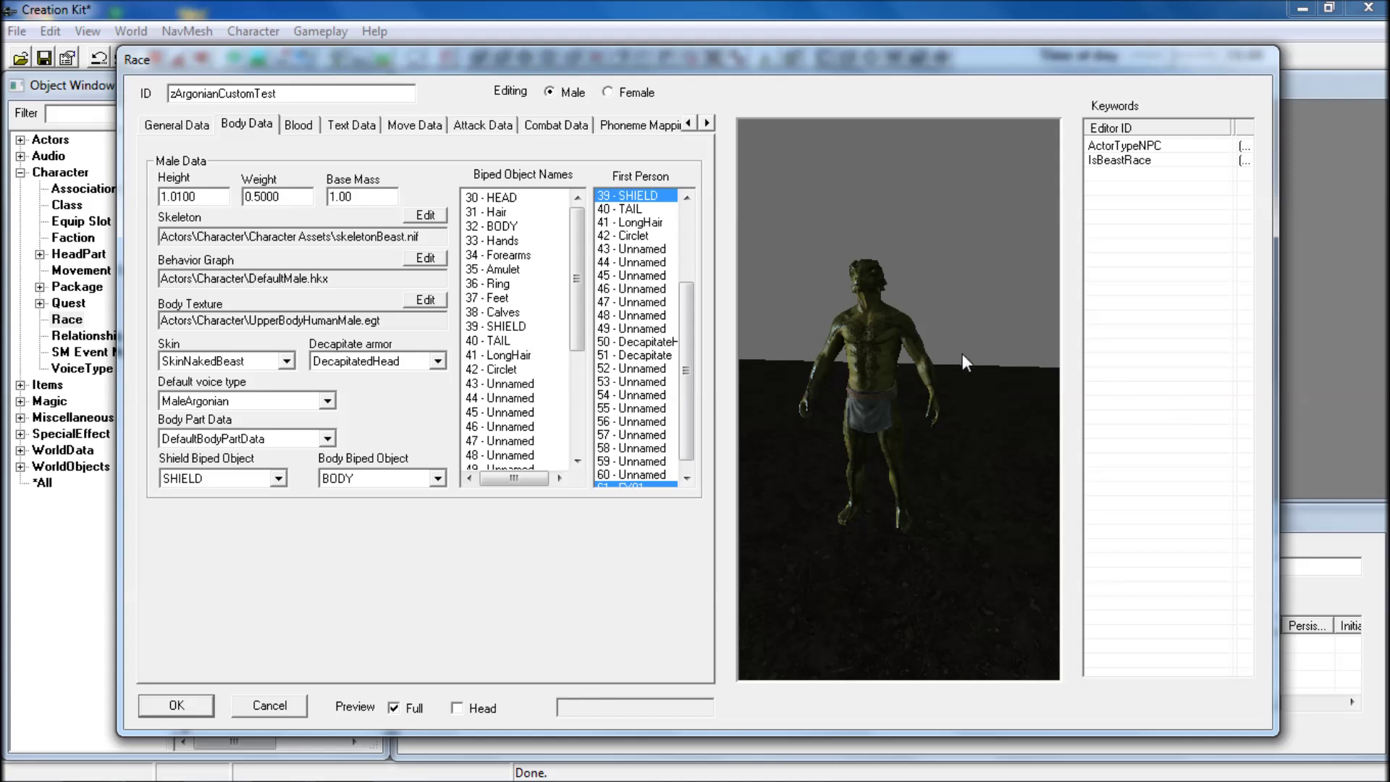
- Rename the race Test Argonian and replace its description with "This was super easy to make."
click(298, 126)
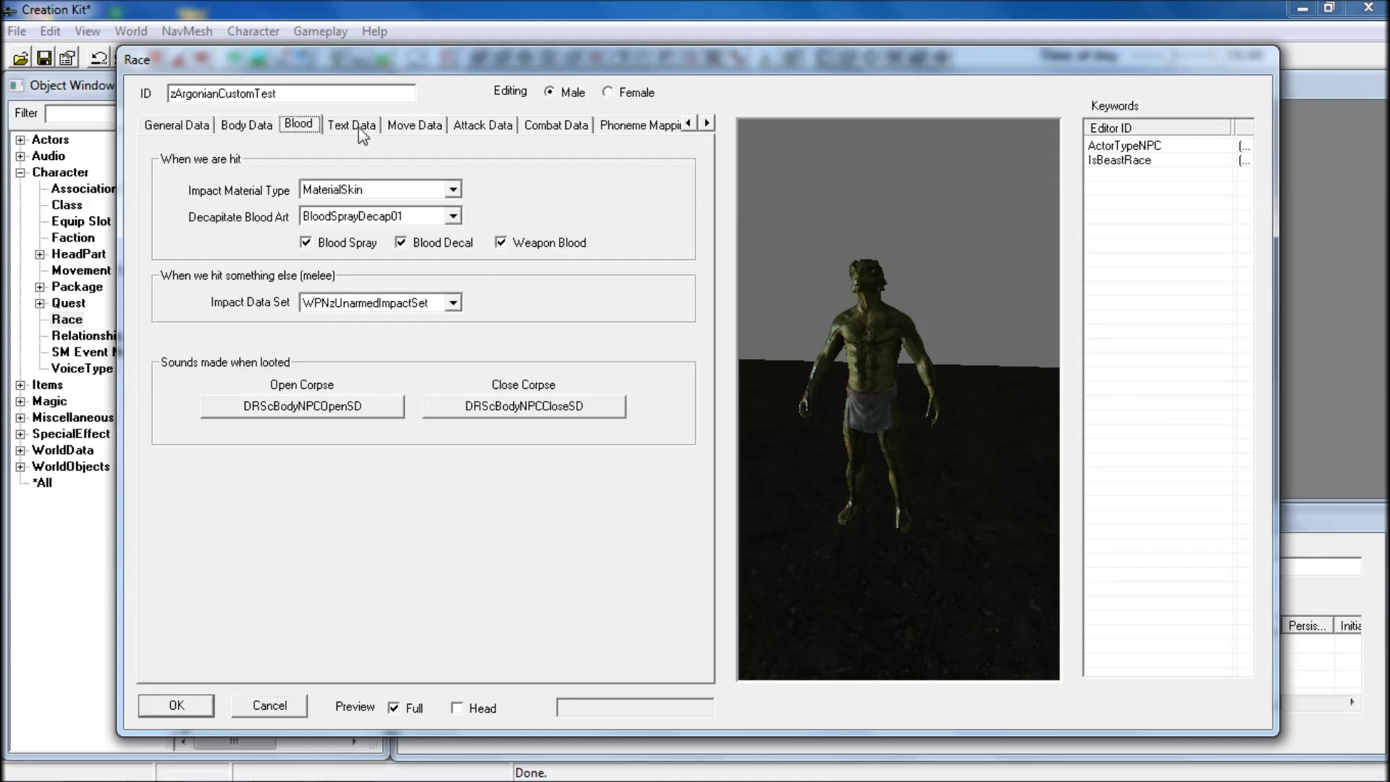
click(358, 127)
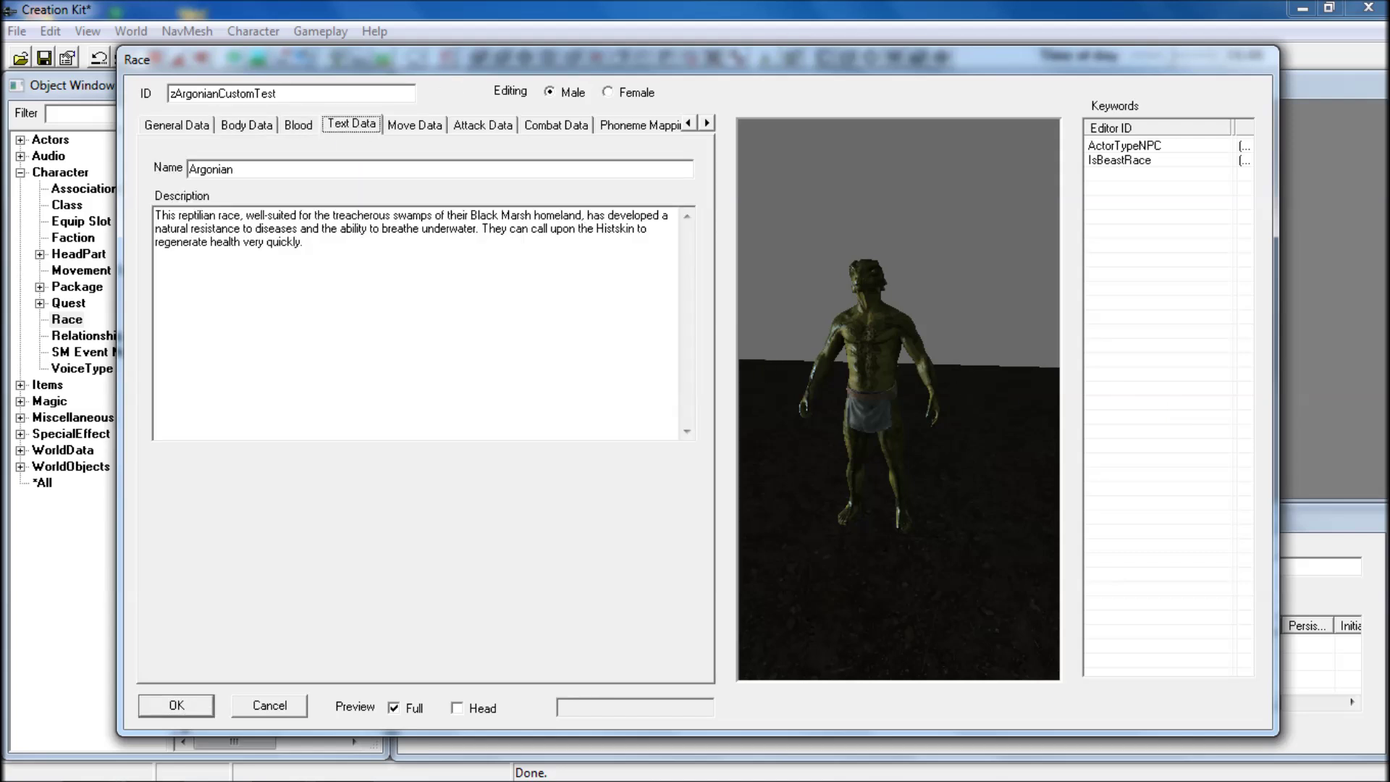
click(1012, 453)
drag(849, 358, 889, 365)
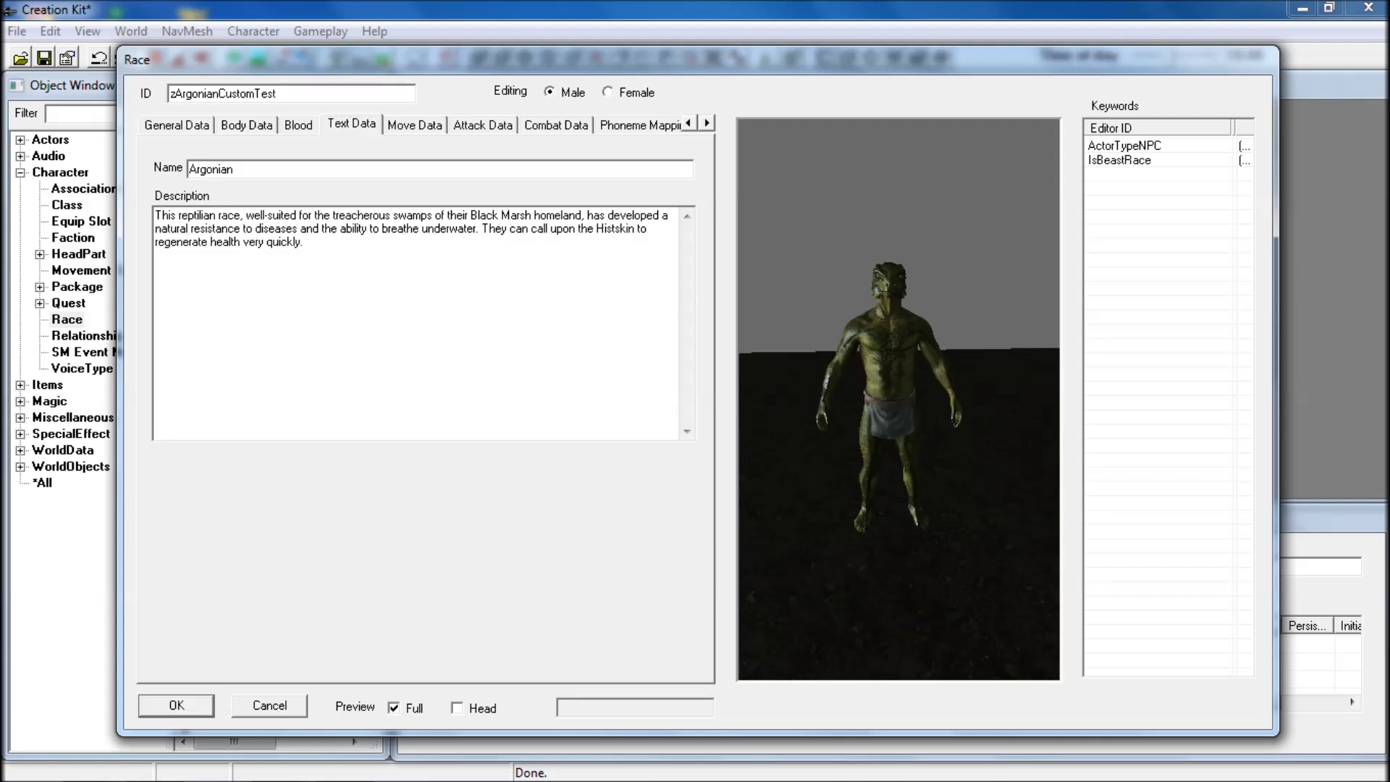
drag(303, 242, 155, 215)
key(shift+Tab)
key(BackSpace)
text(Test Argonian)
key(Tab)
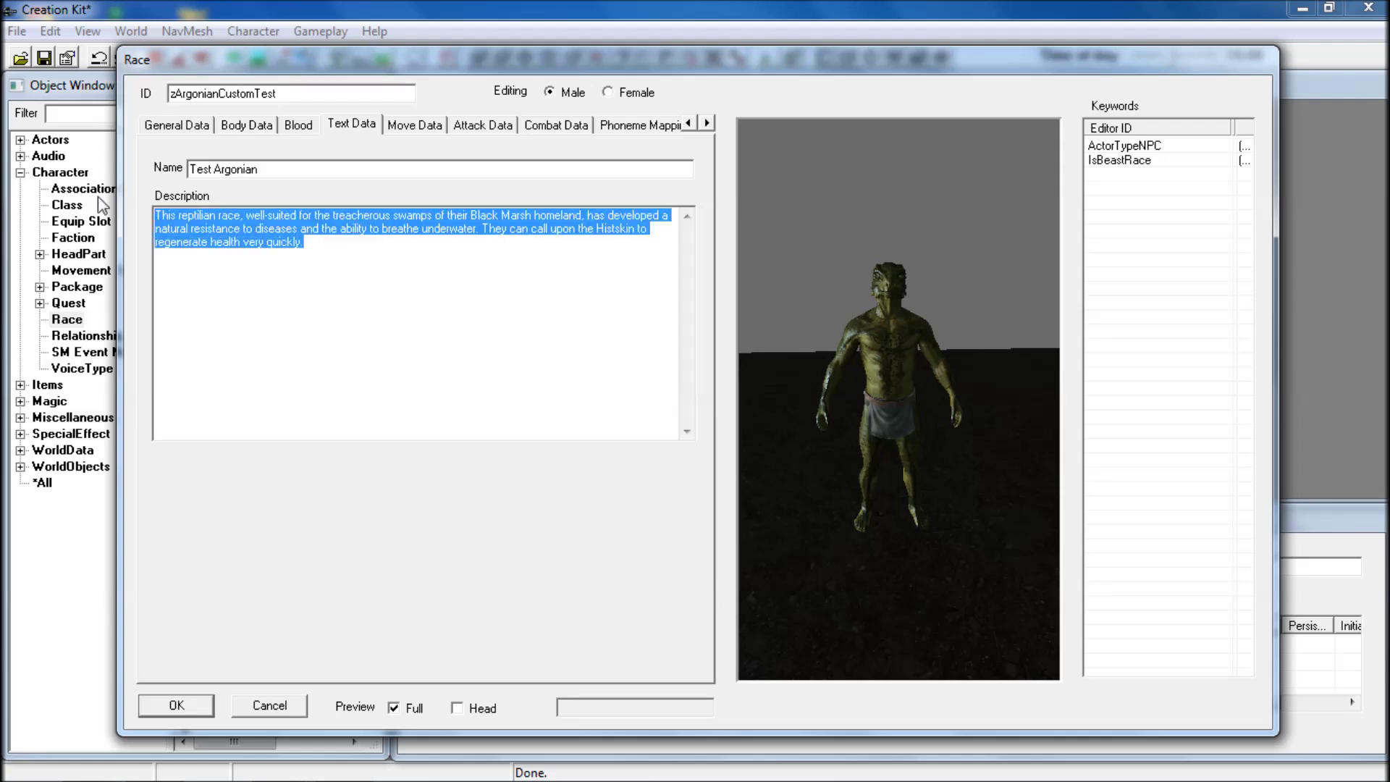
key(Delete)
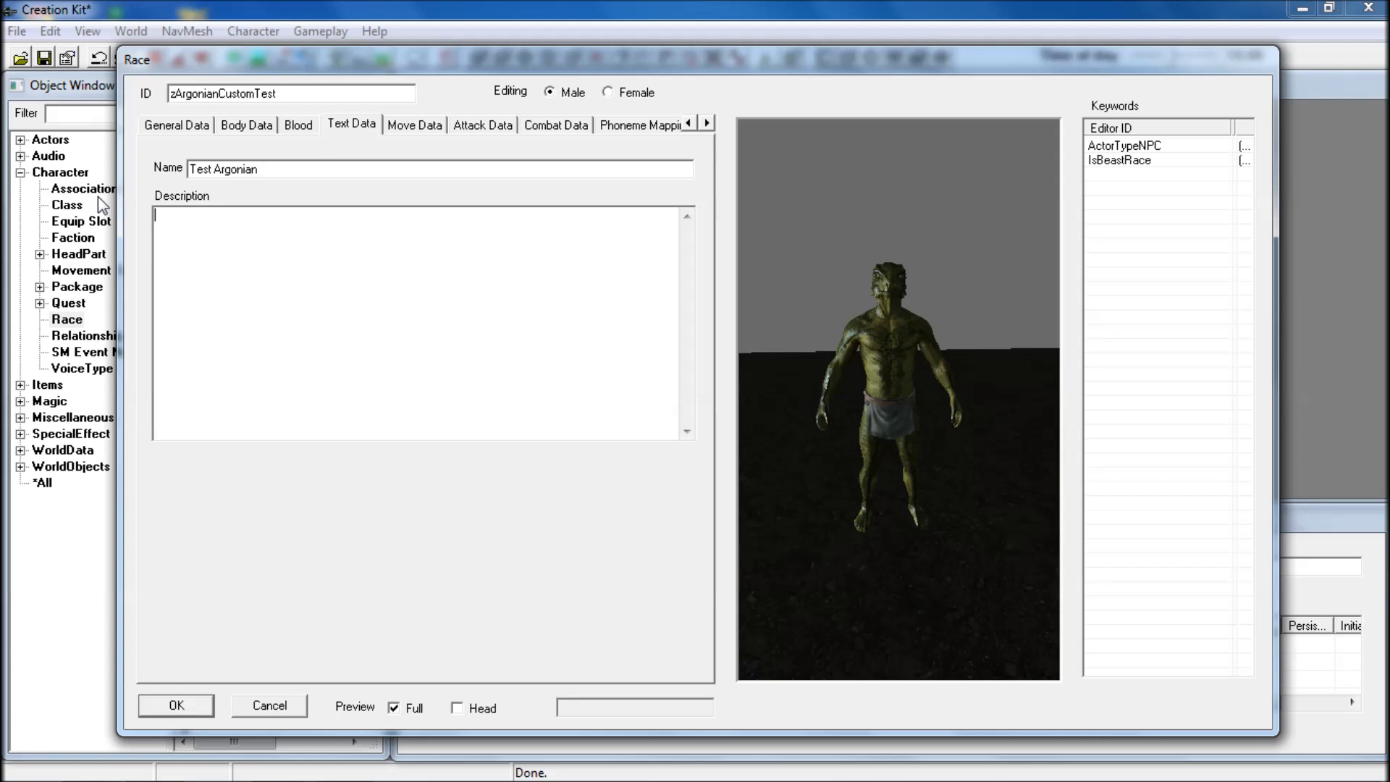
text(This was super easy to make.)
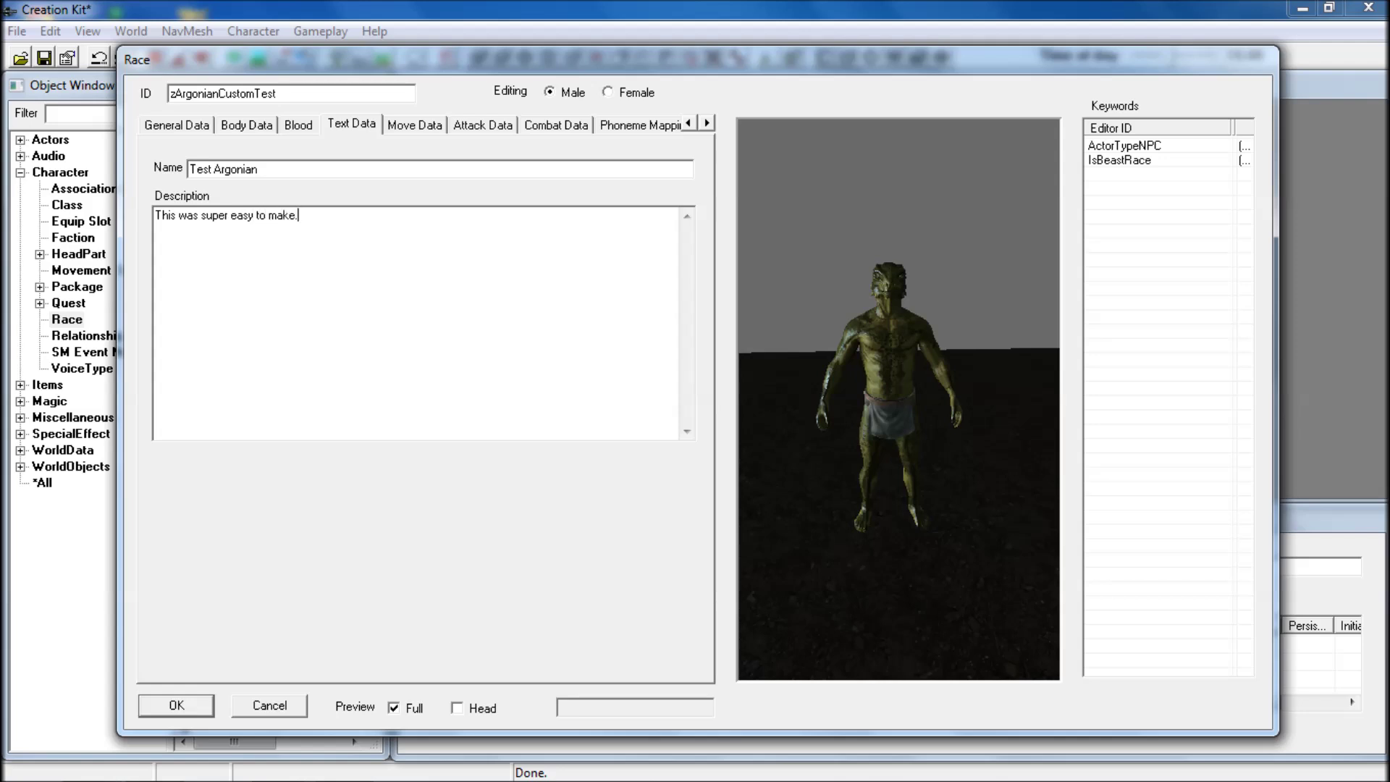
- Review the race's movement, attack, combat, phoneme mapping and face data settings
click(403, 129)
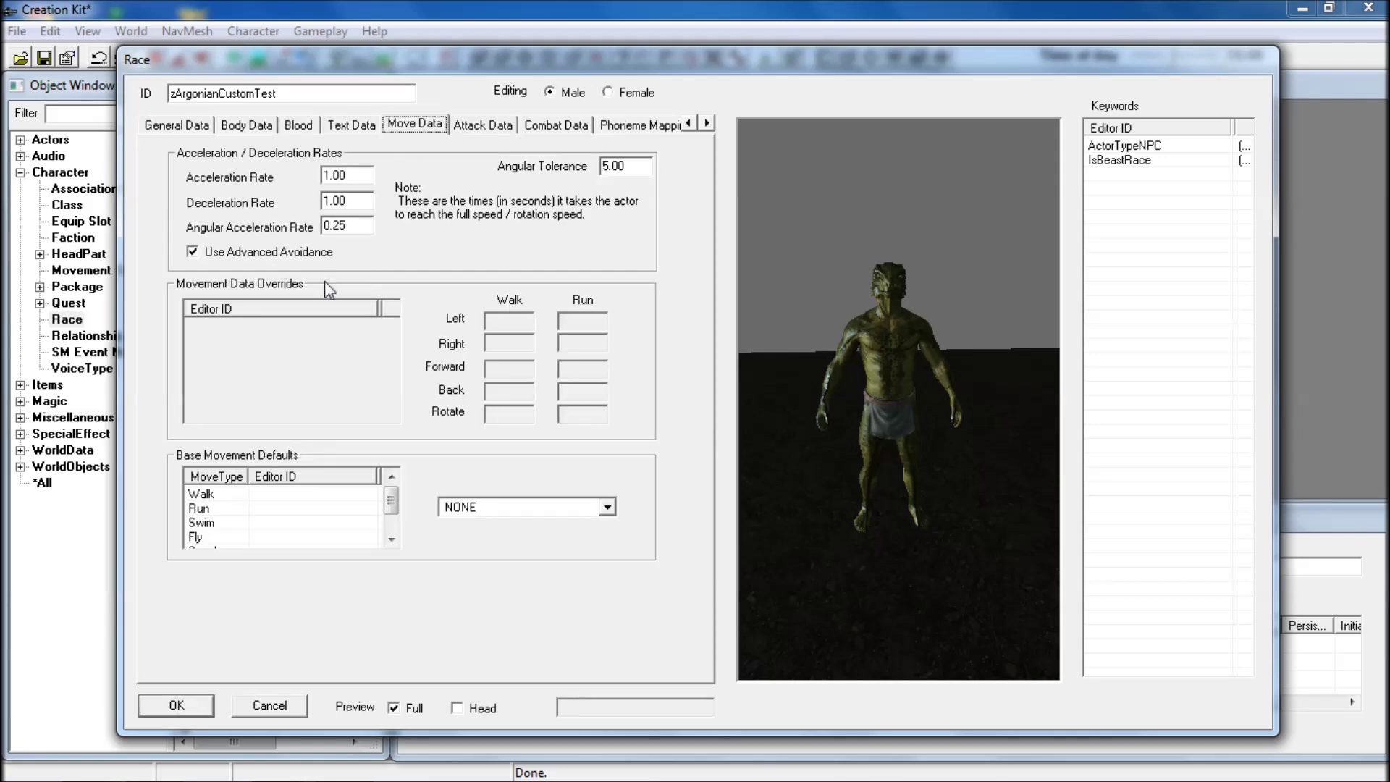
click(471, 129)
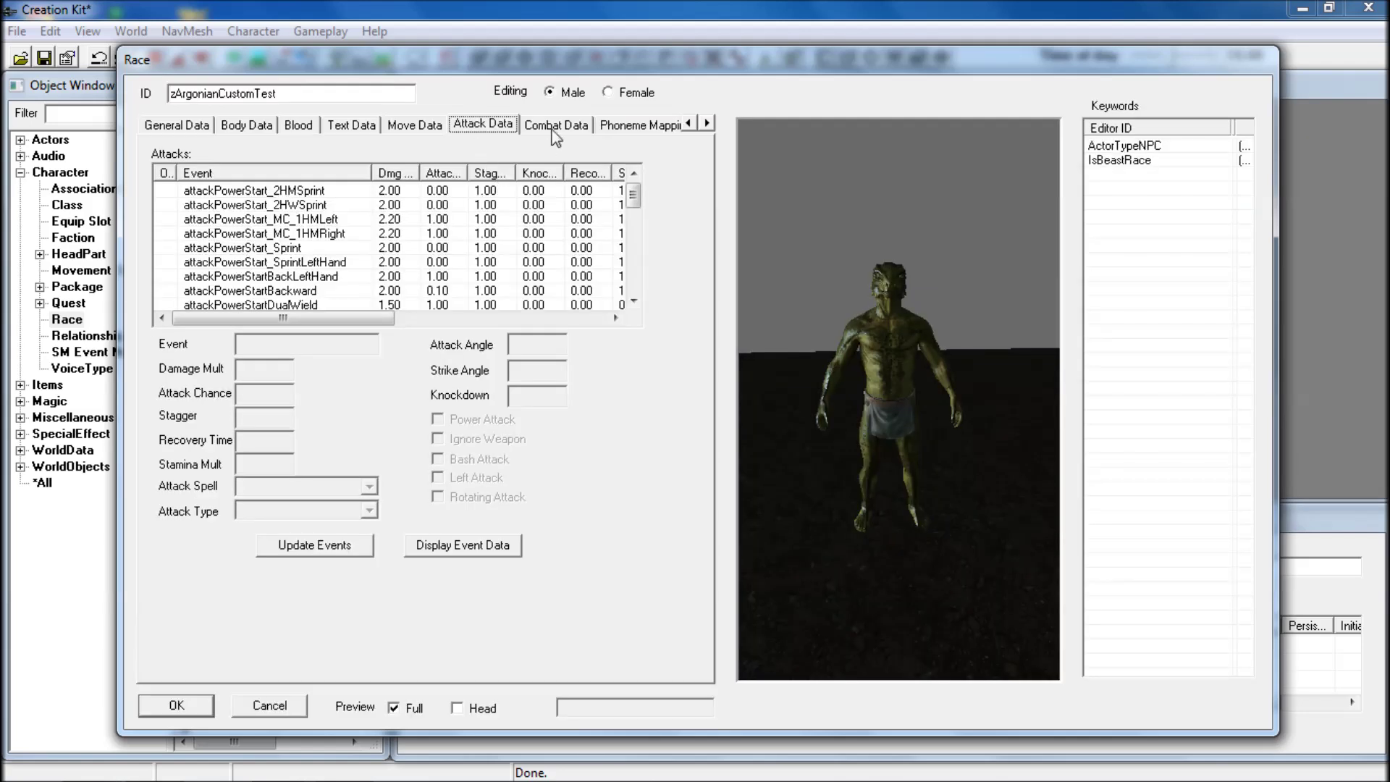
click(553, 128)
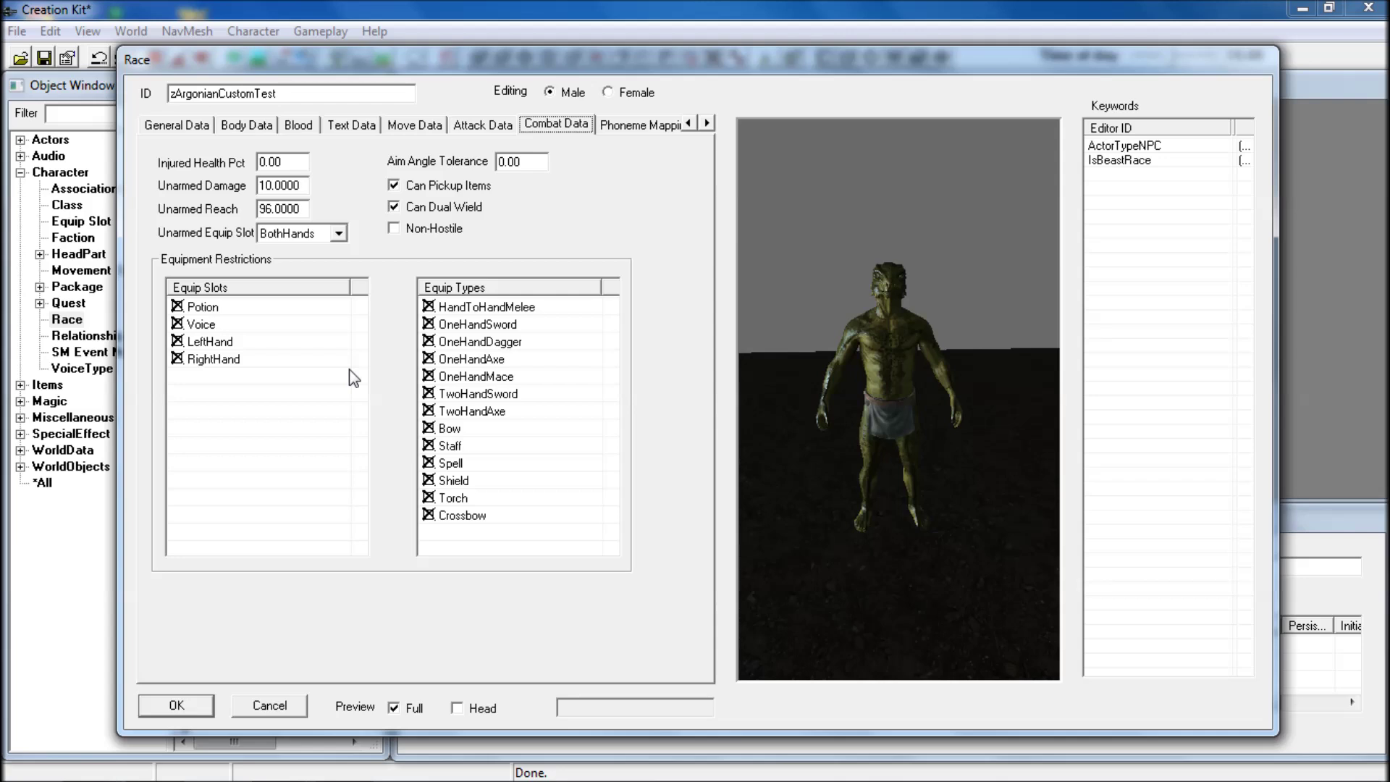
click(648, 129)
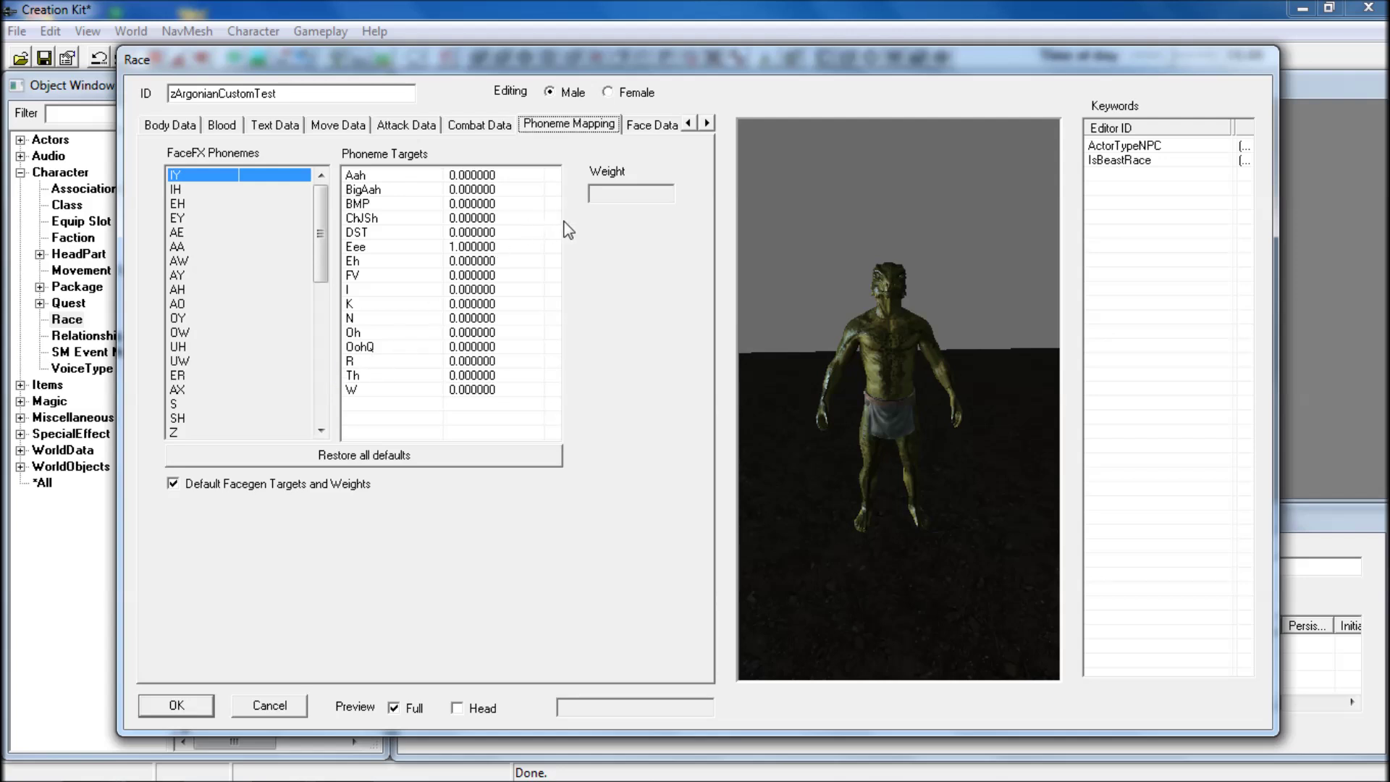
click(655, 131)
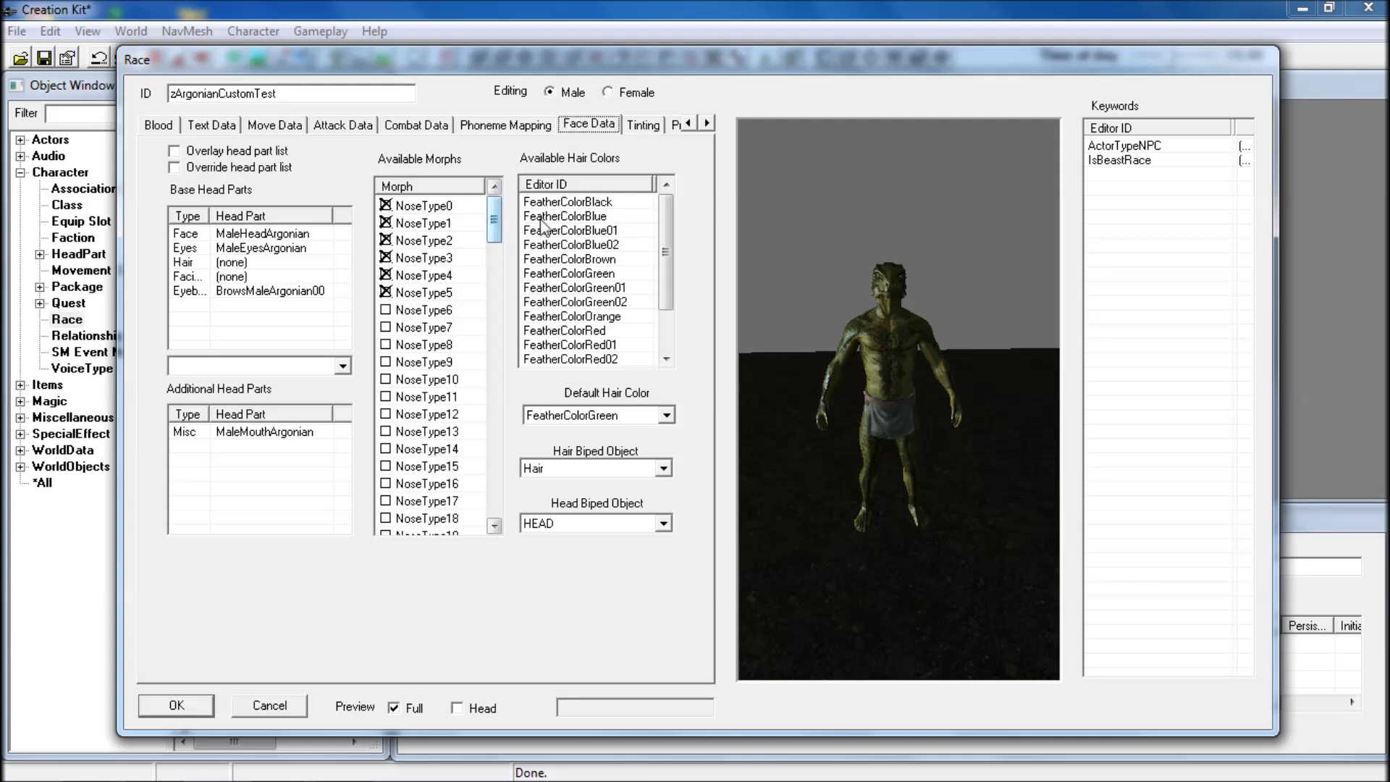
click(706, 126)
click(706, 126)
click(689, 124)
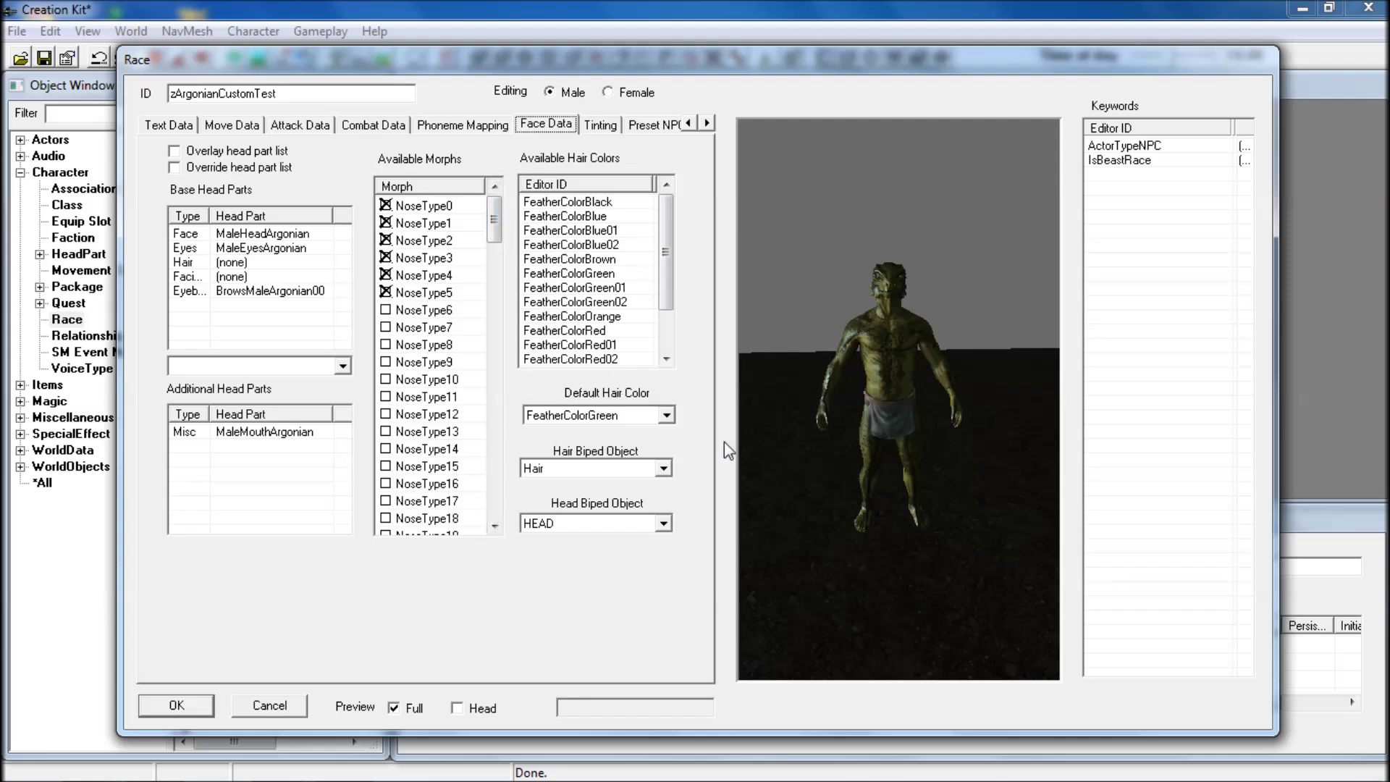
middle_drag(911, 356, 970, 384)
scroll(937, 394, up, 1)
scroll(938, 391, down, 1)
right_click(933, 380)
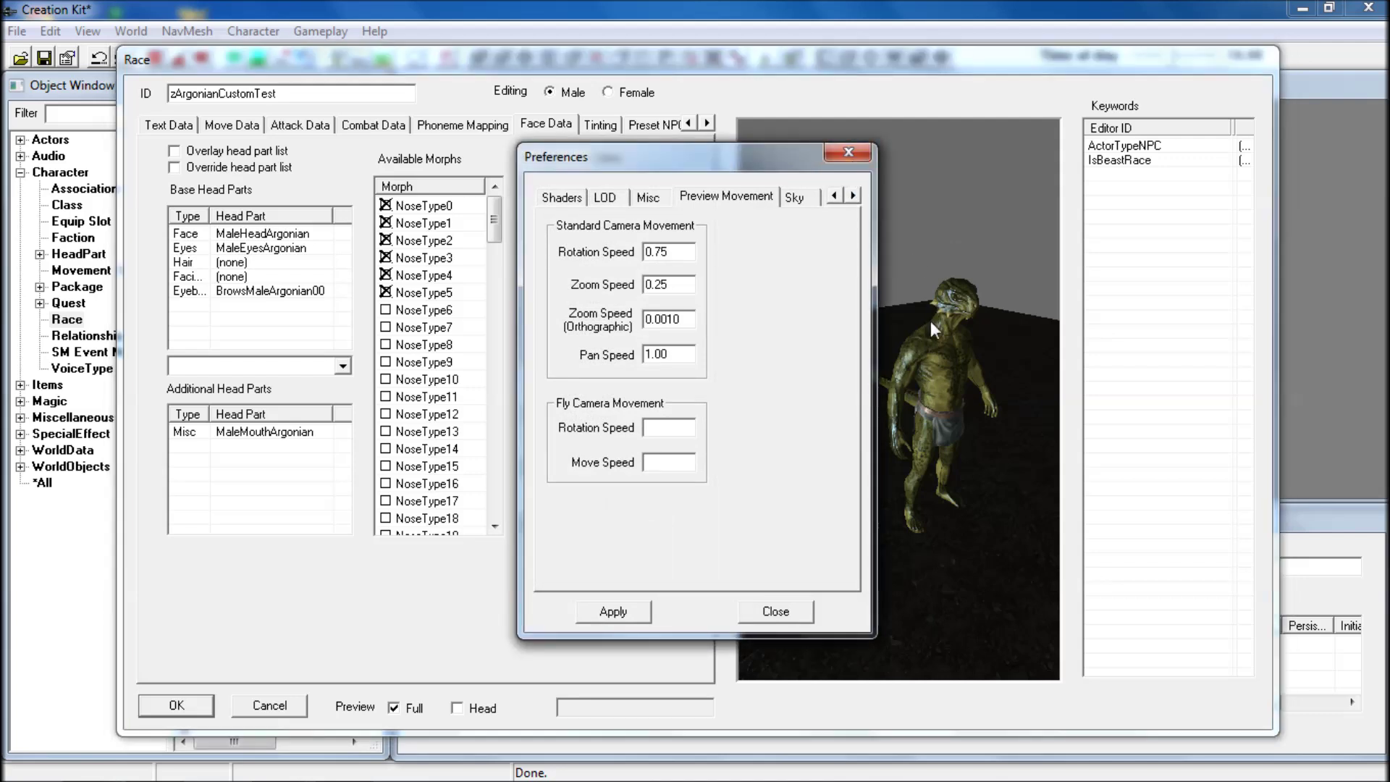
click(842, 159)
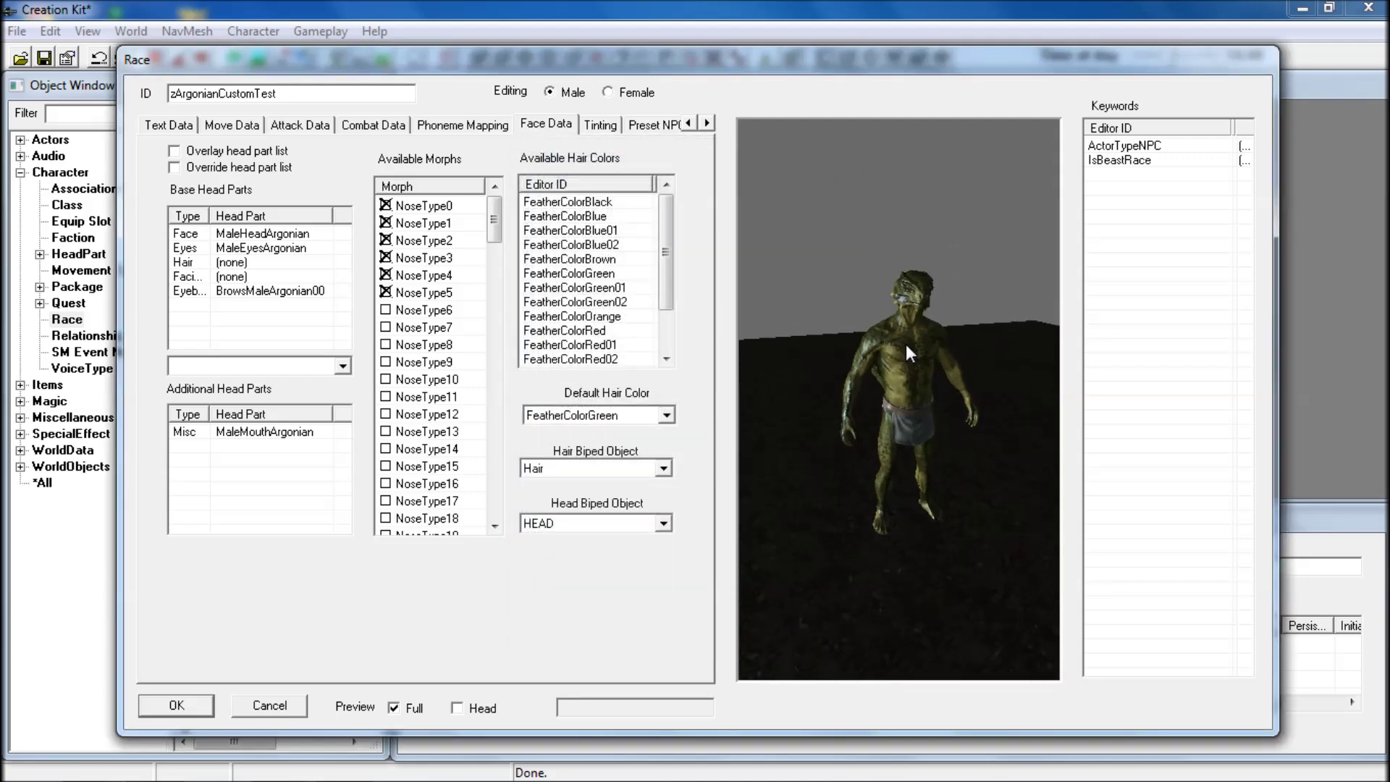
- Set the male default hair color to FeatherColorBlack and reload the full-body preview
click(666, 415)
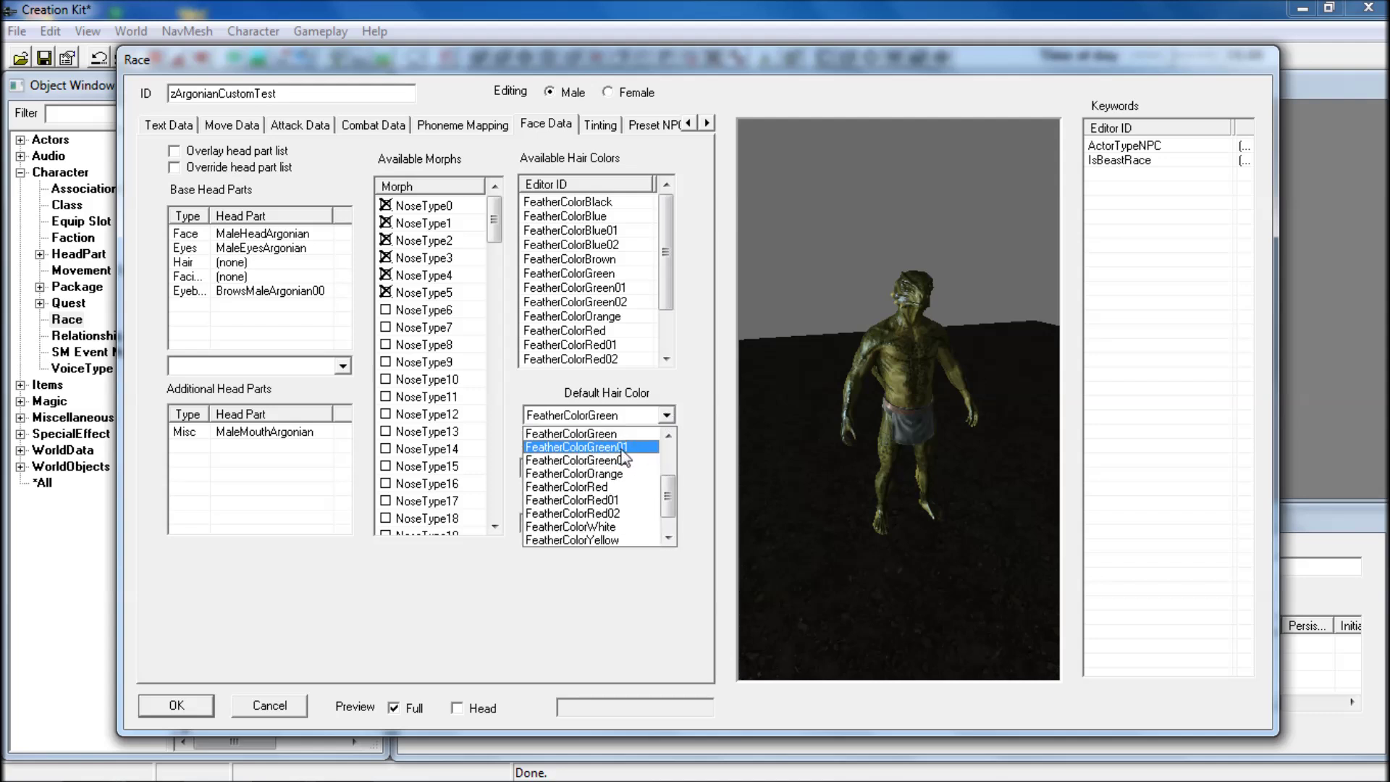
drag(666, 490, 666, 443)
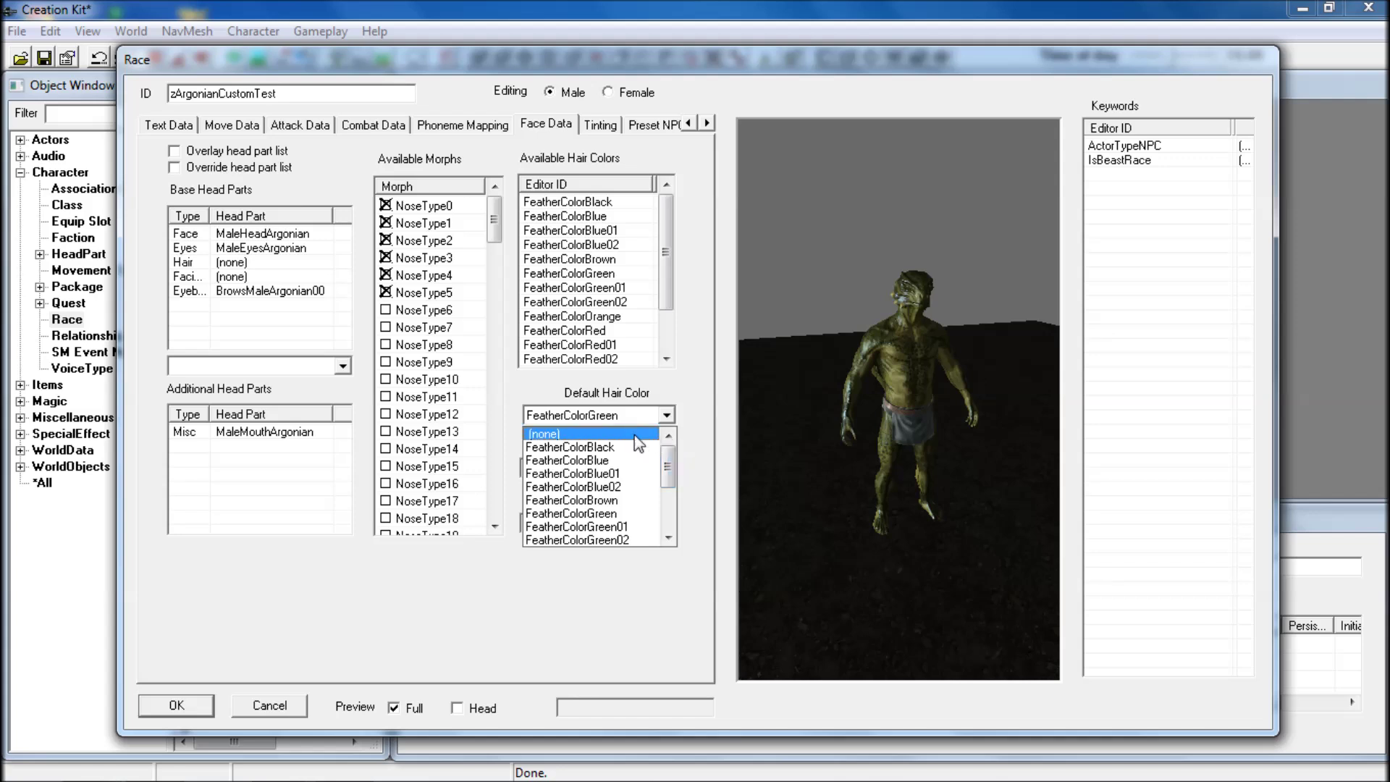
click(607, 448)
middle_drag(891, 393, 935, 404)
click(469, 711)
click(410, 710)
middle_drag(963, 412, 903, 401)
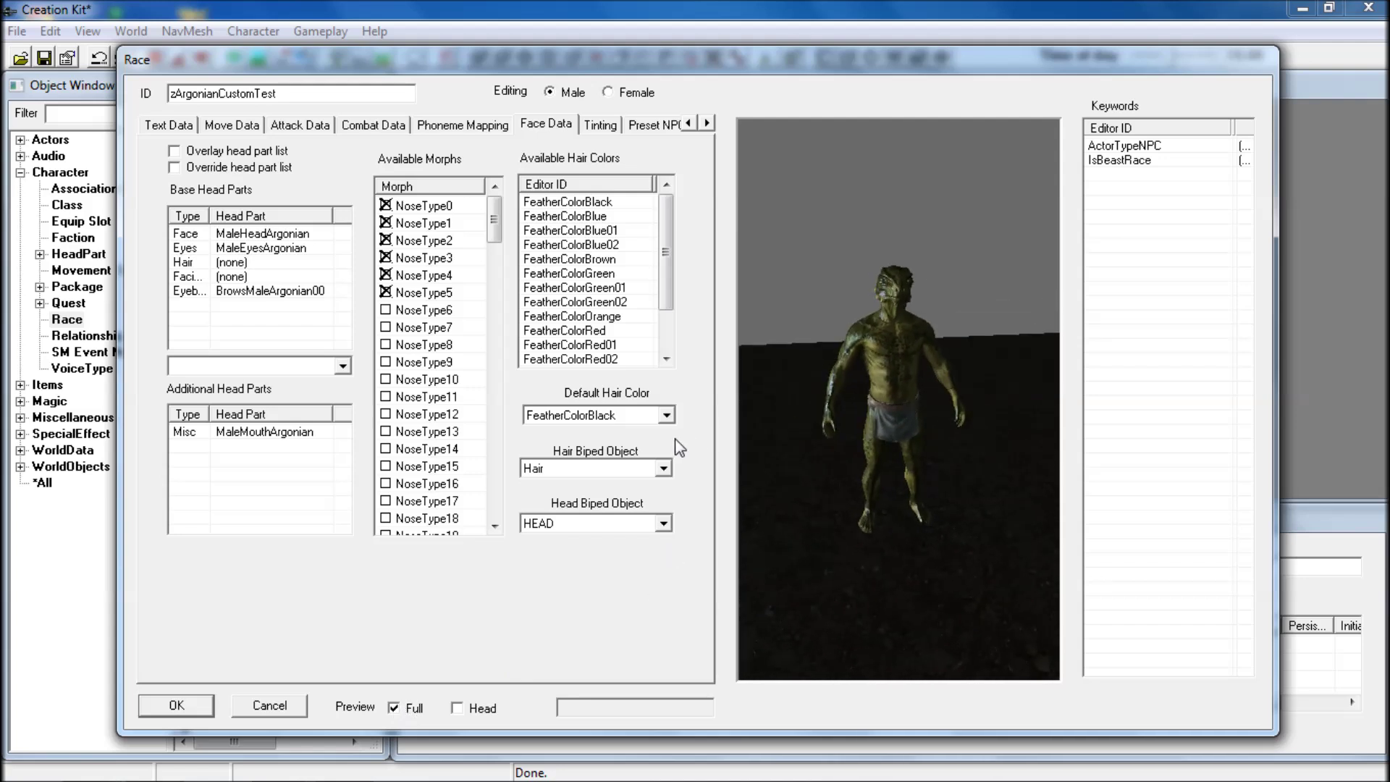
- Examine the hair biped object choices, tint layers, male preset NPCs and the race's keywords
click(666, 468)
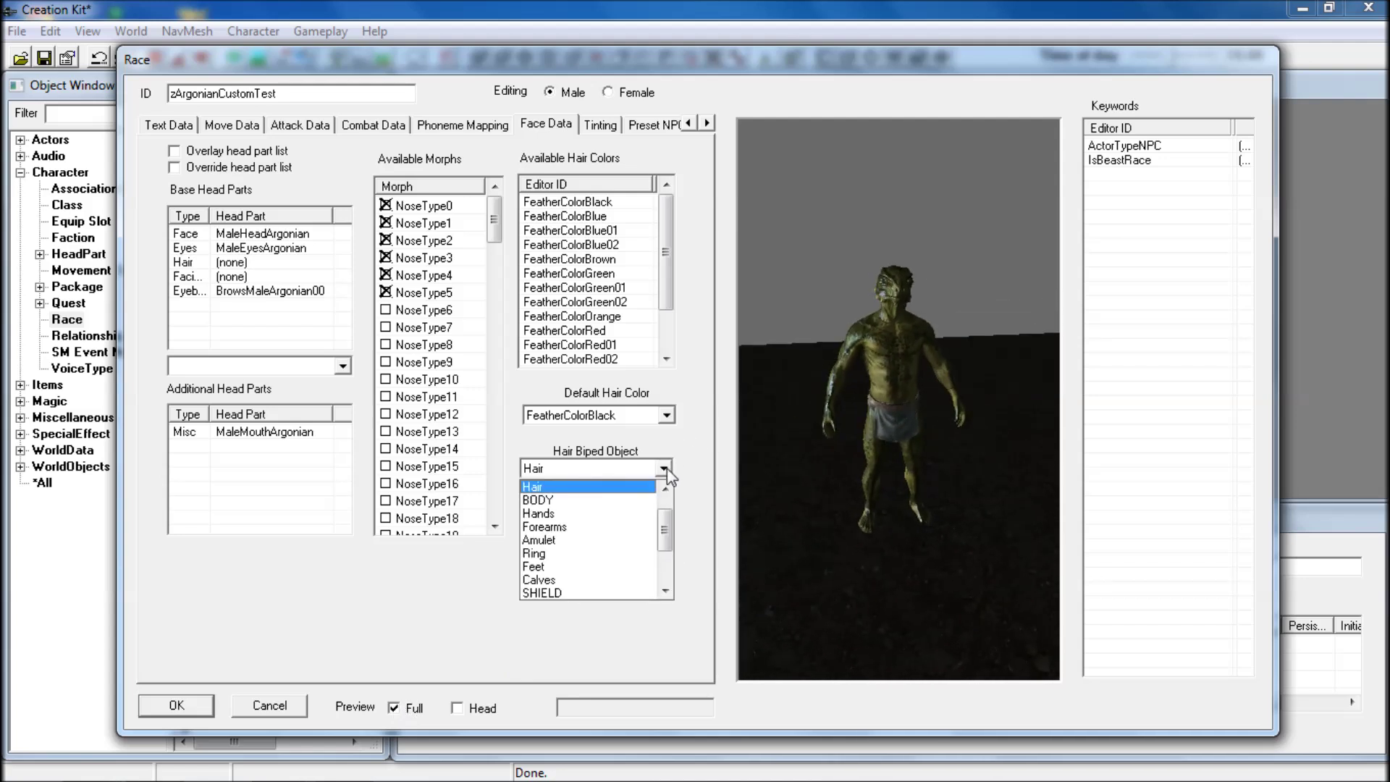
click(667, 468)
click(600, 125)
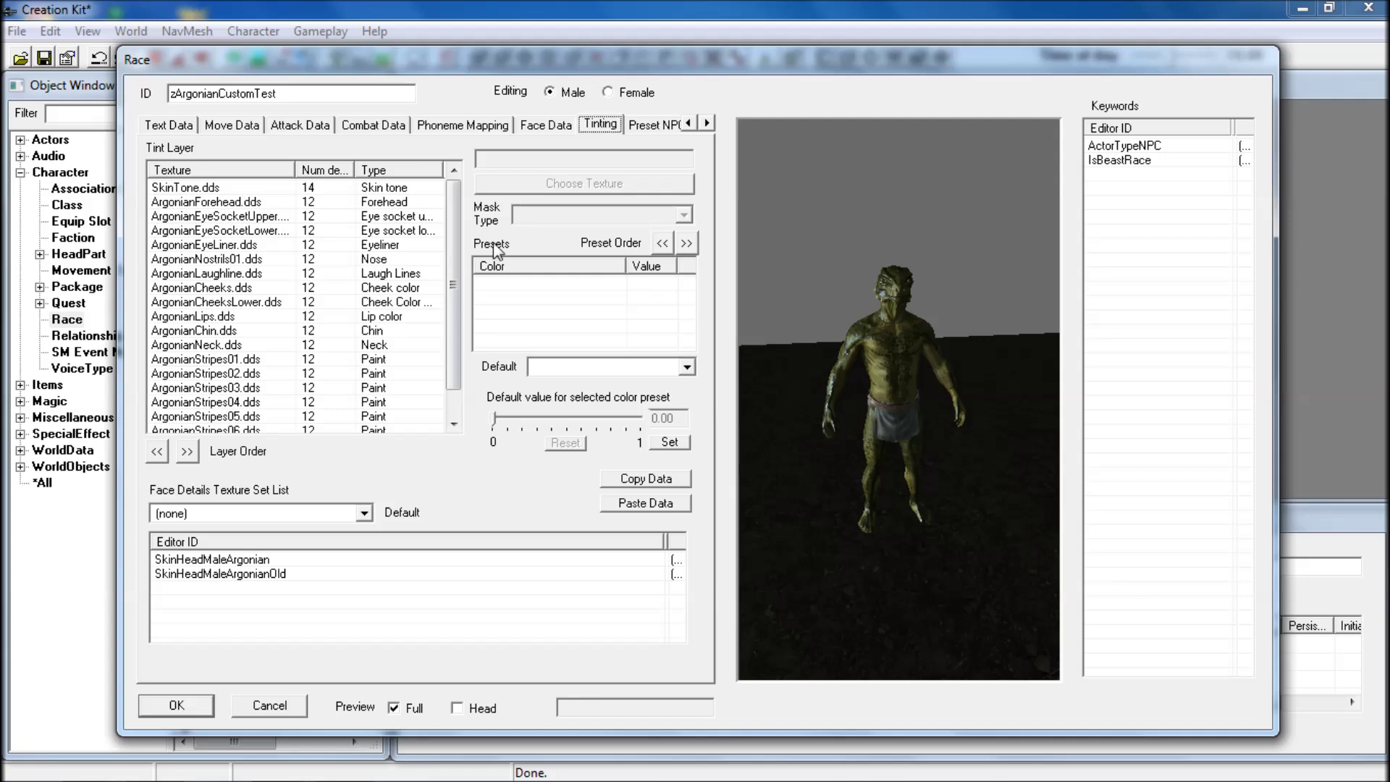
drag(445, 249, 550, 137)
click(645, 123)
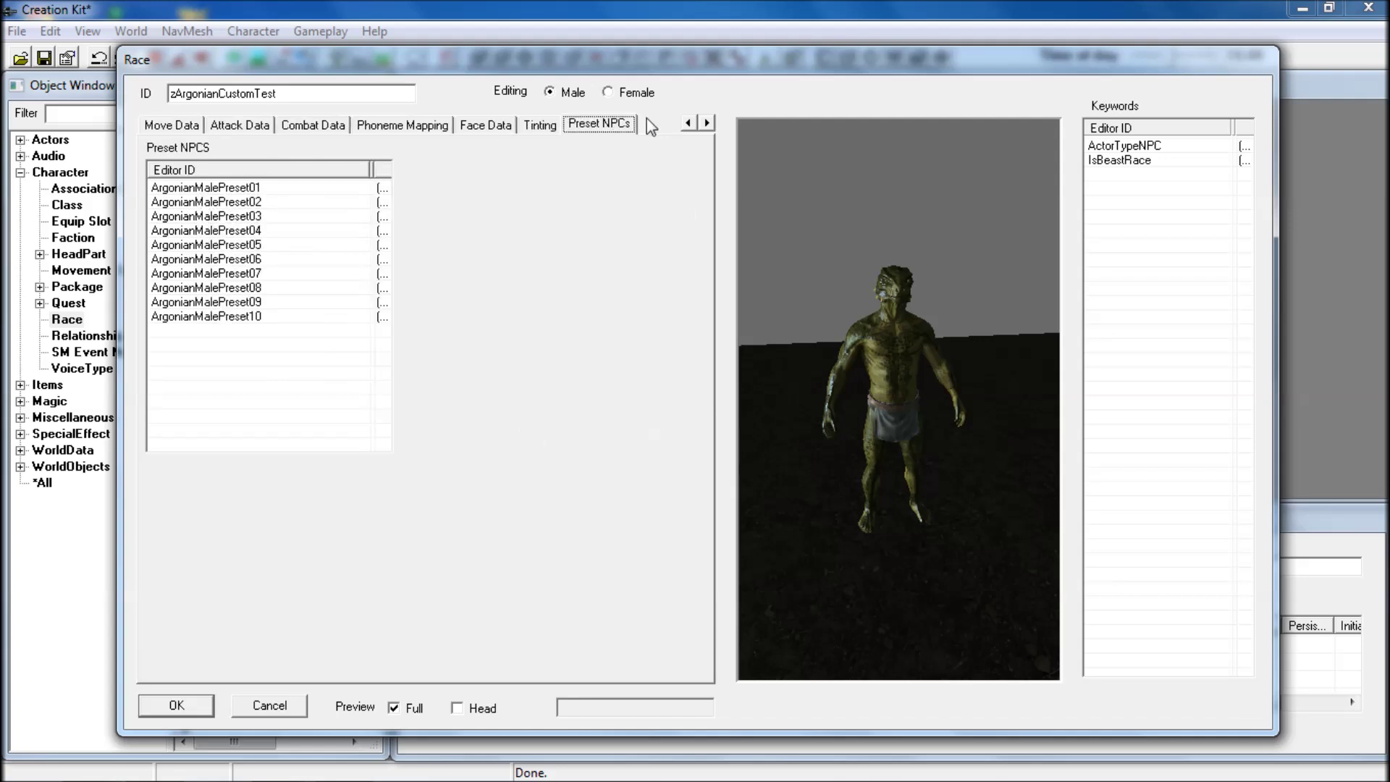
click(244, 191)
click(228, 244)
click(236, 319)
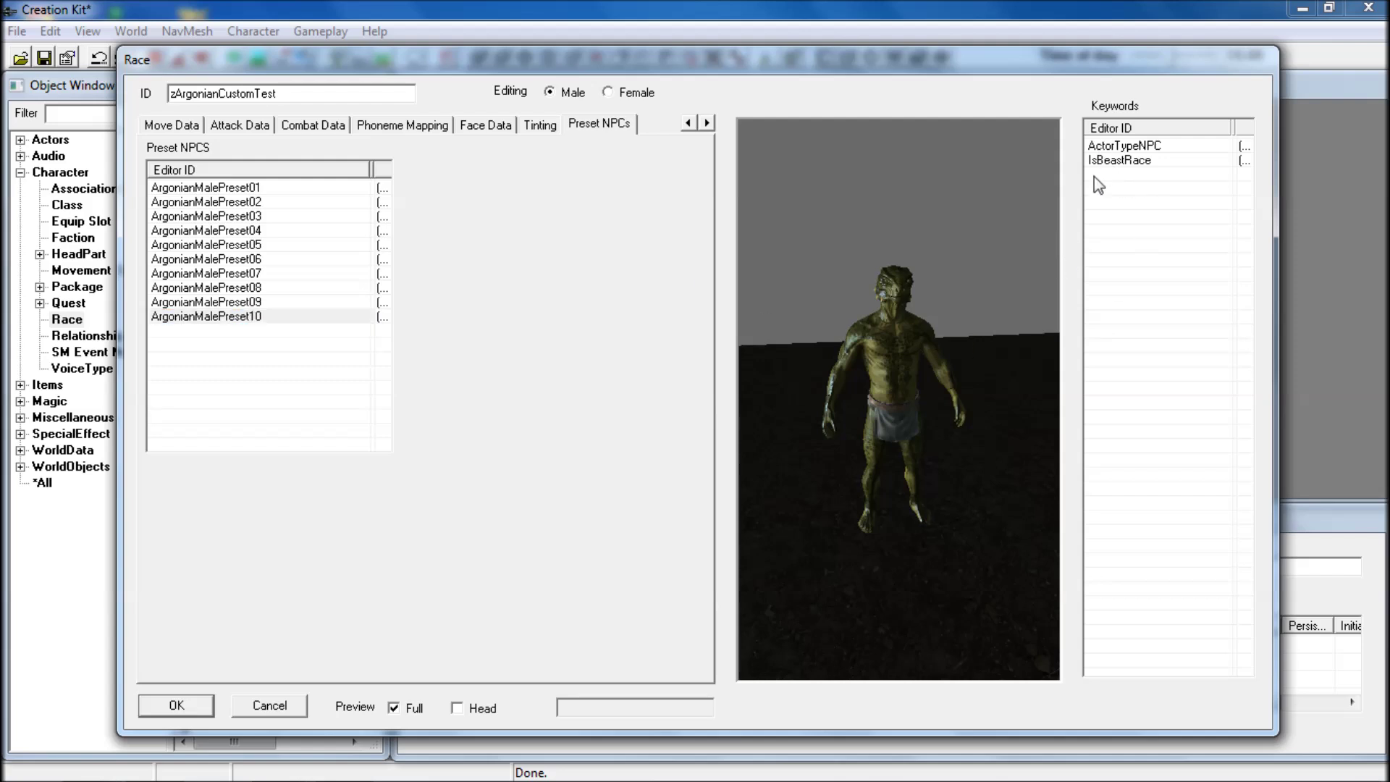
right_click(1127, 216)
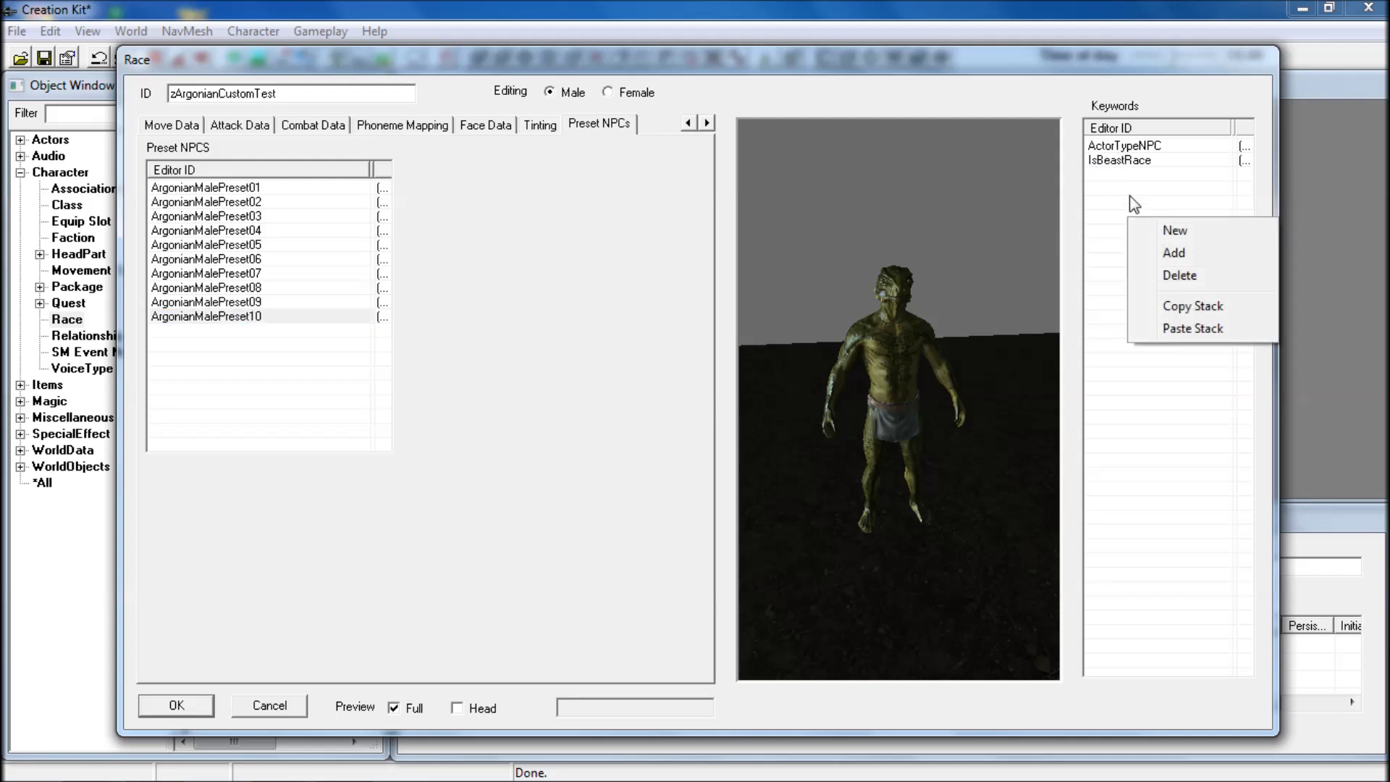
click(1119, 160)
click(1117, 145)
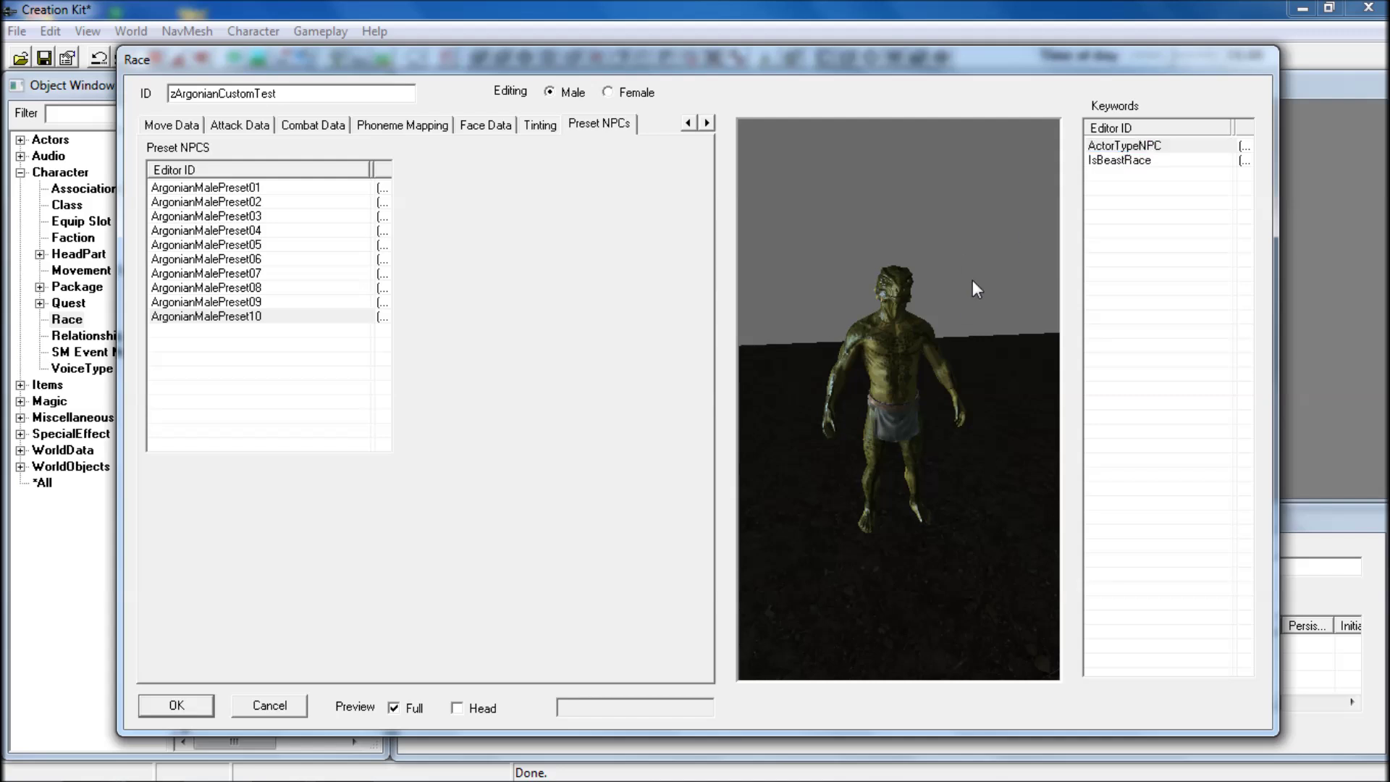
click(1131, 161)
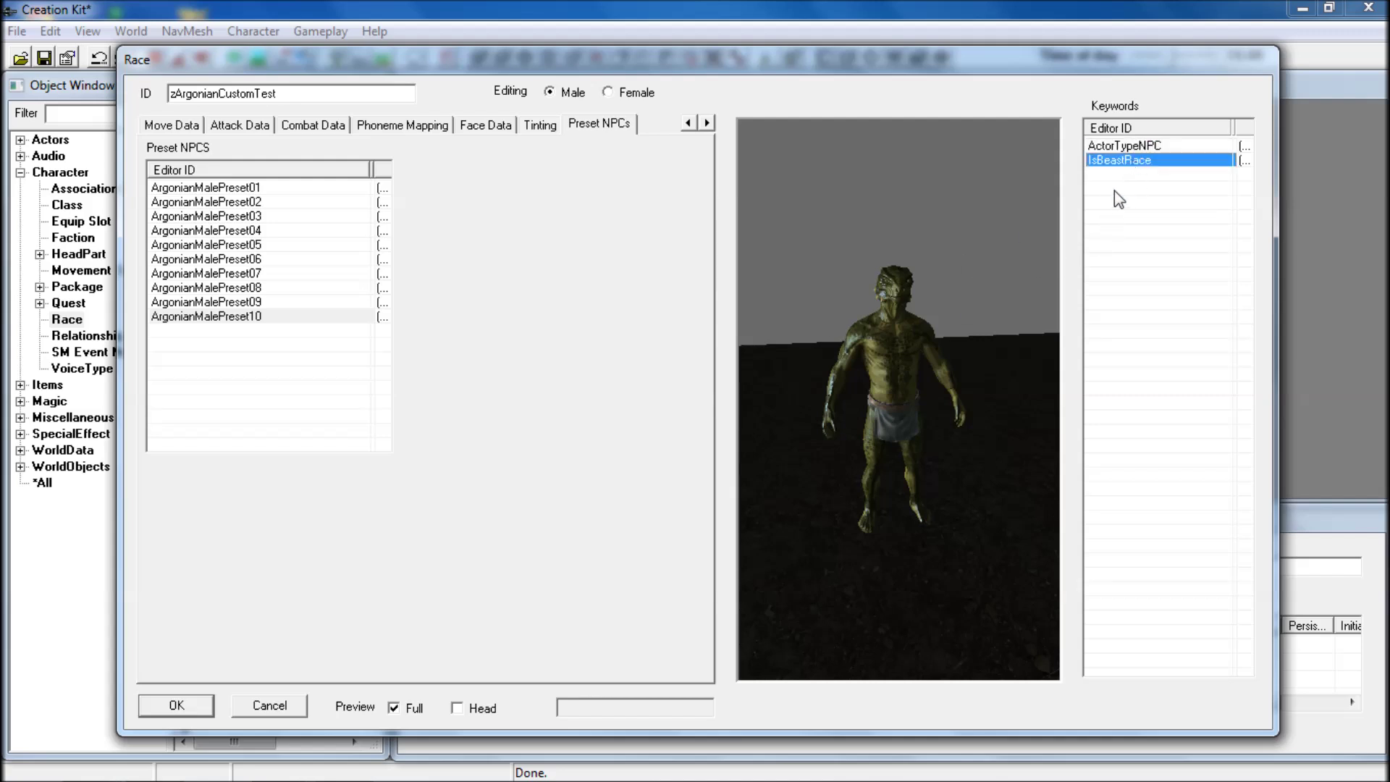
- Accept the race edits, decline creating a new form for the changed ID, and select zArgonianCustomTest in the race list
click(207, 710)
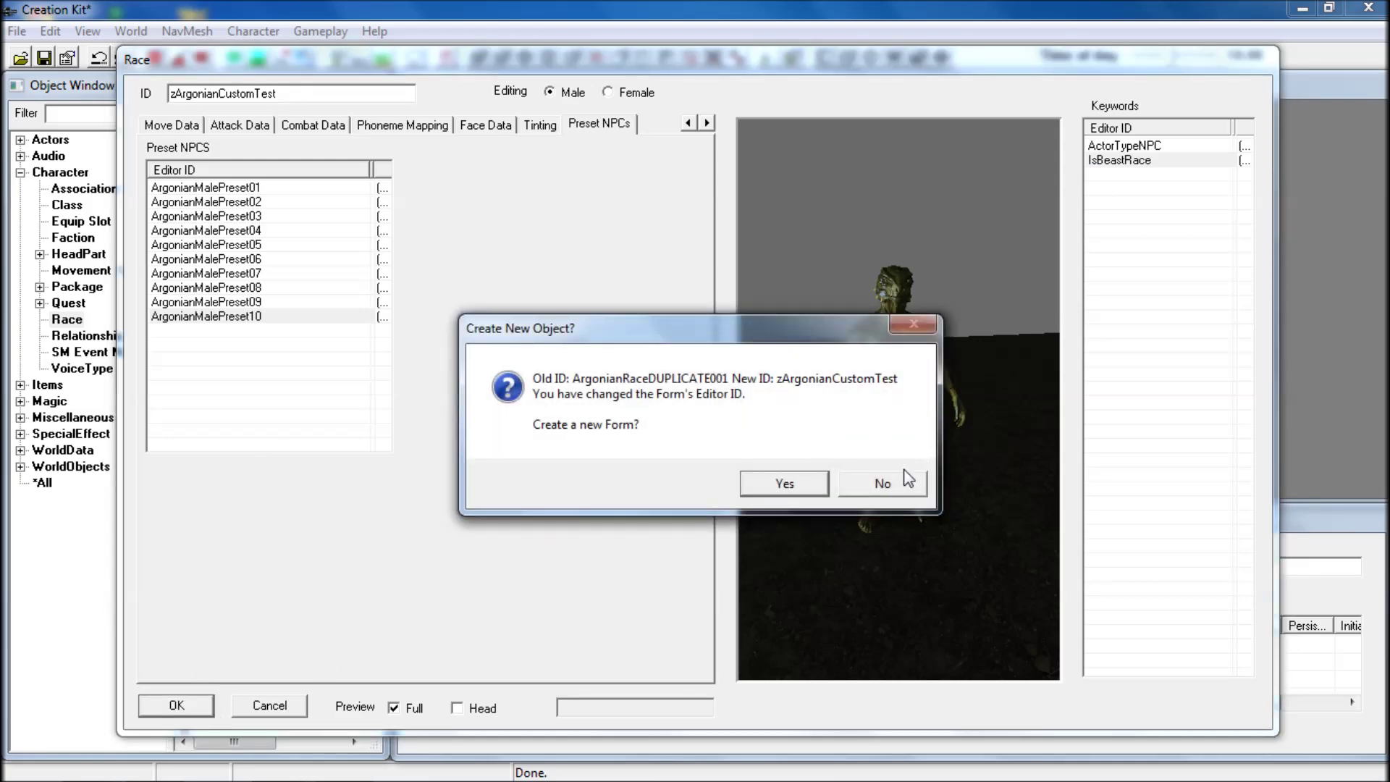
click(894, 486)
click(797, 467)
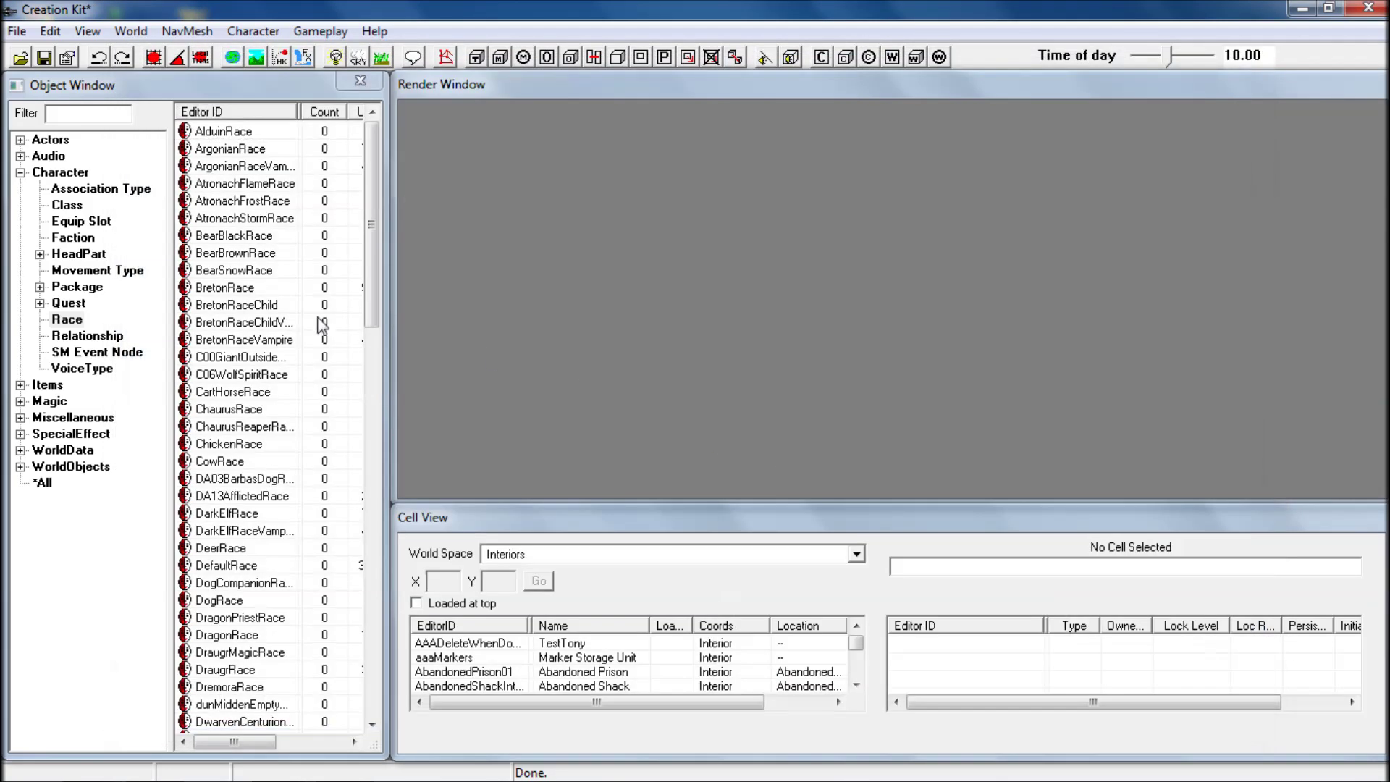
drag(371, 226, 372, 616)
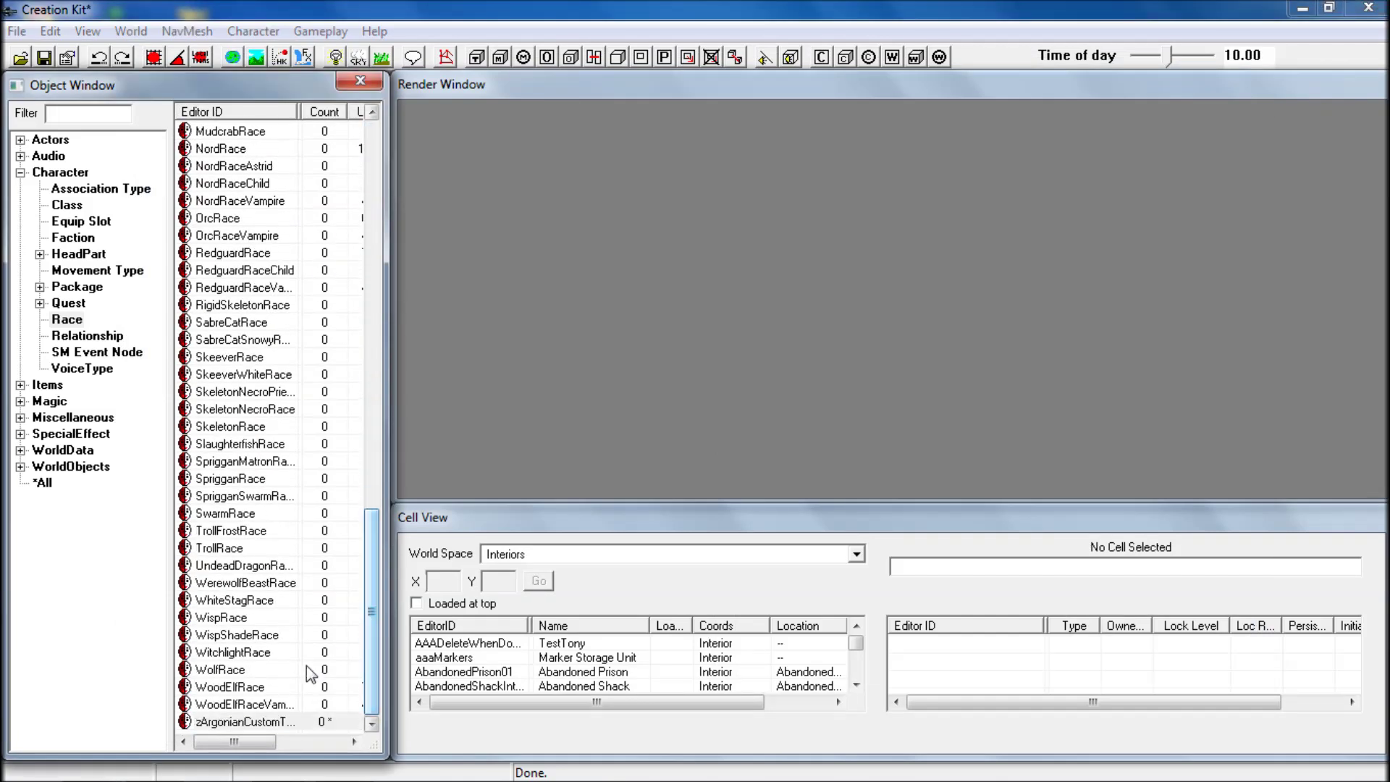
click(245, 724)
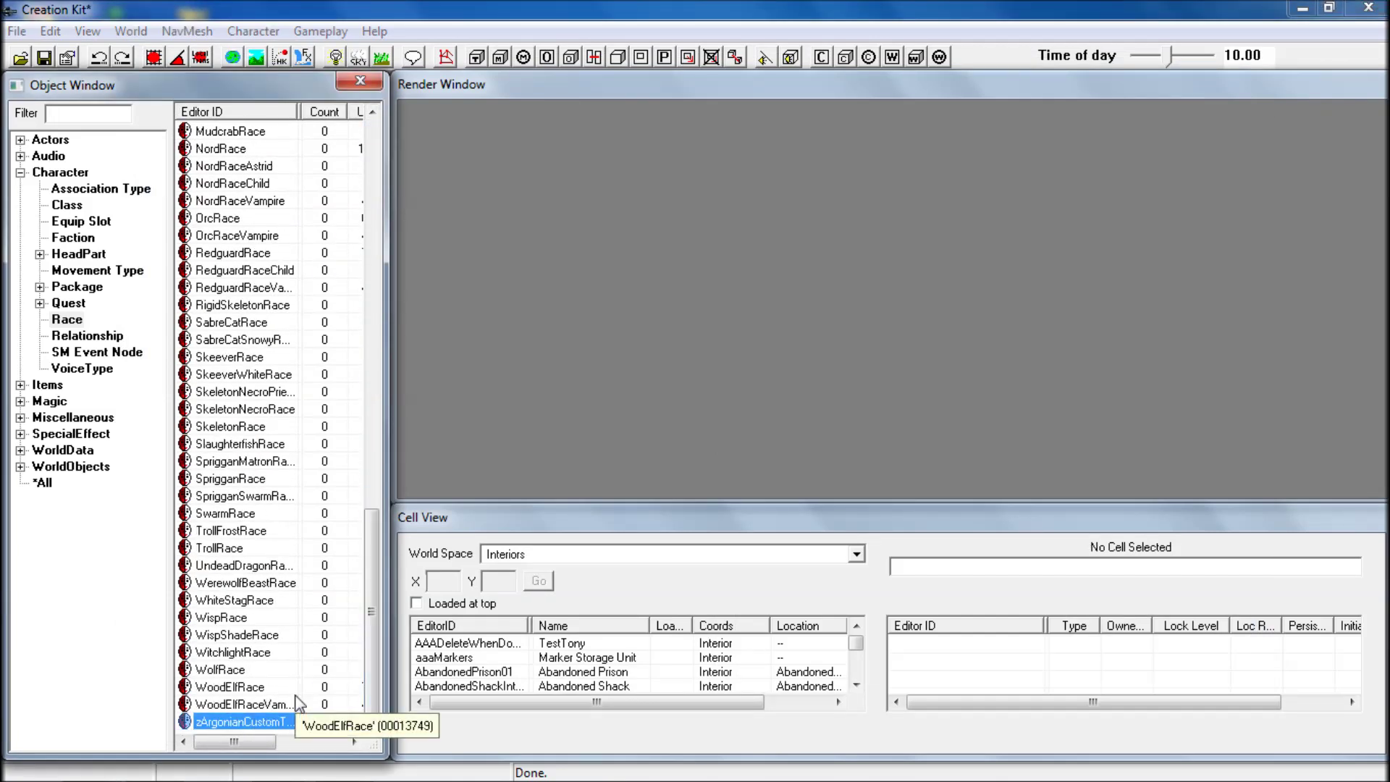